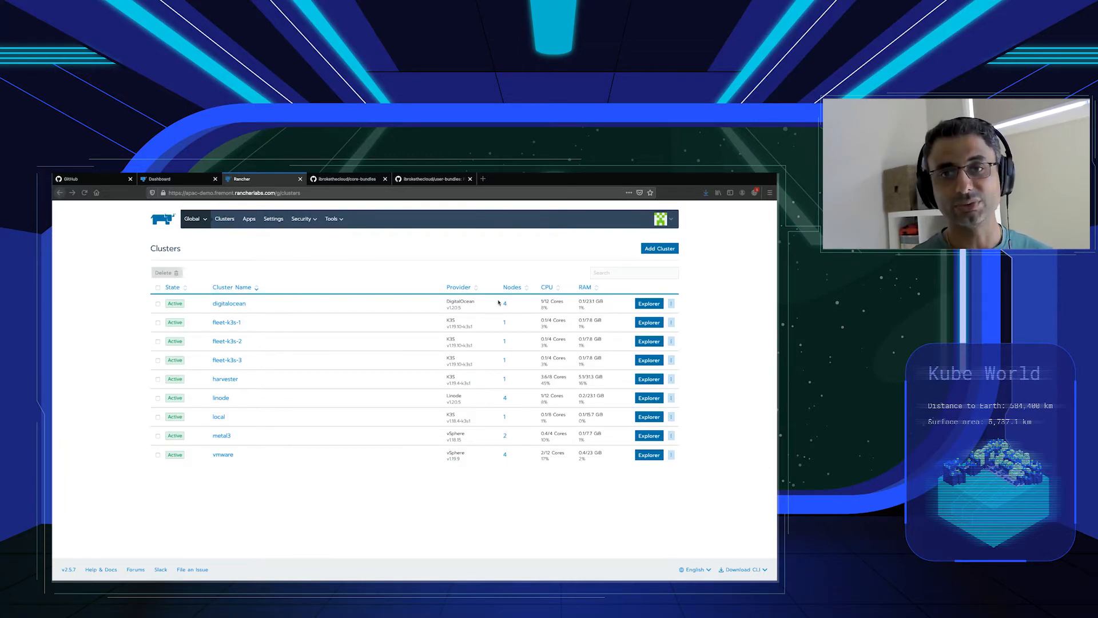
Open Apps & Marketplace for the digitalocean cluster.
{"action": "left_click", "coordinate": [651, 307]}
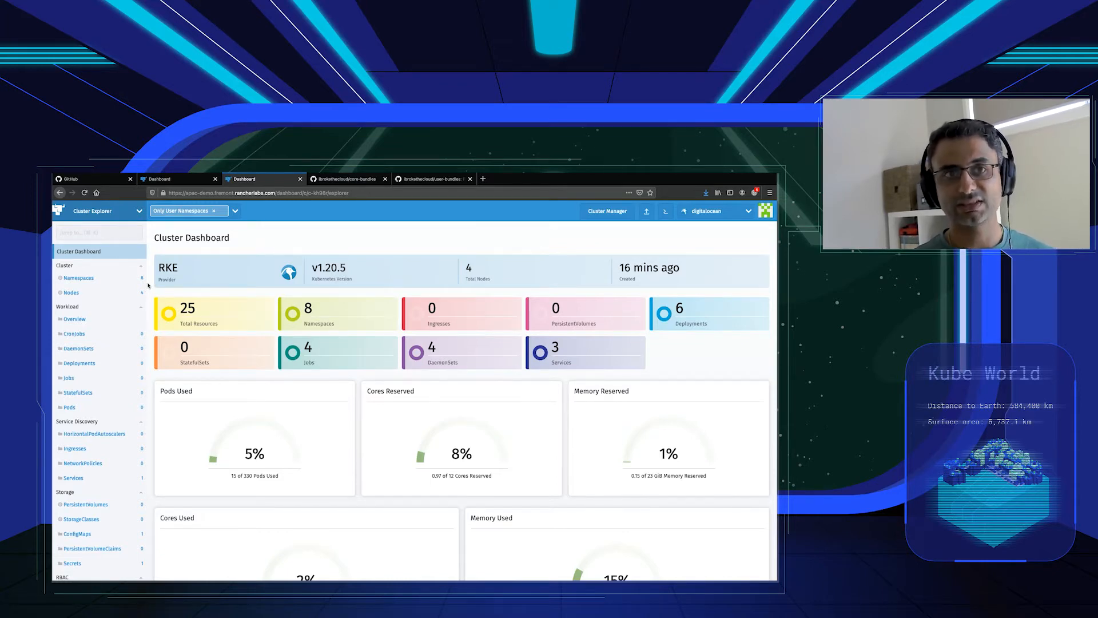
{"action": "left_click", "coordinate": [132, 215]}
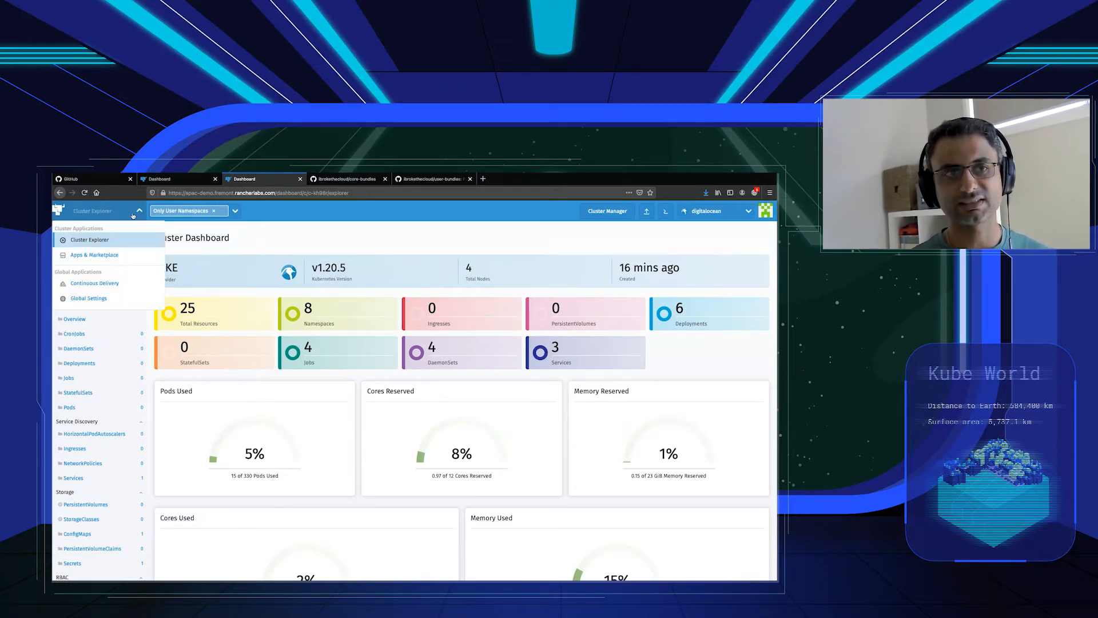
{"action": "left_click", "coordinate": [122, 257]}
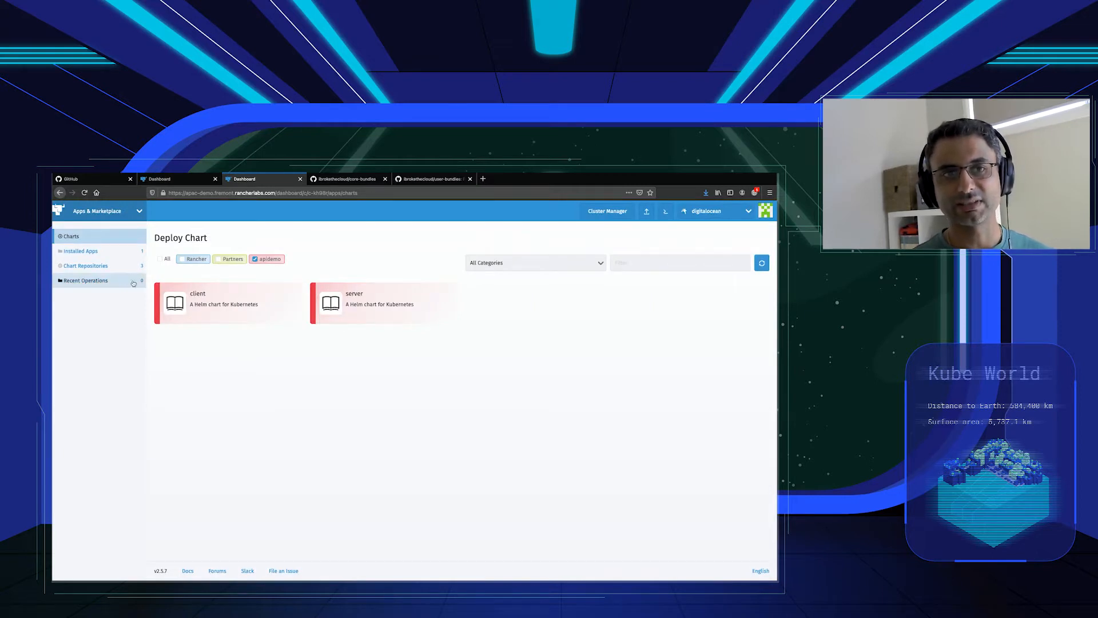
Review the values YAML of the apidemo server chart, install version 0.1.0 in the default namespace, and close the install log.
{"action": "left_click", "coordinate": [349, 311]}
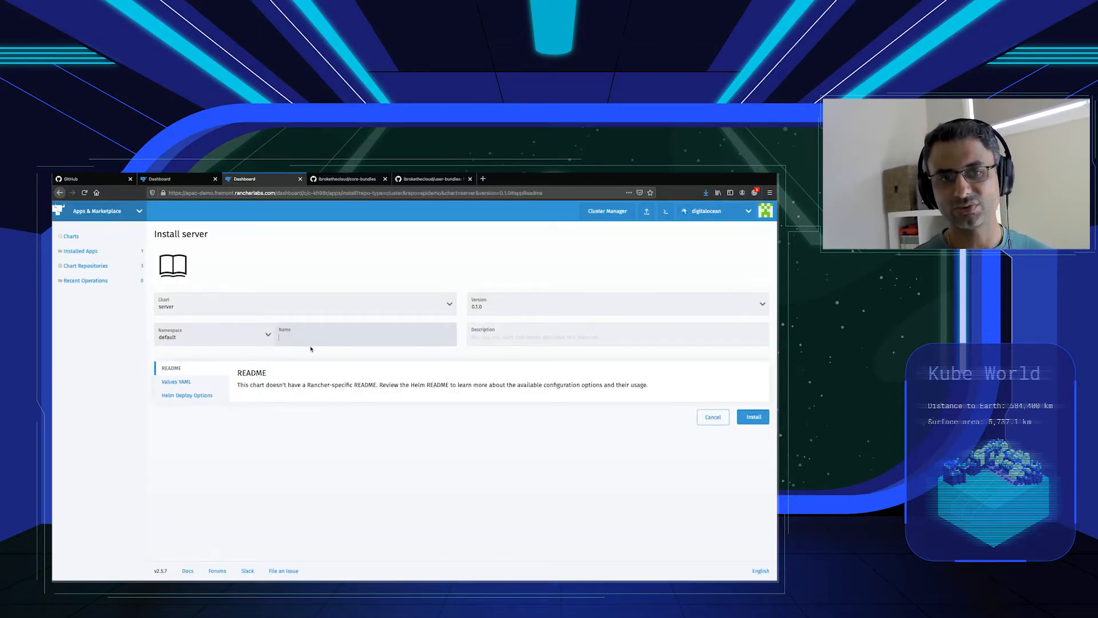
{"action": "left_click", "coordinate": [183, 383]}
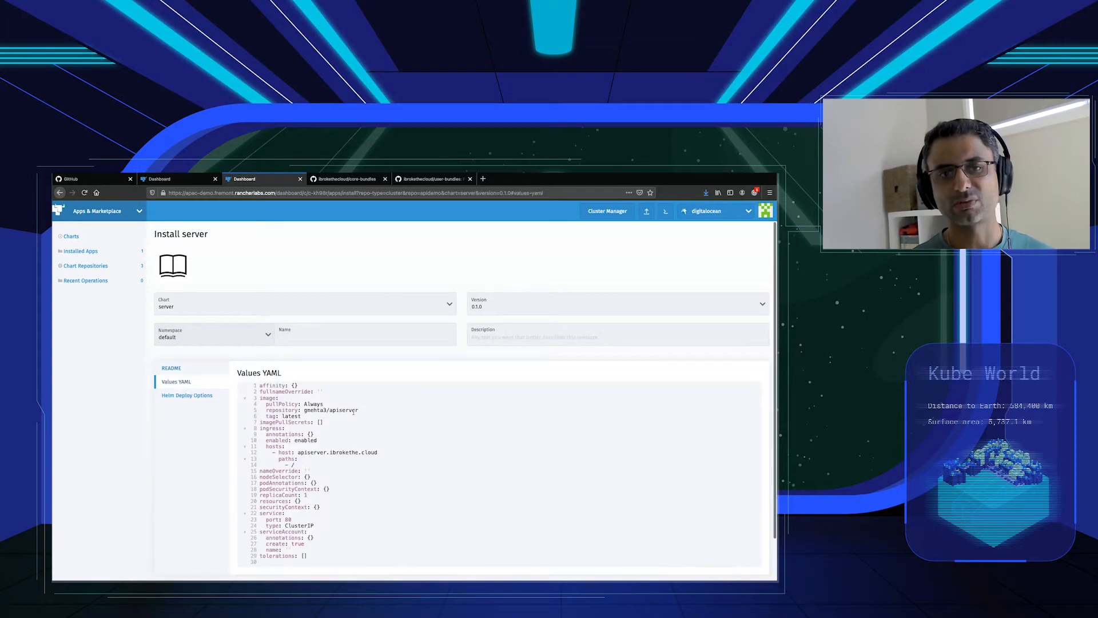
{"action": "scroll", "coordinate": [353, 412], "scroll_direction": "down", "scroll_amount": 2}
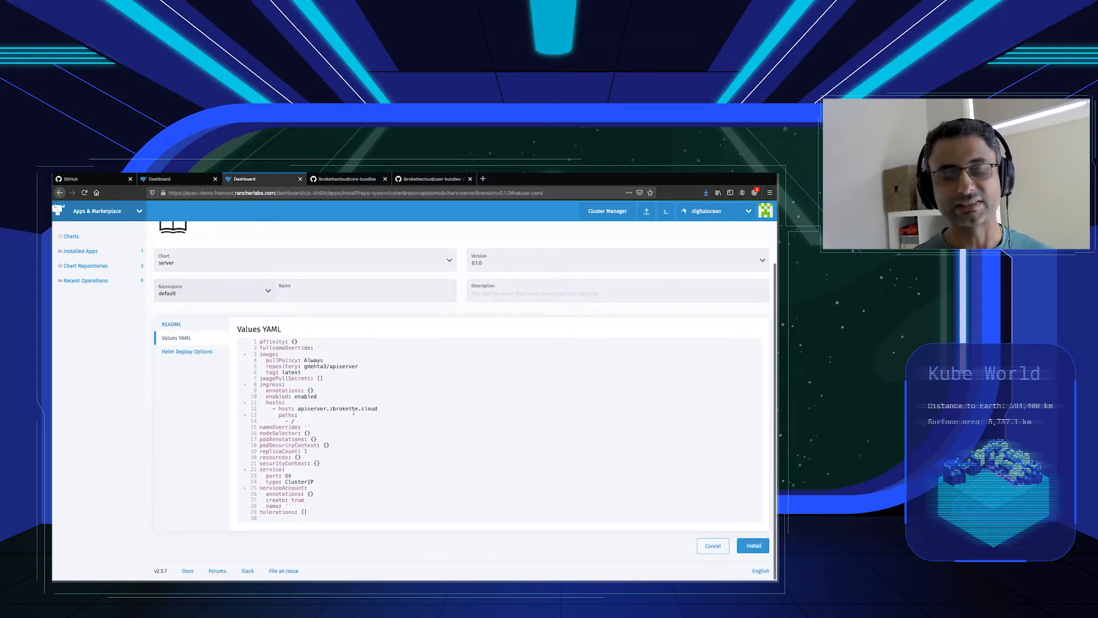
{"action": "scroll", "coordinate": [353, 412], "scroll_direction": "up", "scroll_amount": 2}
{"action": "scroll", "coordinate": [448, 432], "scroll_direction": "down", "scroll_amount": 2}
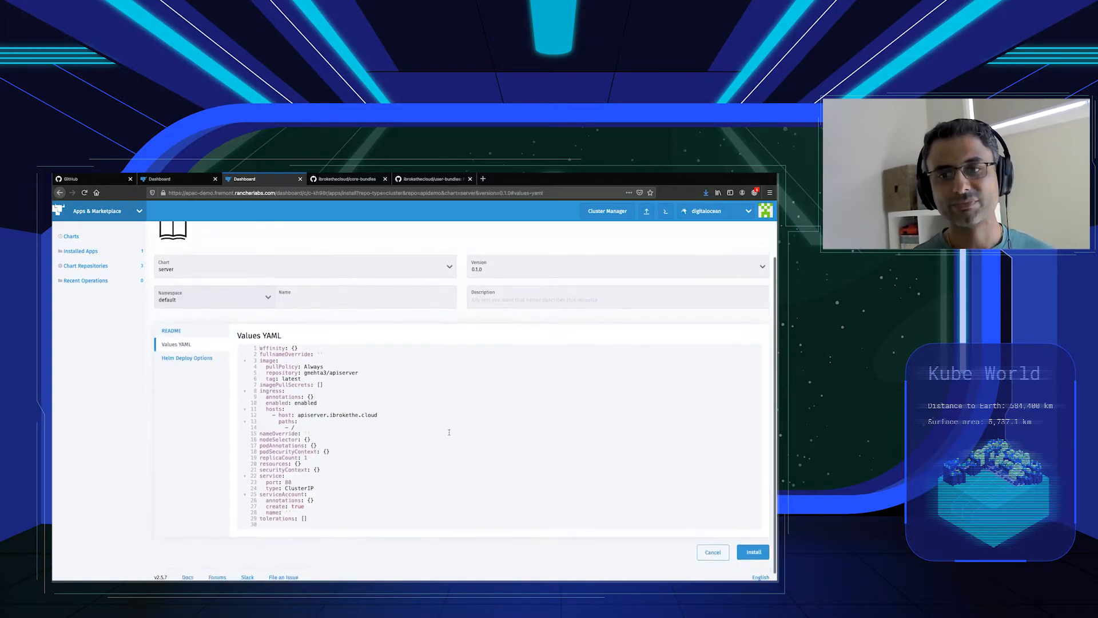
{"action": "left_click", "coordinate": [751, 547]}
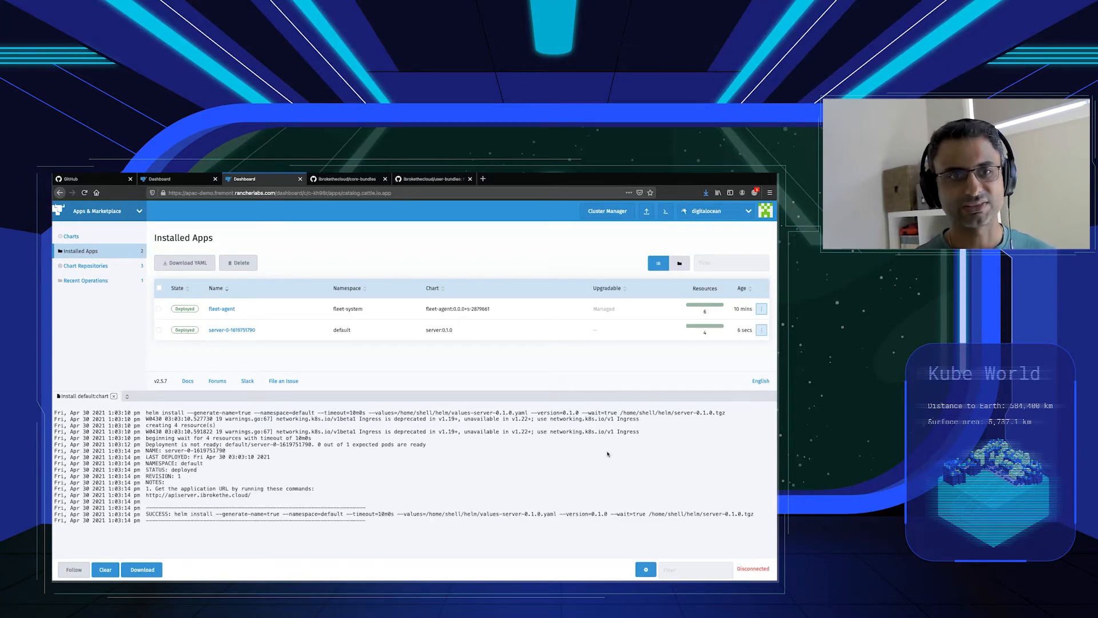
{"action": "left_click", "coordinate": [112, 396]}
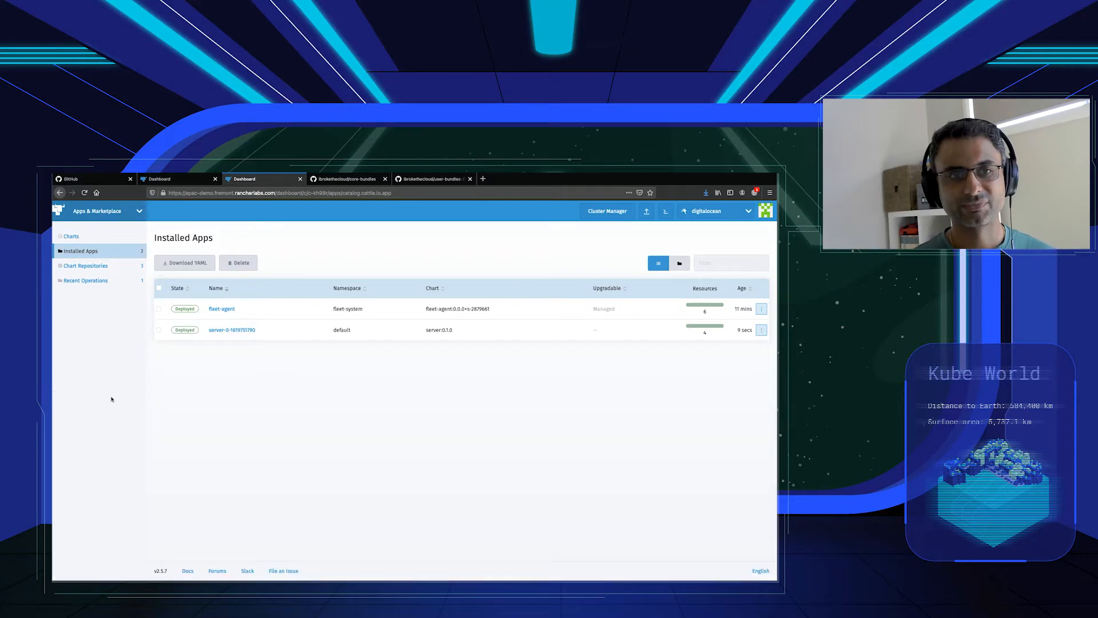
Limit the chart catalogue to Rancher charts, install the Monitoring chart version 9.4.203, and close its install log.
{"action": "left_click", "coordinate": [84, 243]}
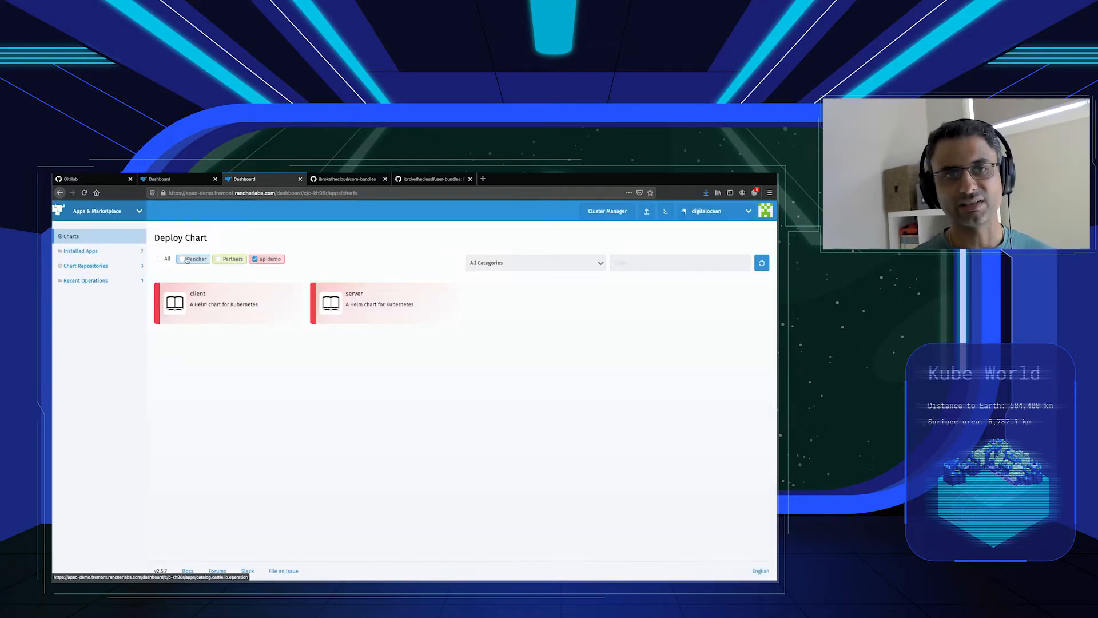
{"action": "left_click", "coordinate": [209, 260]}
{"action": "left_click", "coordinate": [256, 259]}
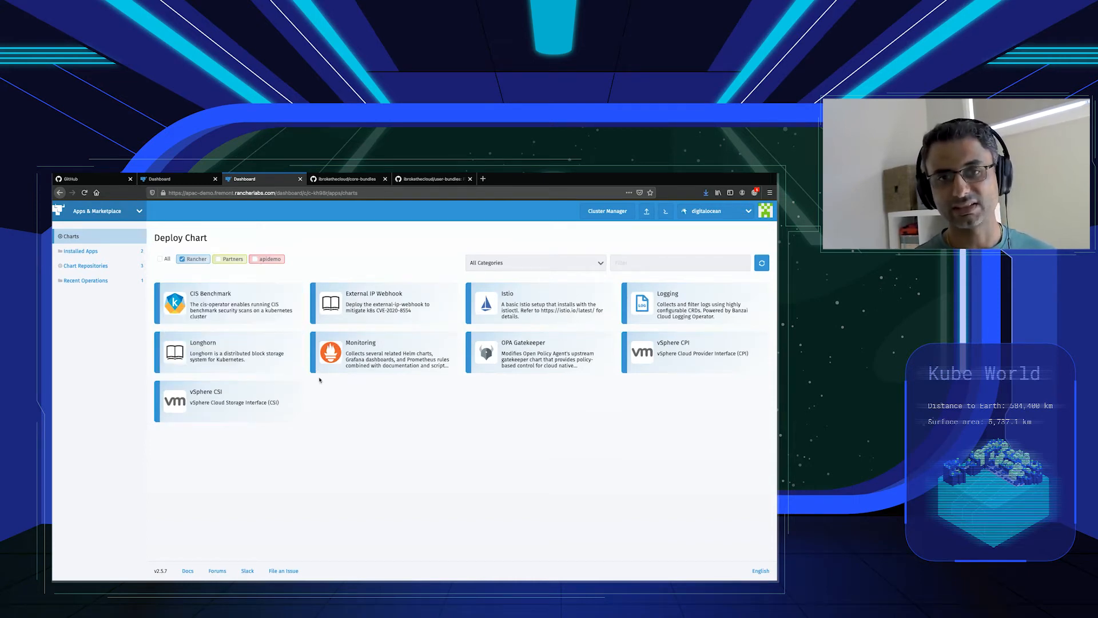
{"action": "left_click", "coordinate": [360, 365]}
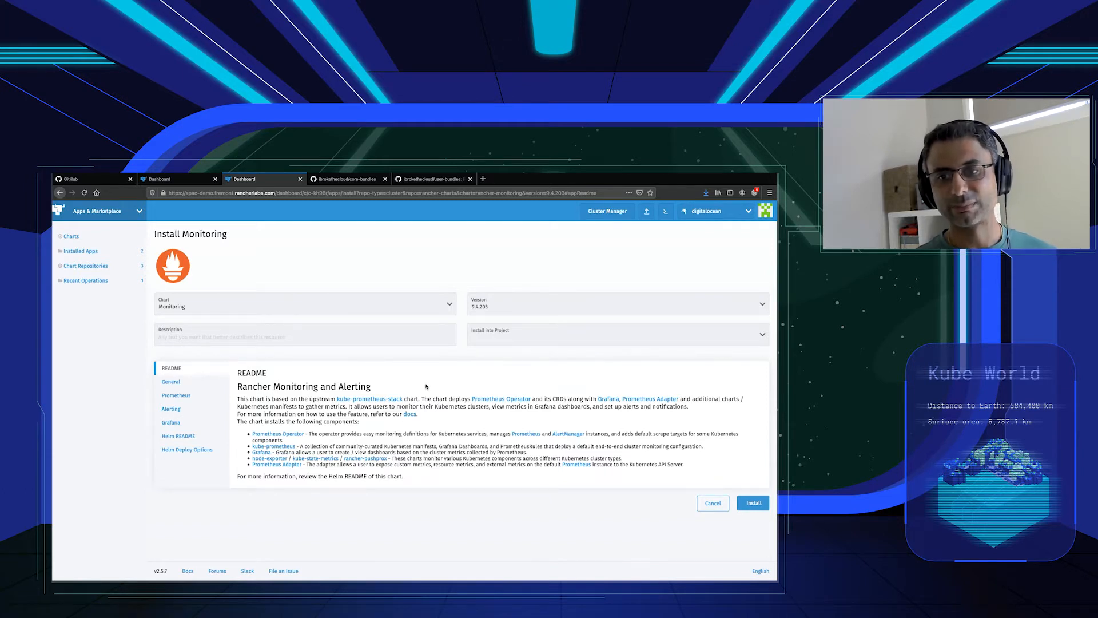
{"action": "left_click", "coordinate": [754, 503]}
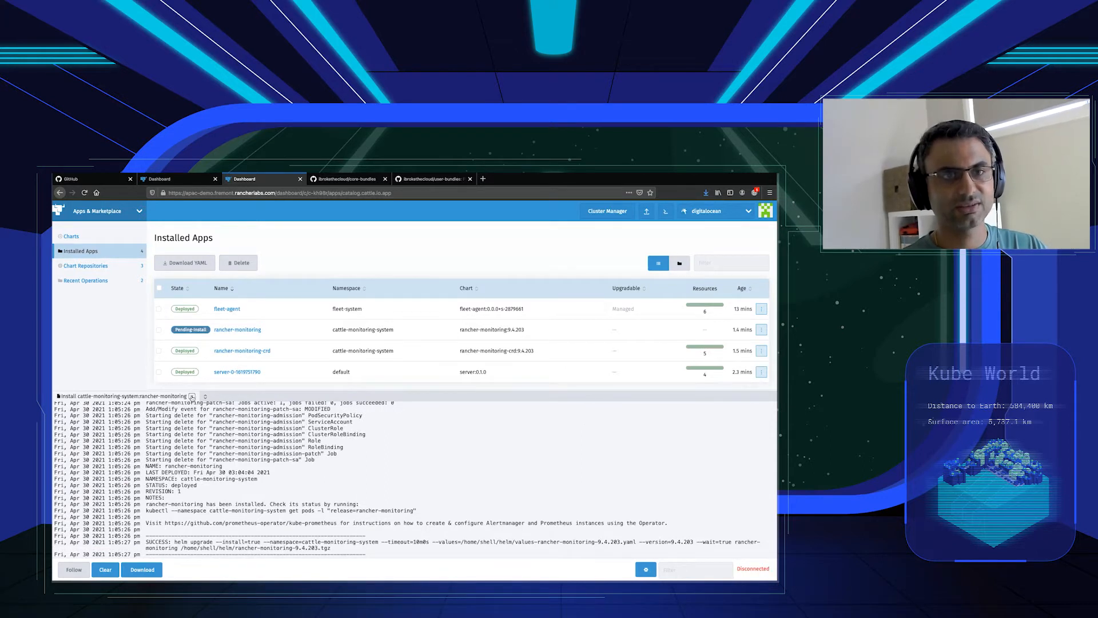
{"action": "left_click", "coordinate": [192, 396]}
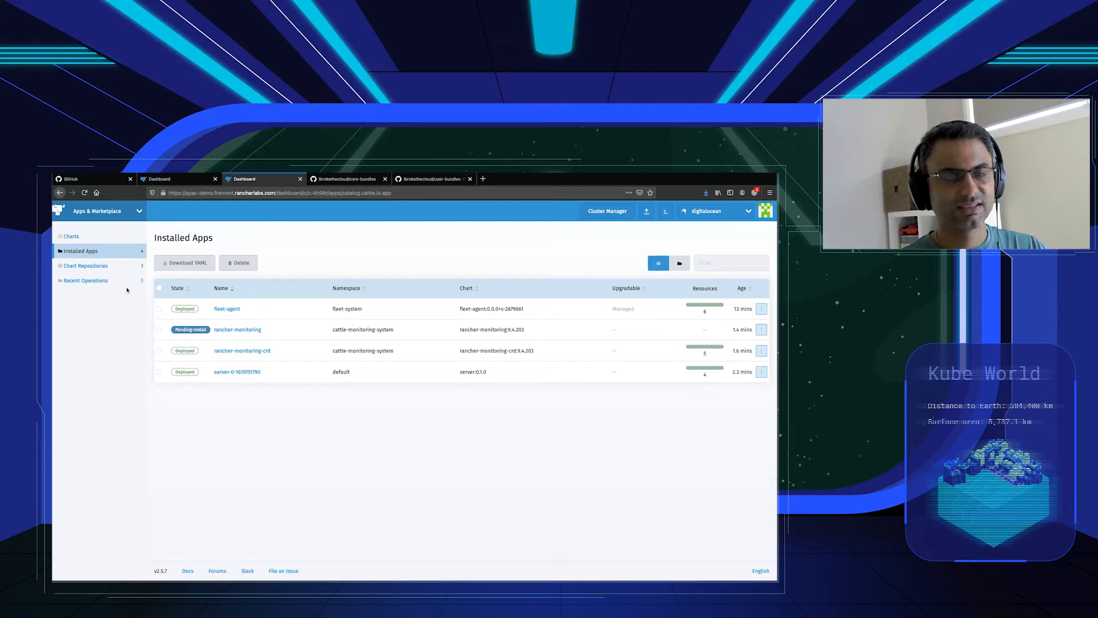
Look over the Monitoring overview, the digitalocean cluster dashboard and the list of clusters available for switching.
{"action": "left_click", "coordinate": [126, 212]}
{"action": "left_click", "coordinate": [84, 270]}
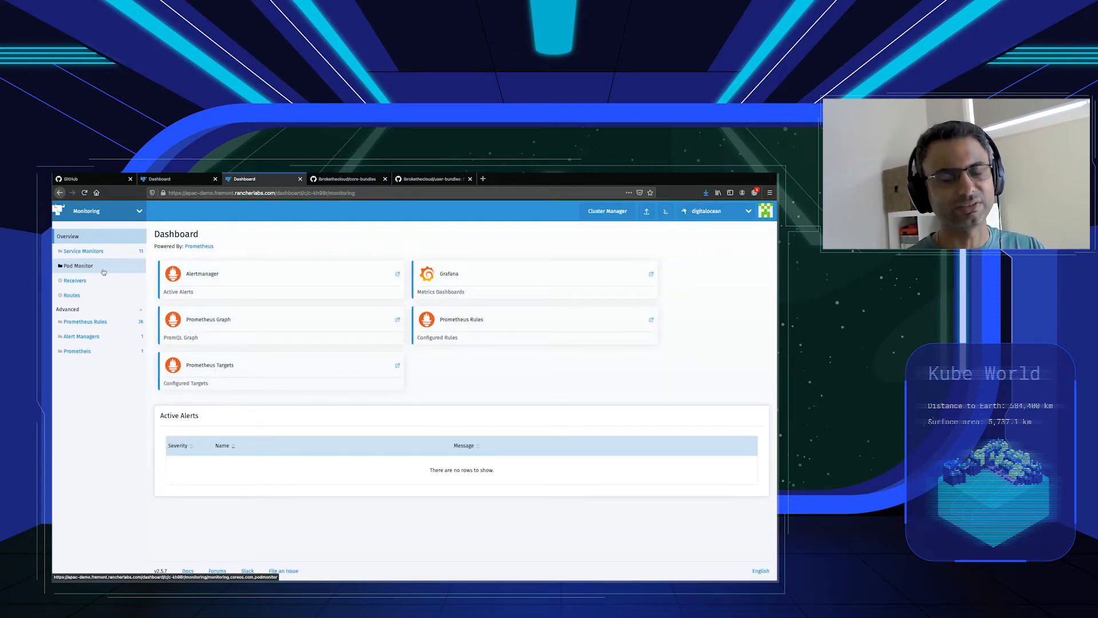
{"action": "left_click", "coordinate": [120, 215]}
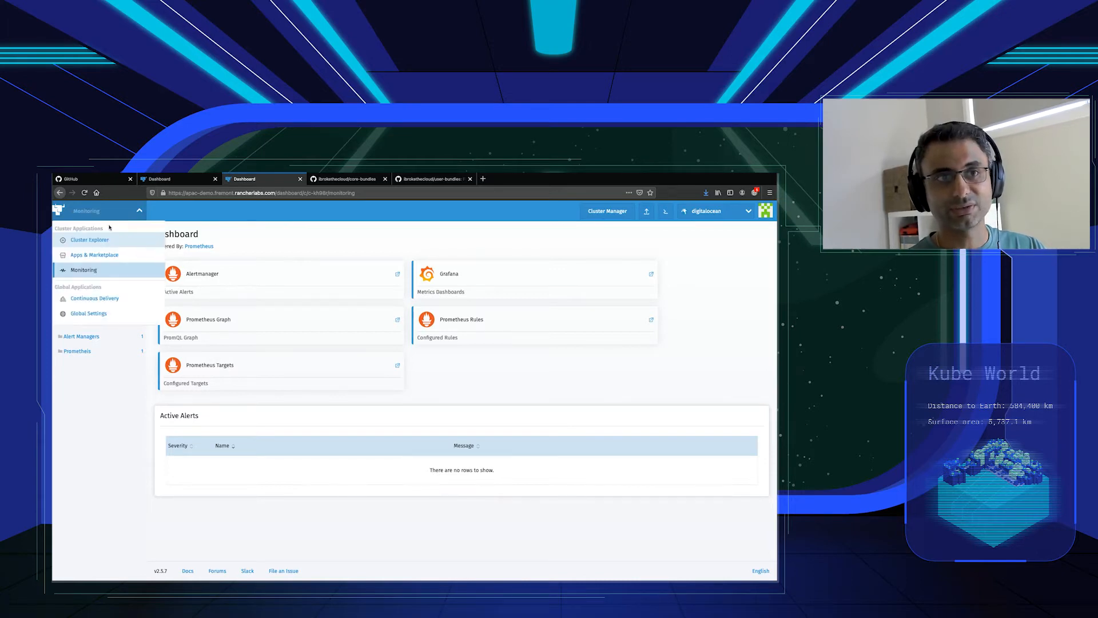
{"action": "left_click", "coordinate": [104, 240]}
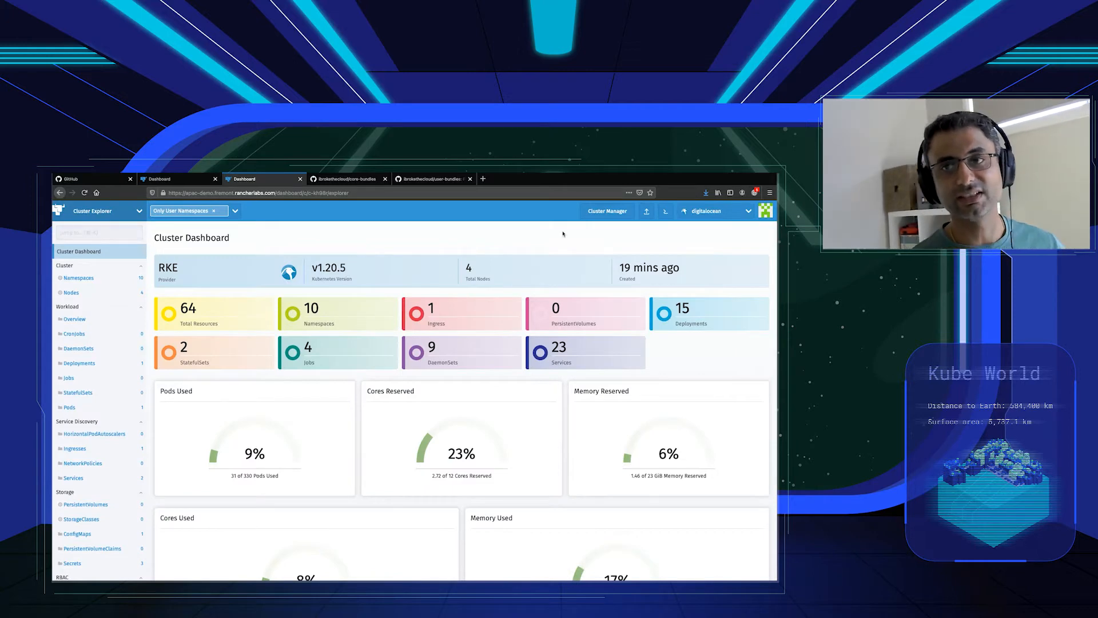
{"action": "left_click", "coordinate": [723, 215]}
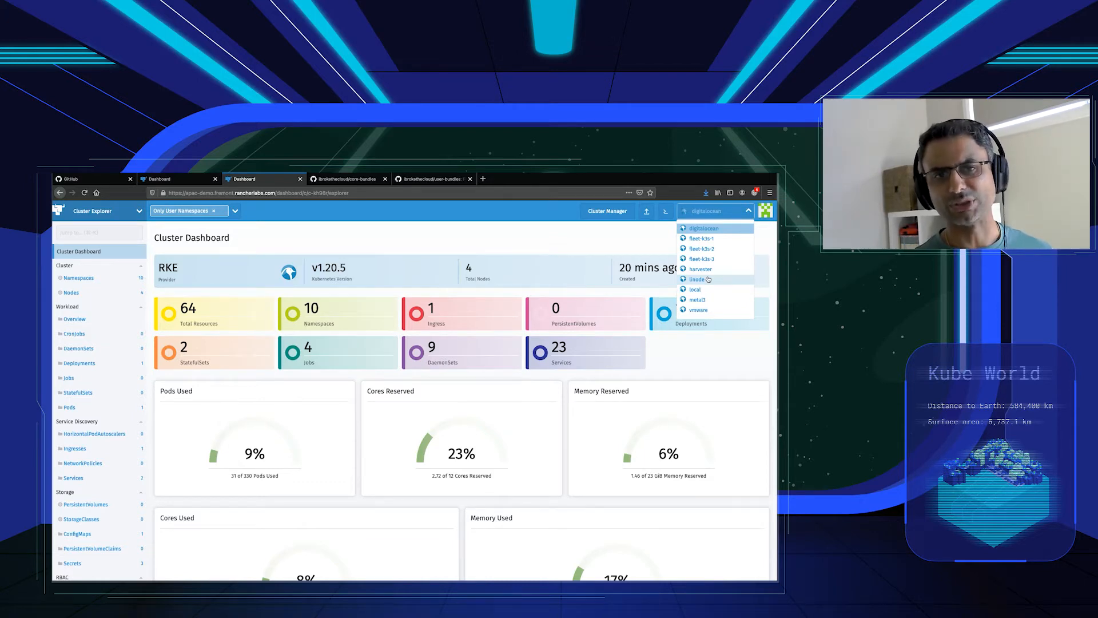
{"action": "left_click", "coordinate": [455, 239]}
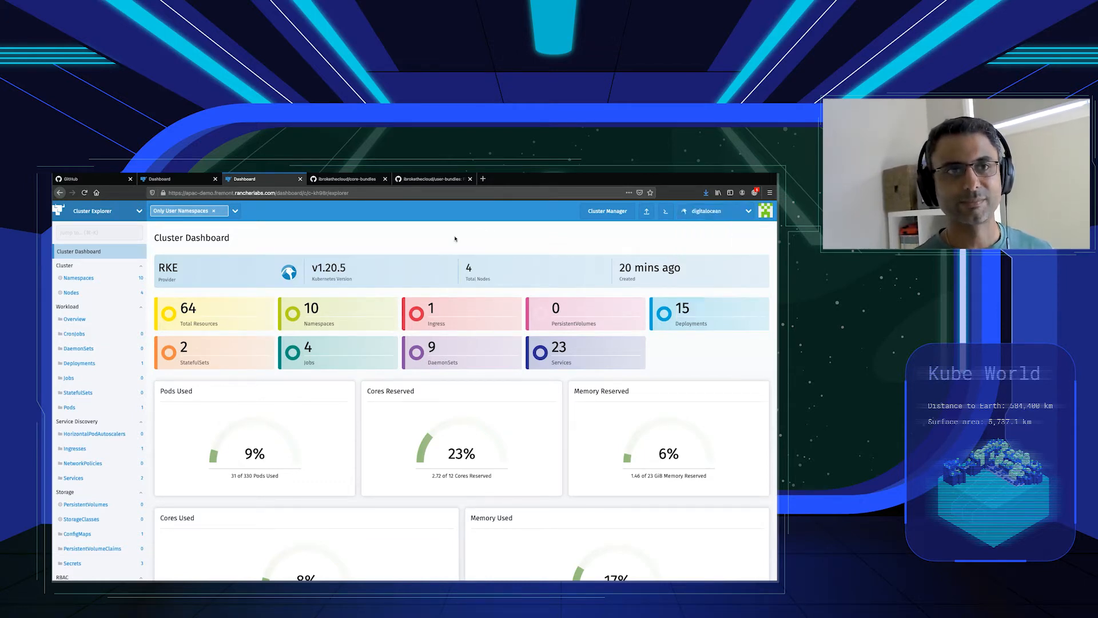
Open Continuous Delivery and view the available workspaces, keeping fleet-default selected.
{"action": "left_click", "coordinate": [137, 211]}
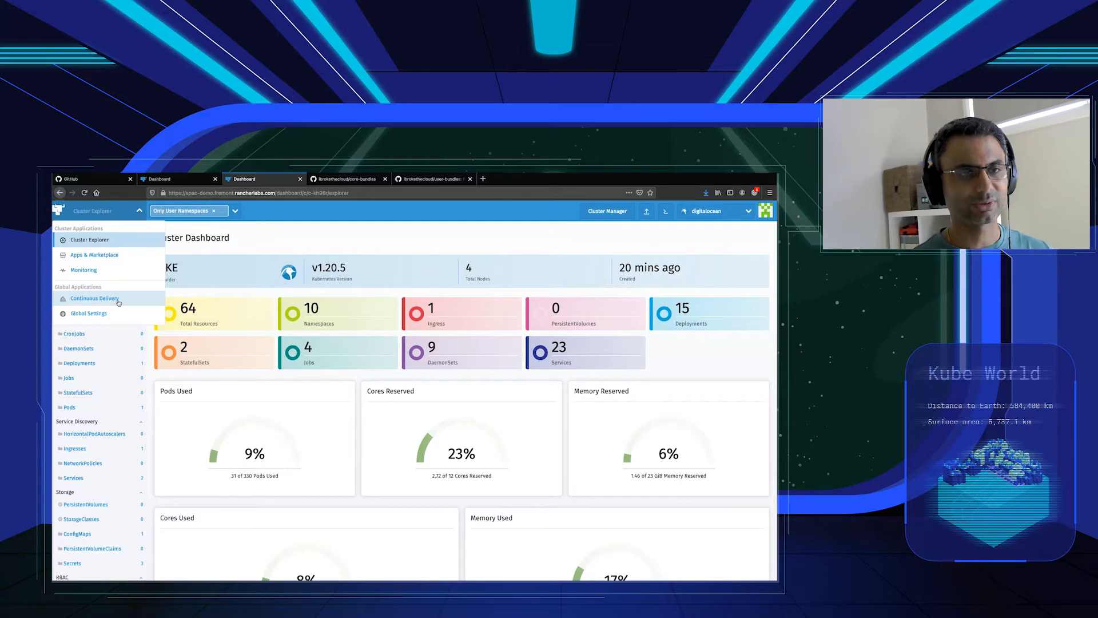
{"action": "left_click", "coordinate": [94, 298]}
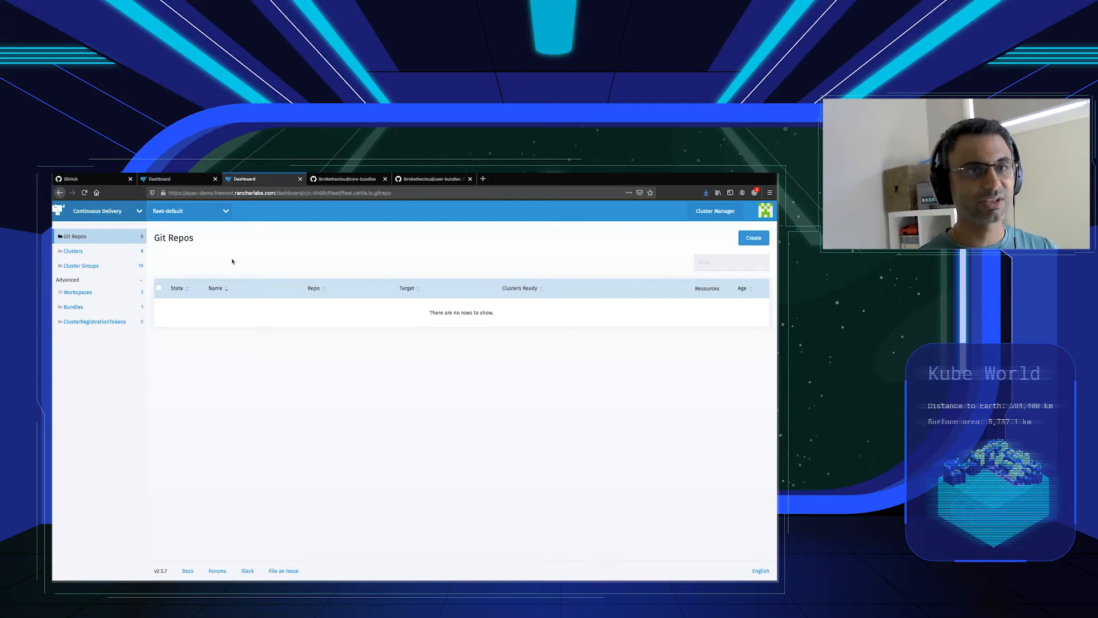
{"action": "left_click", "coordinate": [191, 213]}
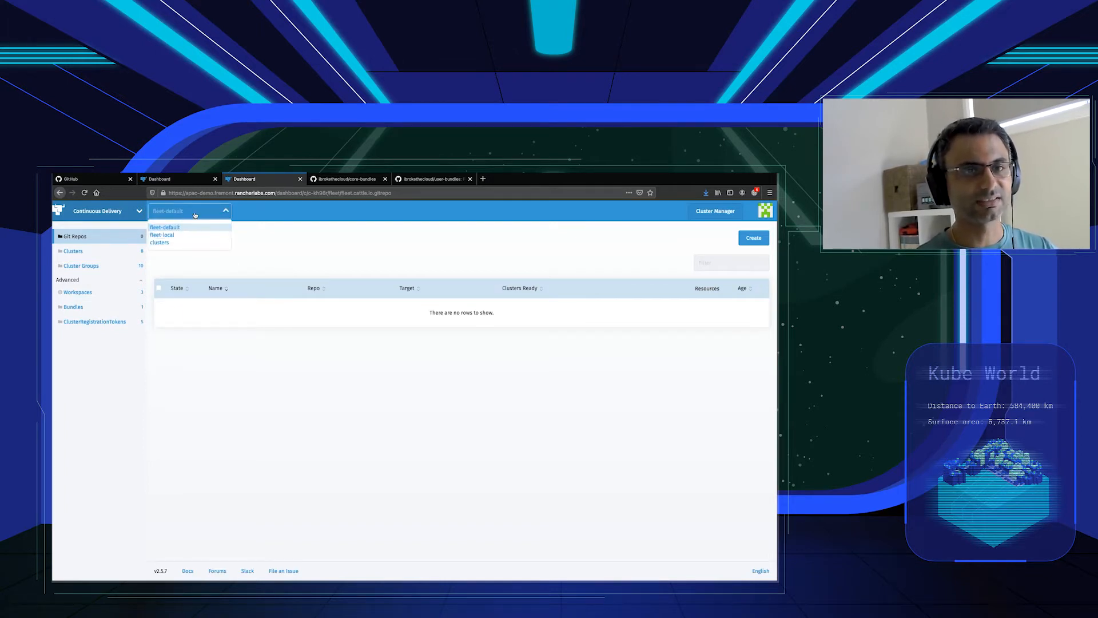
{"action": "left_click", "coordinate": [282, 252]}
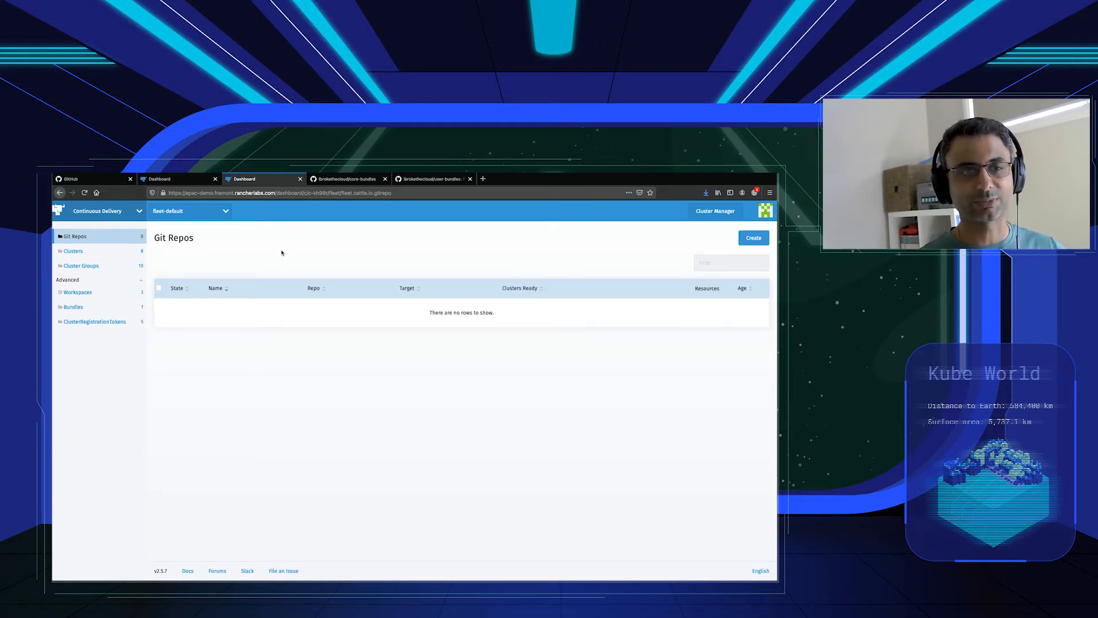
Review the clusters and the existing cluster groups in the fleet-default workspace.
{"action": "left_click", "coordinate": [98, 257]}
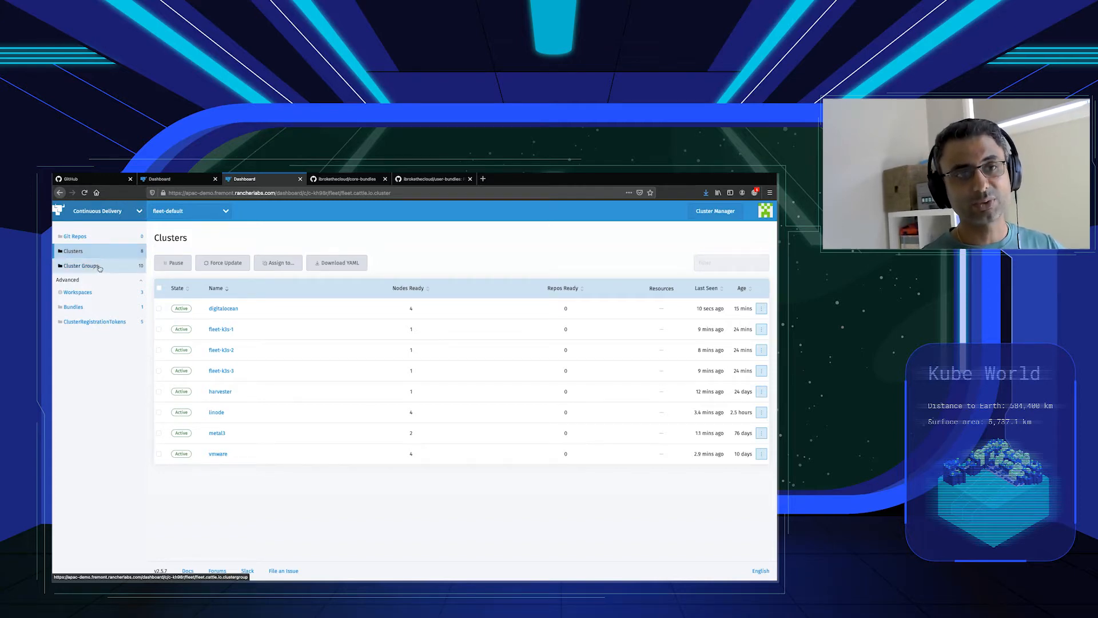
{"action": "left_click", "coordinate": [99, 268]}
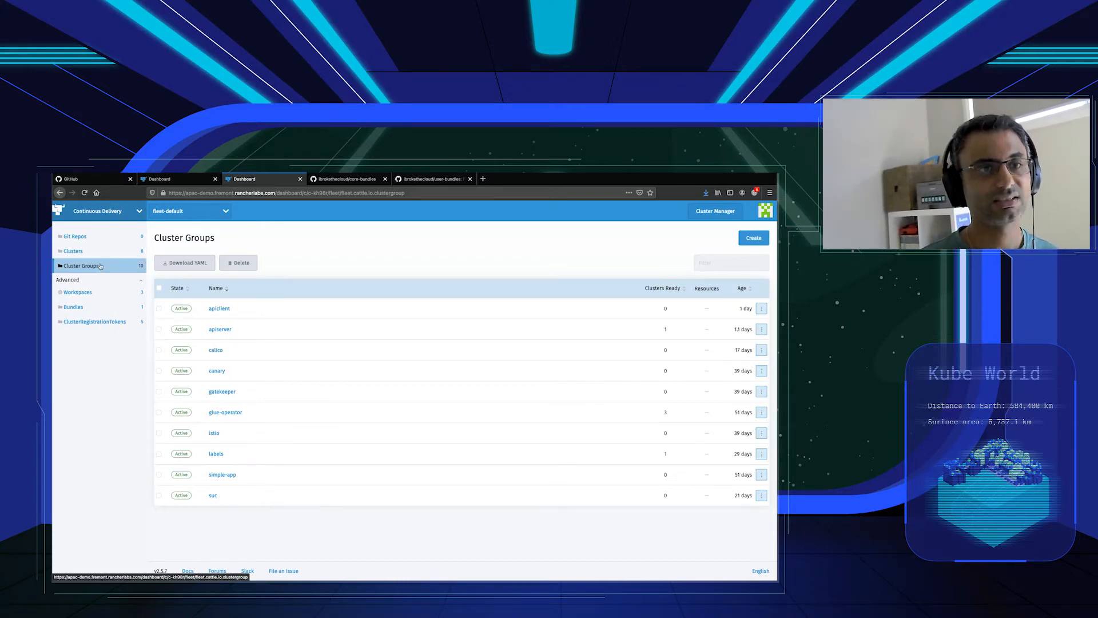
{"action": "left_click", "coordinate": [117, 251]}
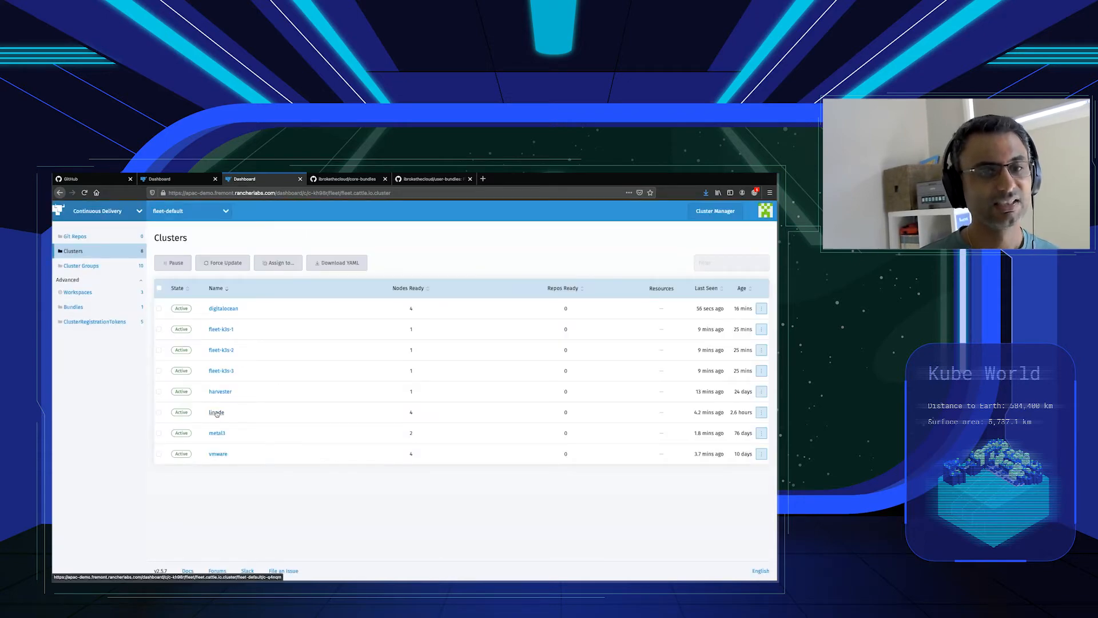
Create a cluster group named monitoring with a selector rule matching clusters where monitoring = enabled.
{"action": "left_click", "coordinate": [96, 269]}
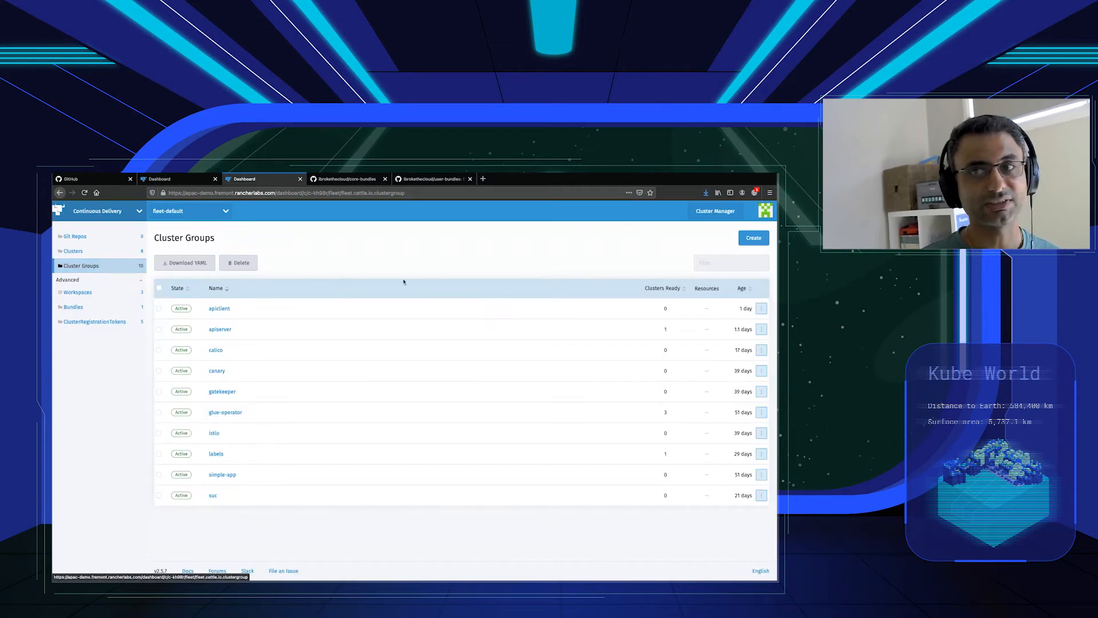
{"action": "left_click", "coordinate": [759, 239]}
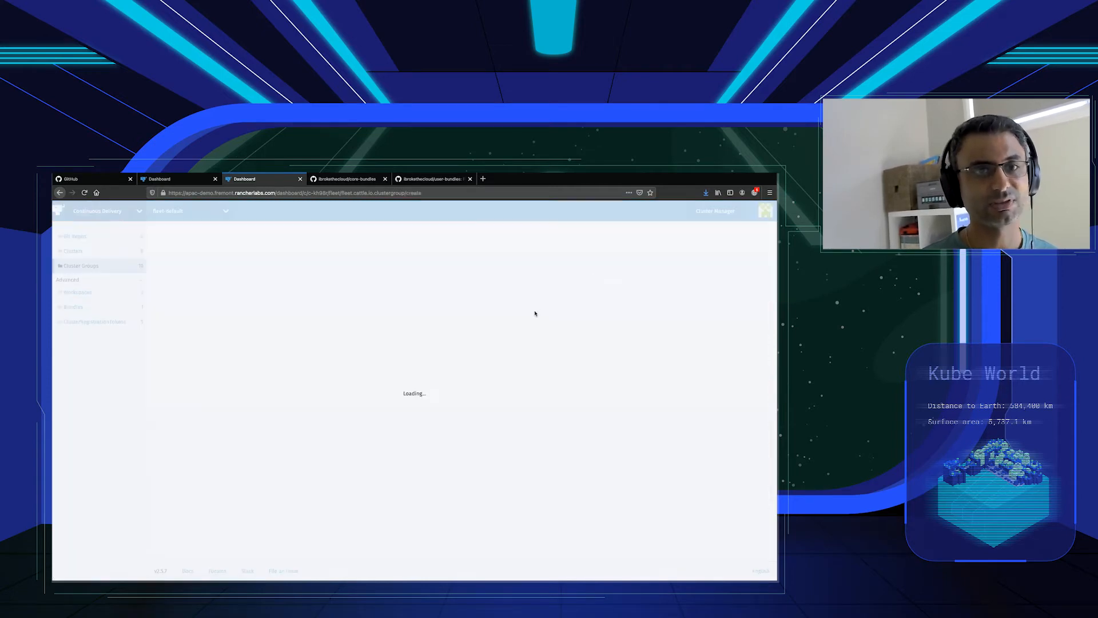
{"action": "type", "text": "oring"}
{"action": "left_click", "coordinate": [239, 325]}
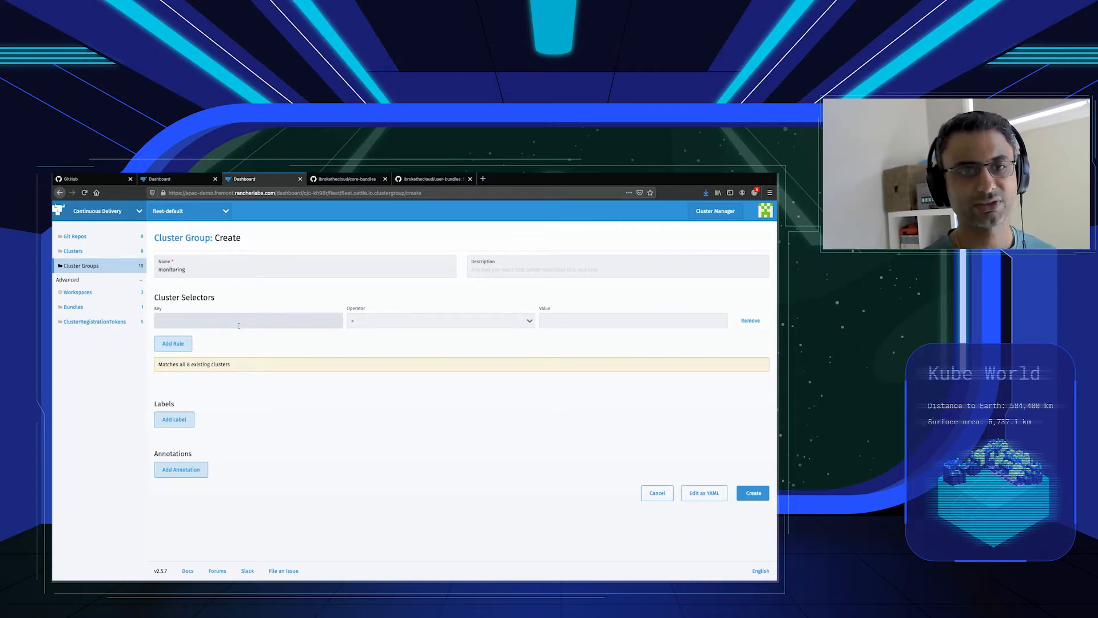
{"action": "type", "text": "monitoring"}
{"action": "key", "text": "Tab"}
{"action": "left_click", "coordinate": [570, 323]}
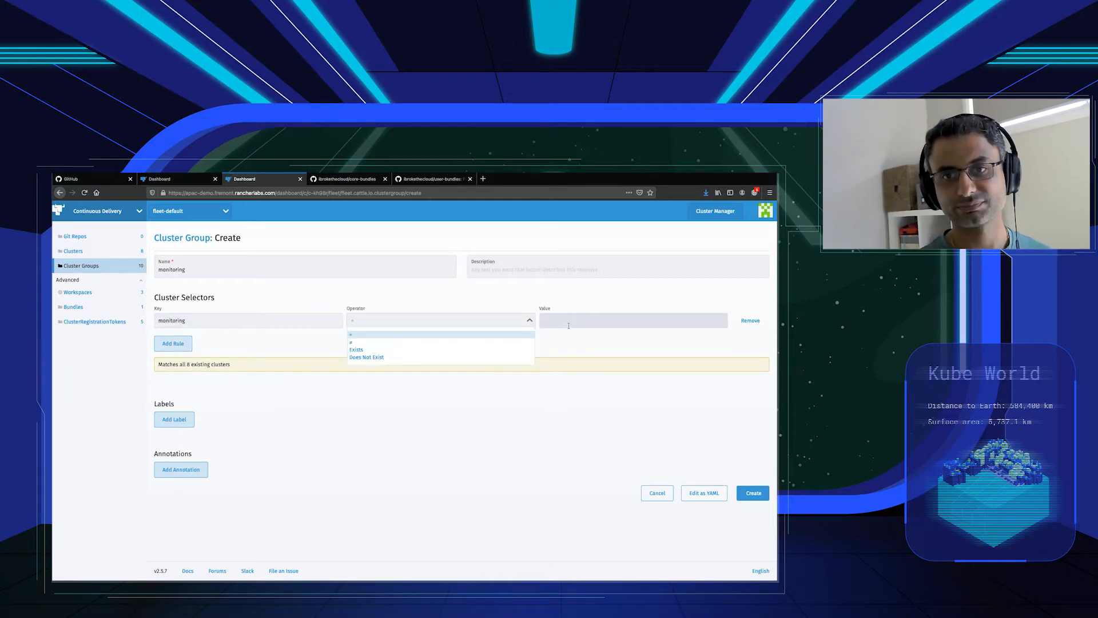
{"action": "type", "text": "enabled"}
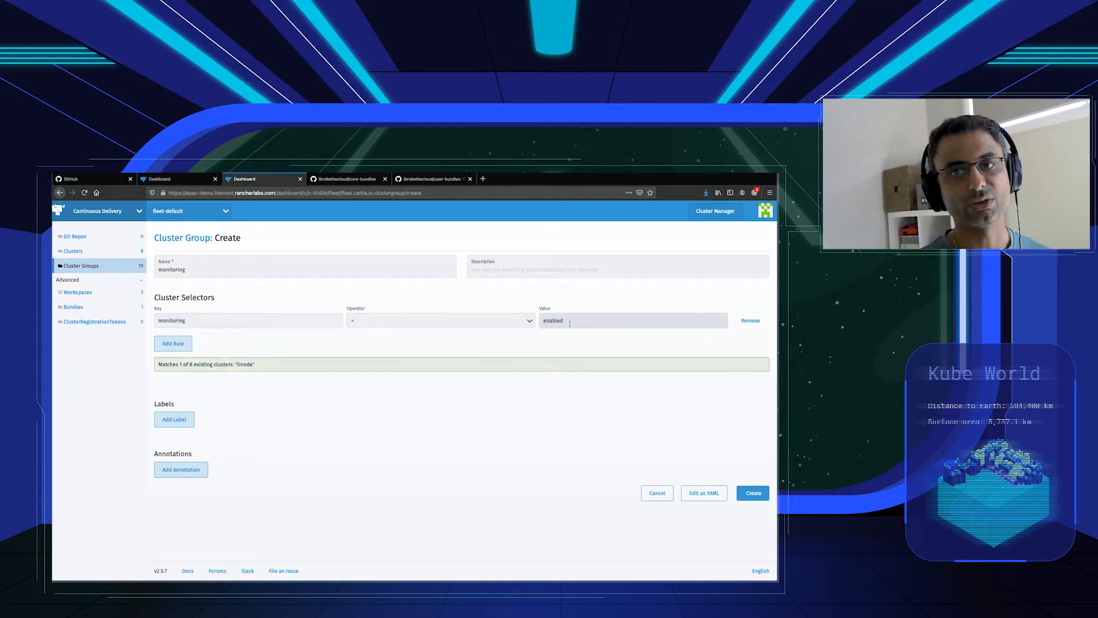
{"action": "left_click", "coordinate": [562, 339]}
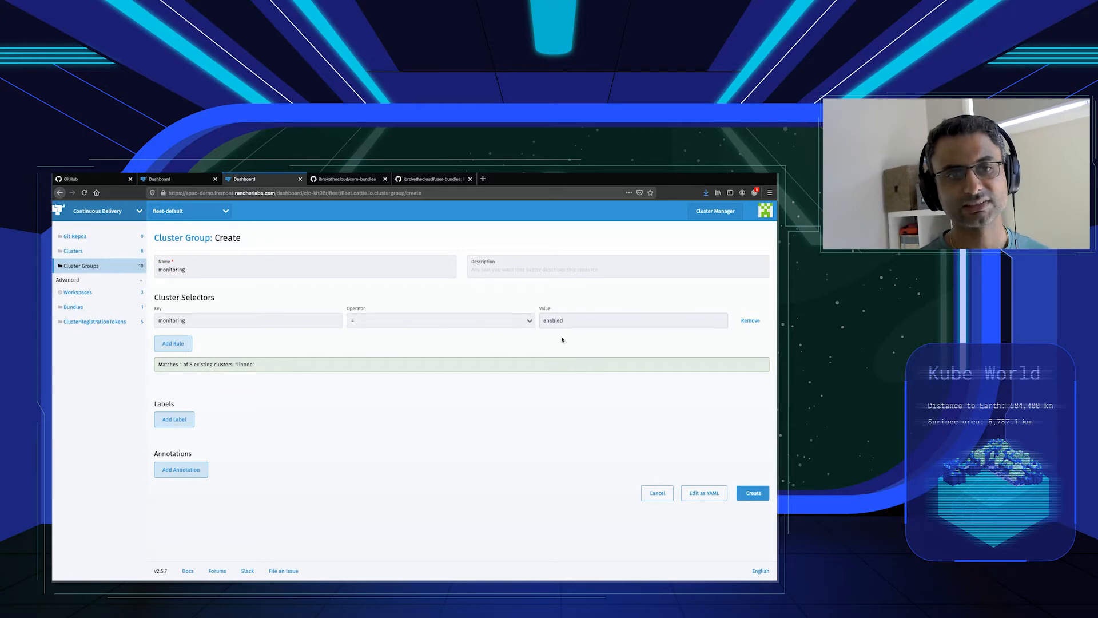
{"action": "left_click", "coordinate": [748, 492]}
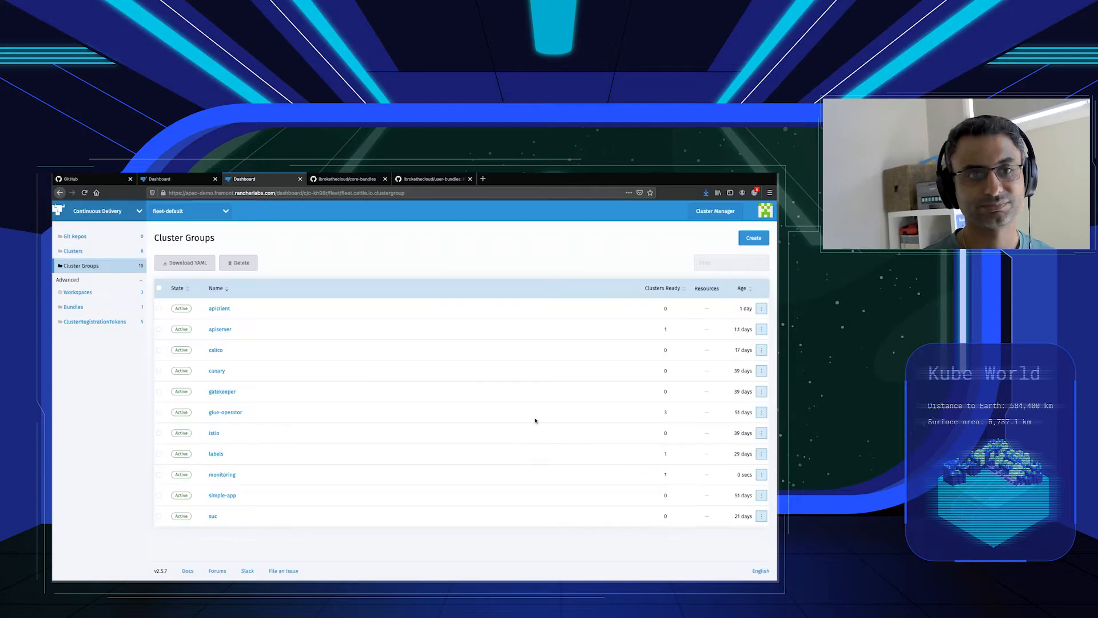
Create a cluster group named logging with a selector rule matching clusters where logging = enabled.
{"action": "left_click", "coordinate": [754, 237]}
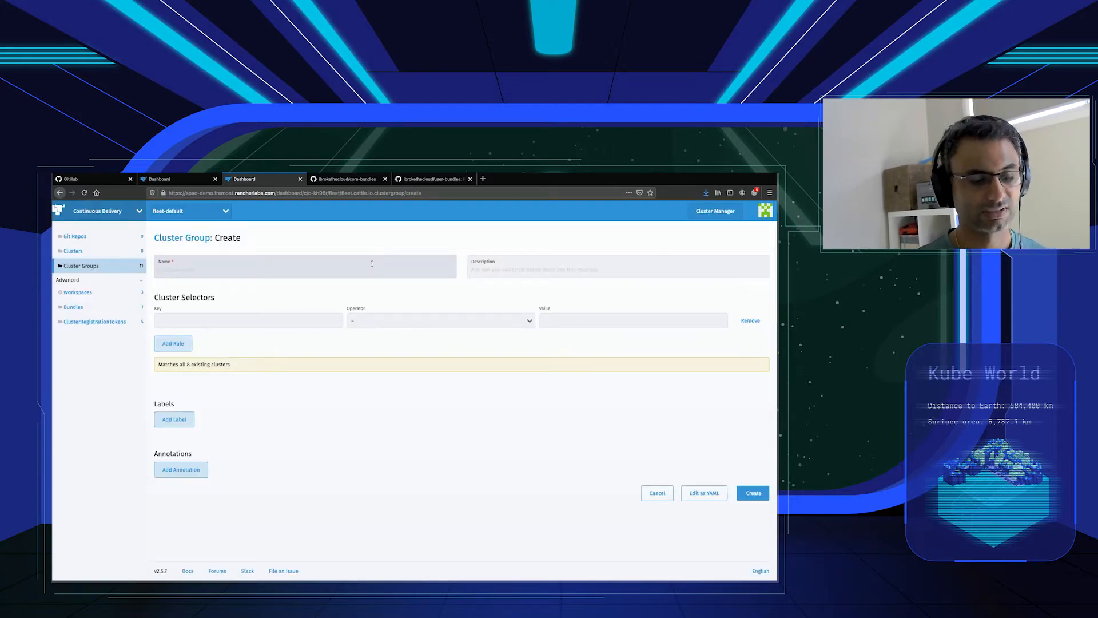
{"action": "type", "text": "logging"}
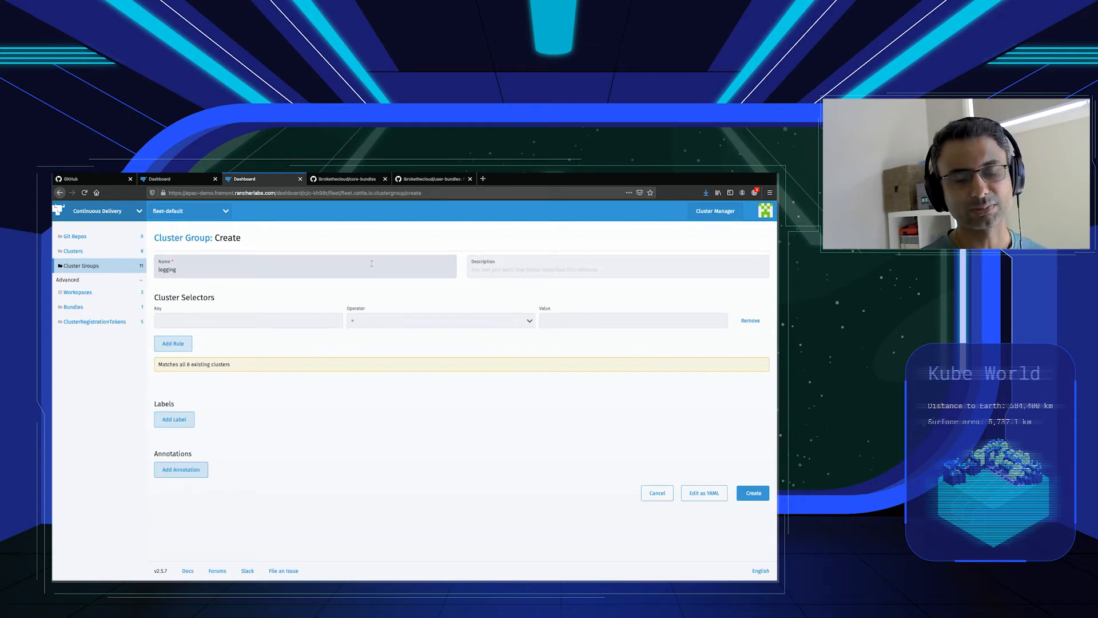
{"action": "left_click", "coordinate": [272, 321]}
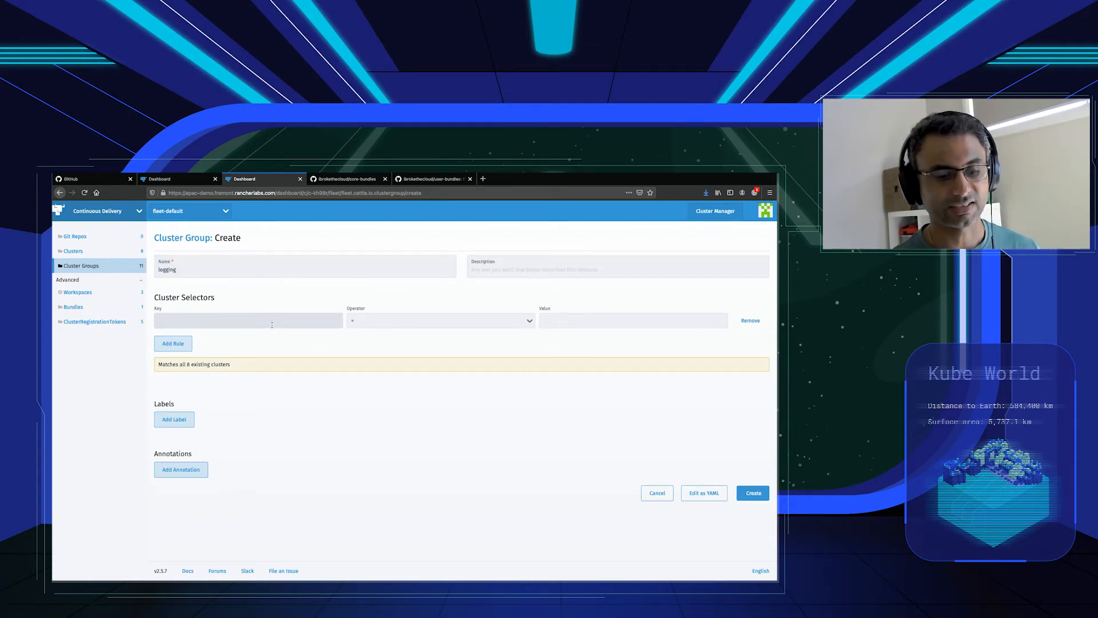
{"action": "type", "text": "logging"}
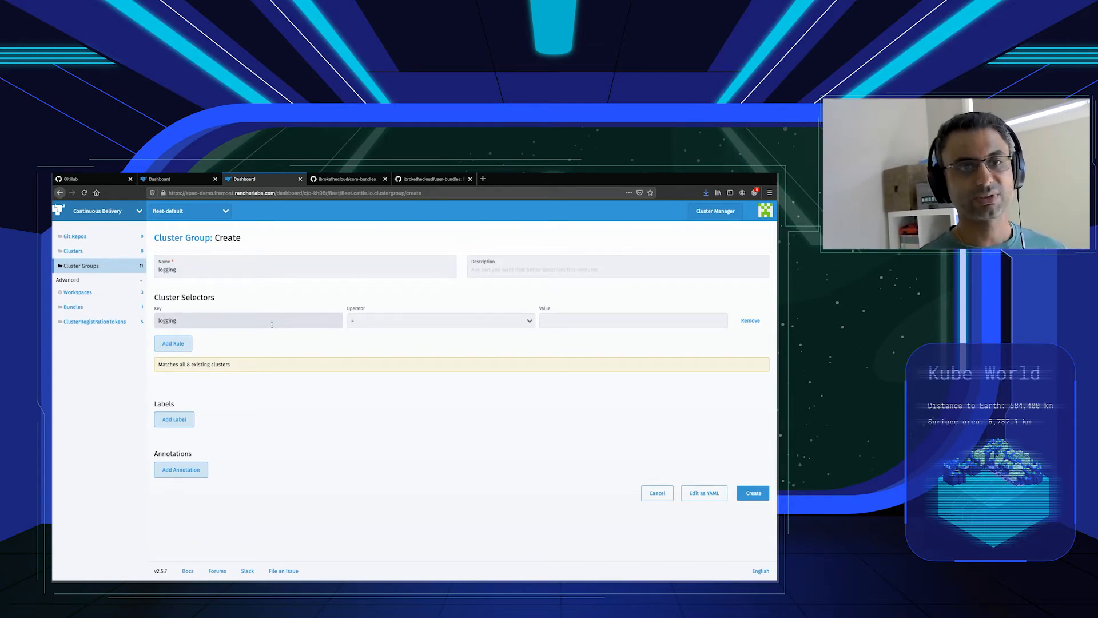
{"action": "left_click", "coordinate": [562, 322]}
{"action": "type", "text": "enabled"}
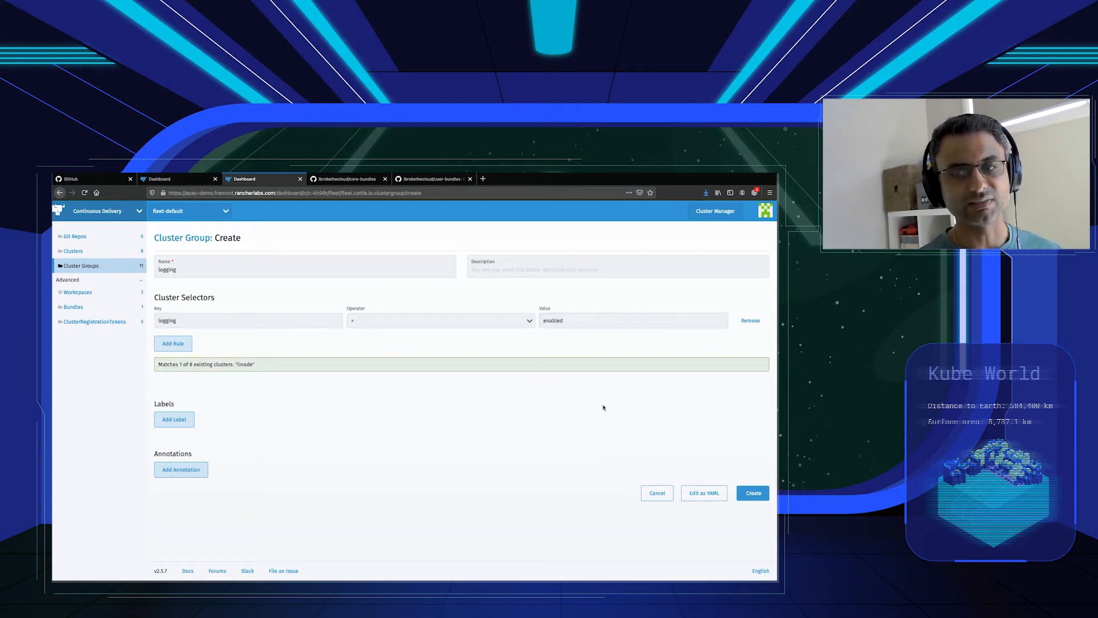
{"action": "left_click", "coordinate": [754, 494]}
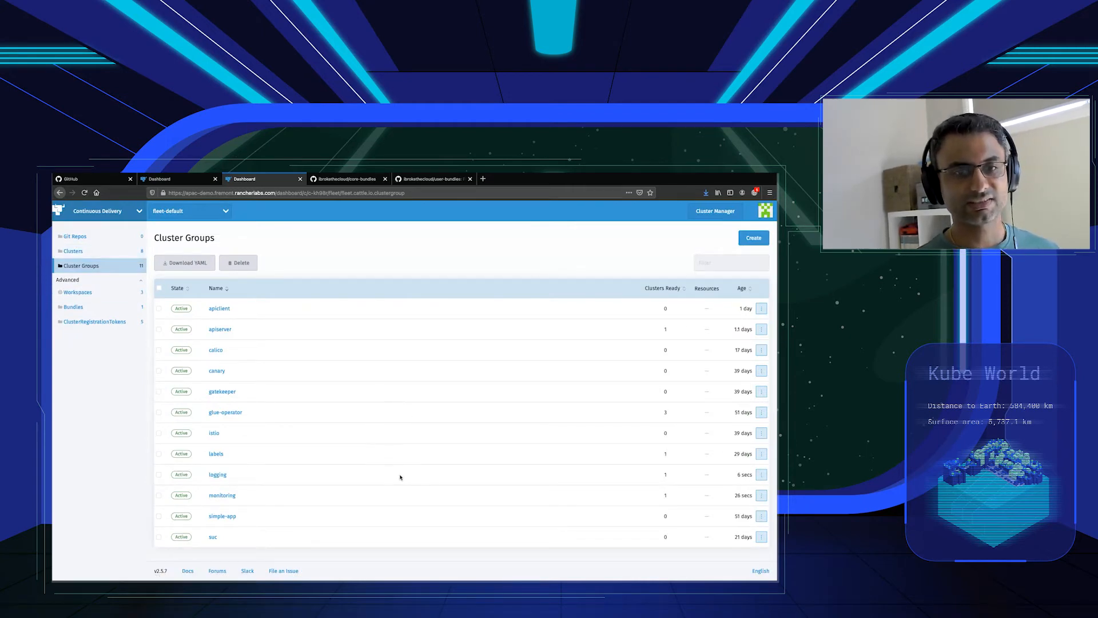
Check the ready clusters of the monitoring and logging groups, and view the workspace's Git repos.
{"action": "left_click", "coordinate": [667, 496]}
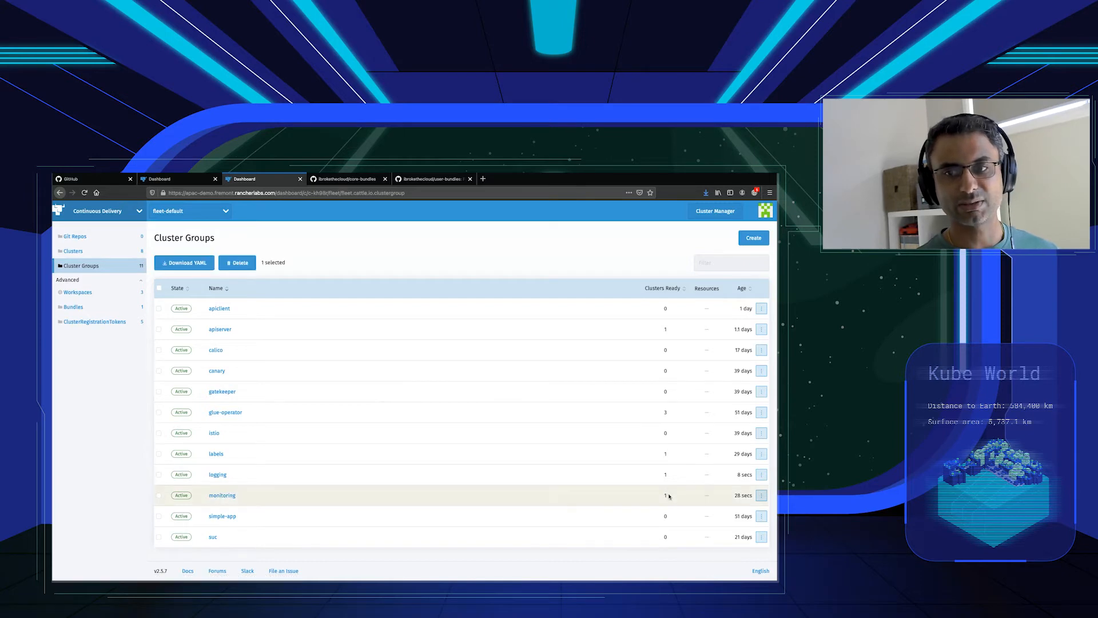
{"action": "left_click", "coordinate": [672, 476]}
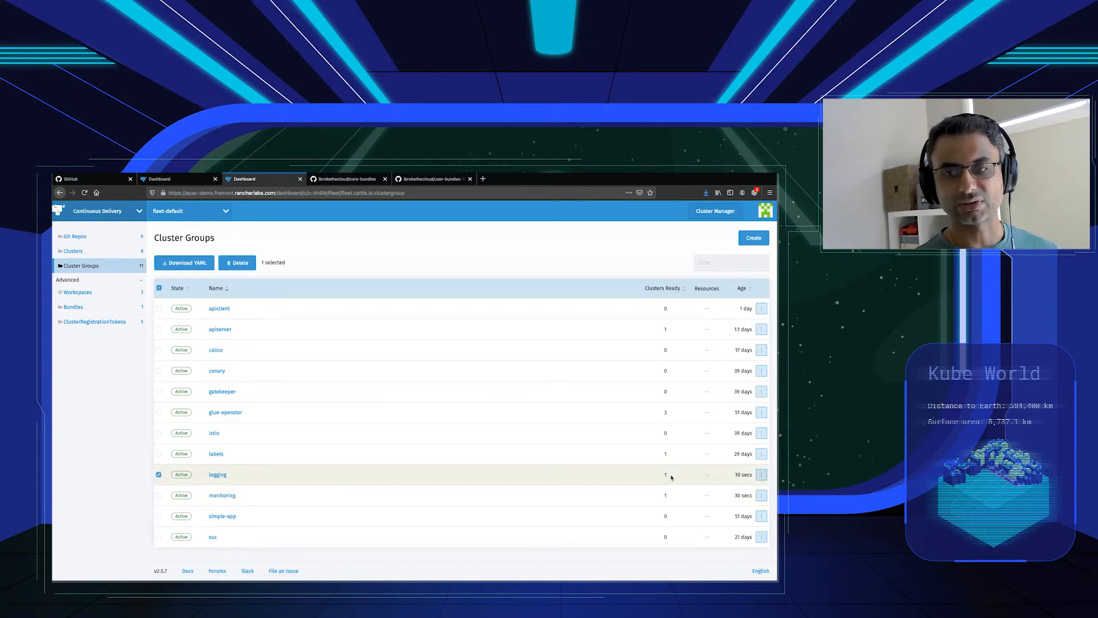
{"action": "left_click", "coordinate": [111, 241]}
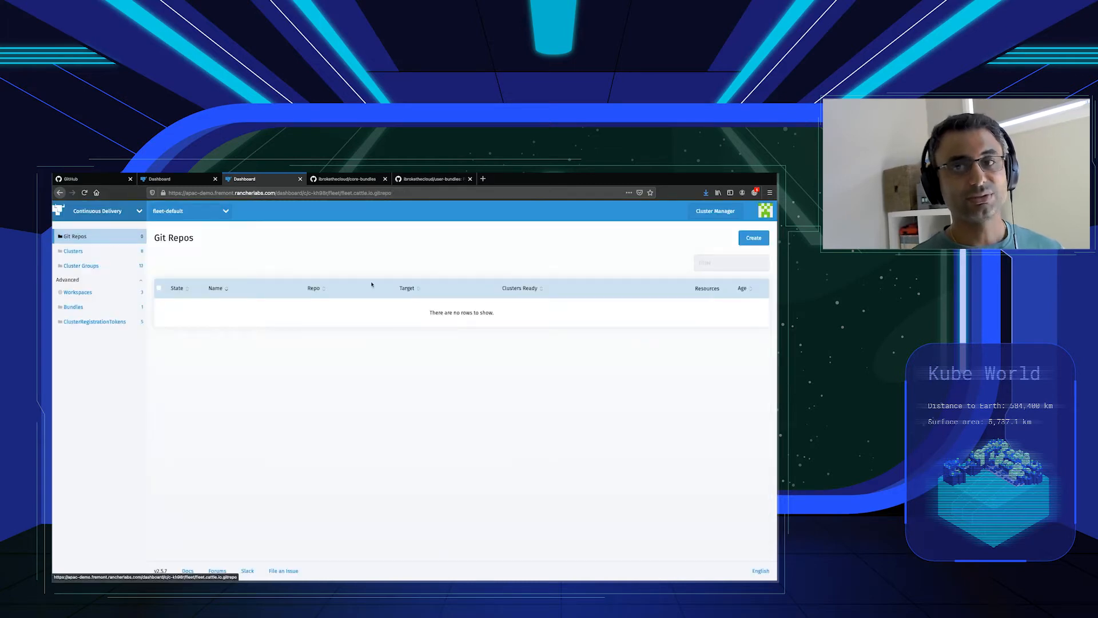
In the core-bundles repository on GitHub, examine the namespace, Helm chart settings and values in the monitoring folder's fleet.yaml.
{"action": "left_click", "coordinate": [346, 182]}
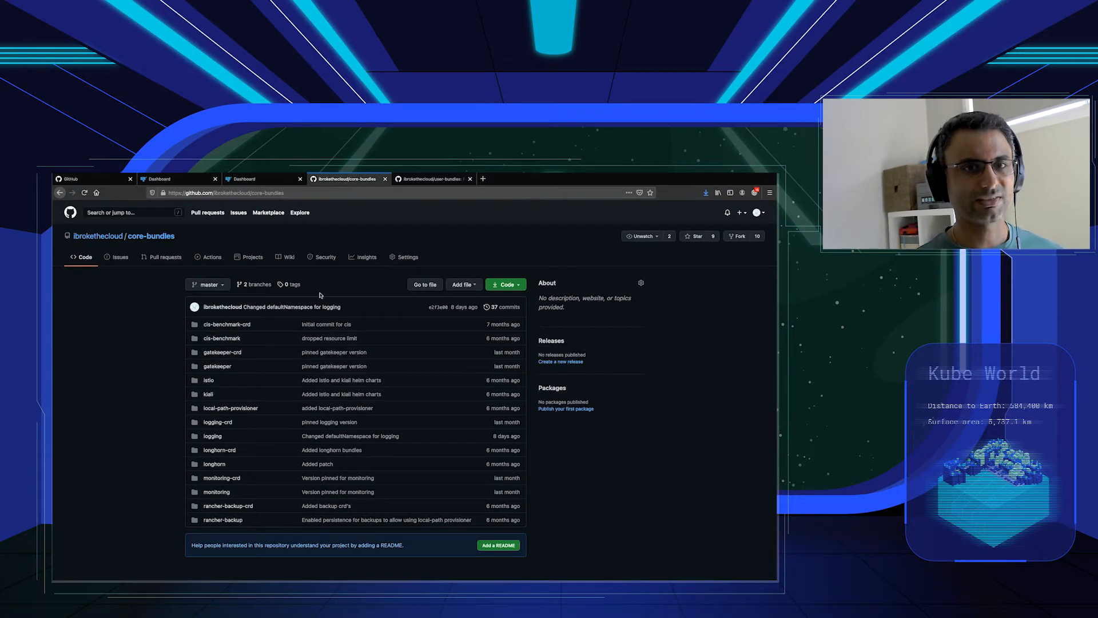
{"action": "left_click", "coordinate": [213, 493]}
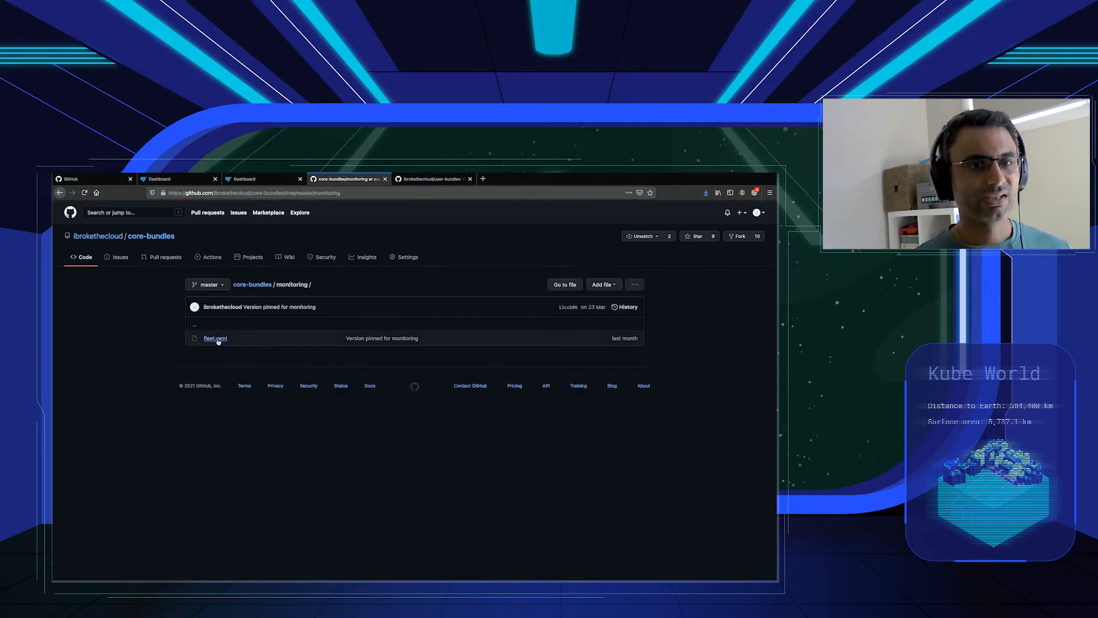
{"action": "left_click", "coordinate": [217, 338]}
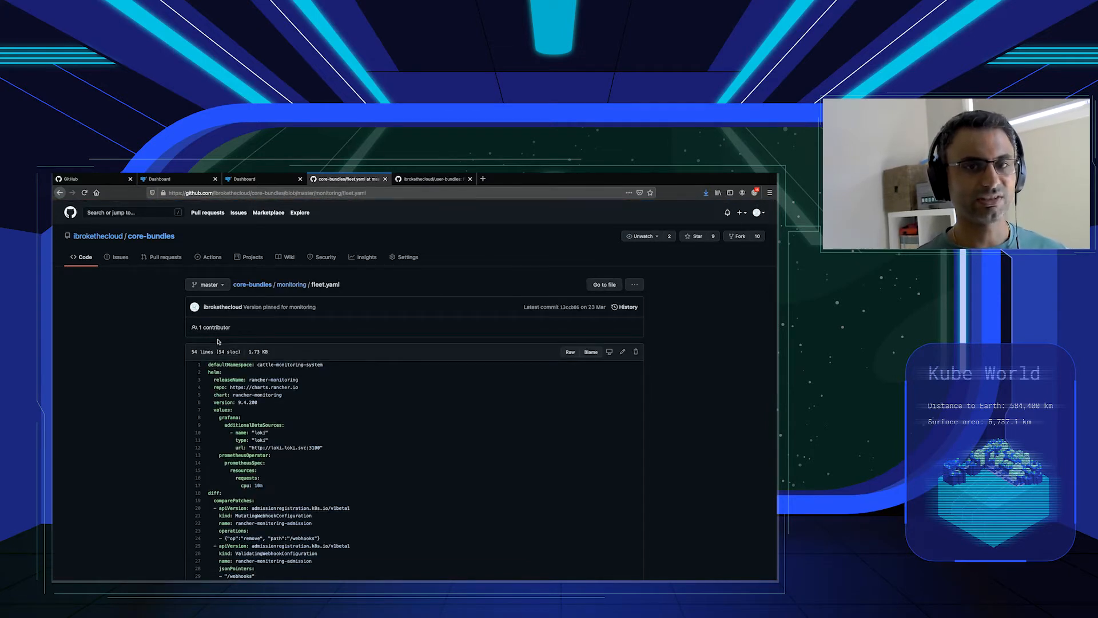
{"action": "scroll", "coordinate": [249, 373], "scroll_direction": "down", "scroll_amount": 2}
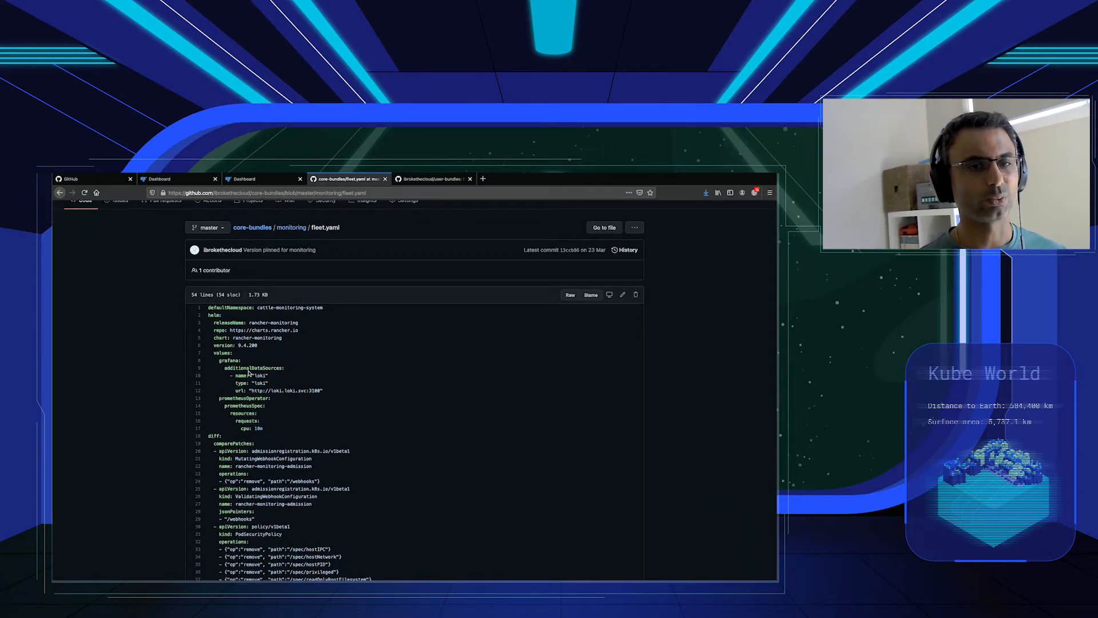
{"action": "left_click_drag", "start_coordinate": [208, 307], "coordinate": [333, 309]}
{"action": "left_click_drag", "start_coordinate": [213, 322], "coordinate": [262, 346]}
{"action": "left_click", "coordinate": [230, 348]}
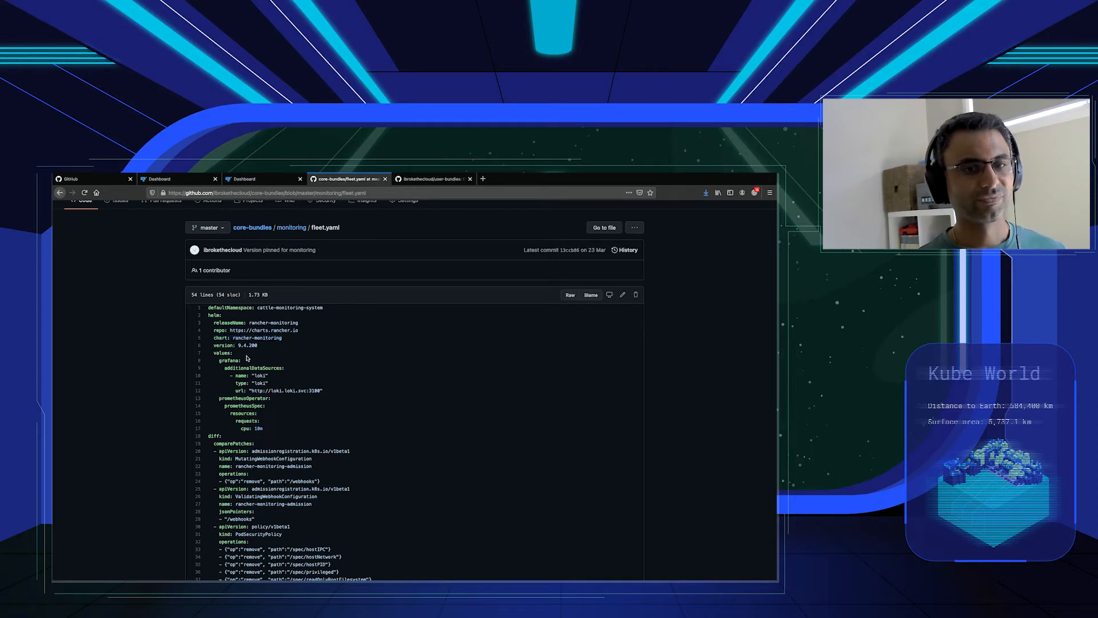
{"action": "left_click_drag", "start_coordinate": [266, 429], "coordinate": [204, 355]}
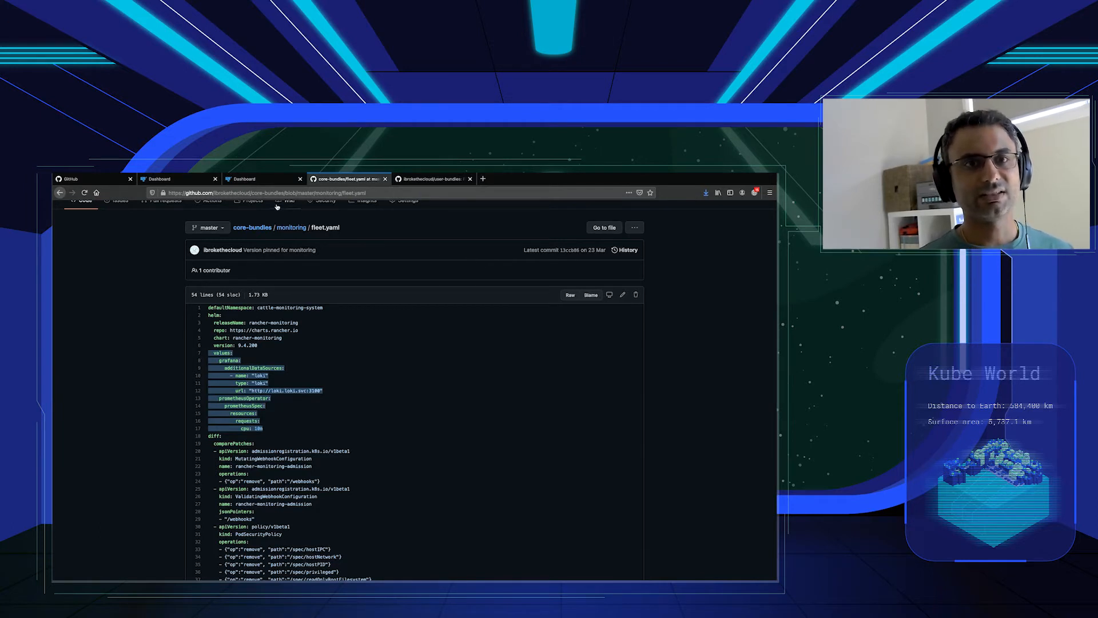
{"action": "left_click", "coordinate": [198, 182]}
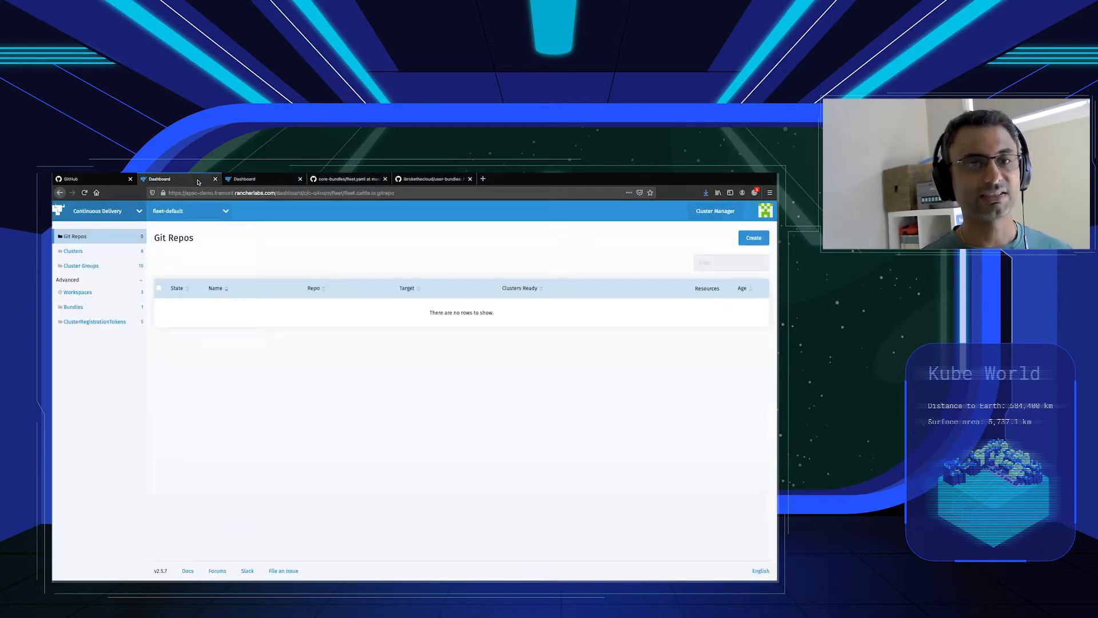
{"action": "left_click", "coordinate": [754, 237]}
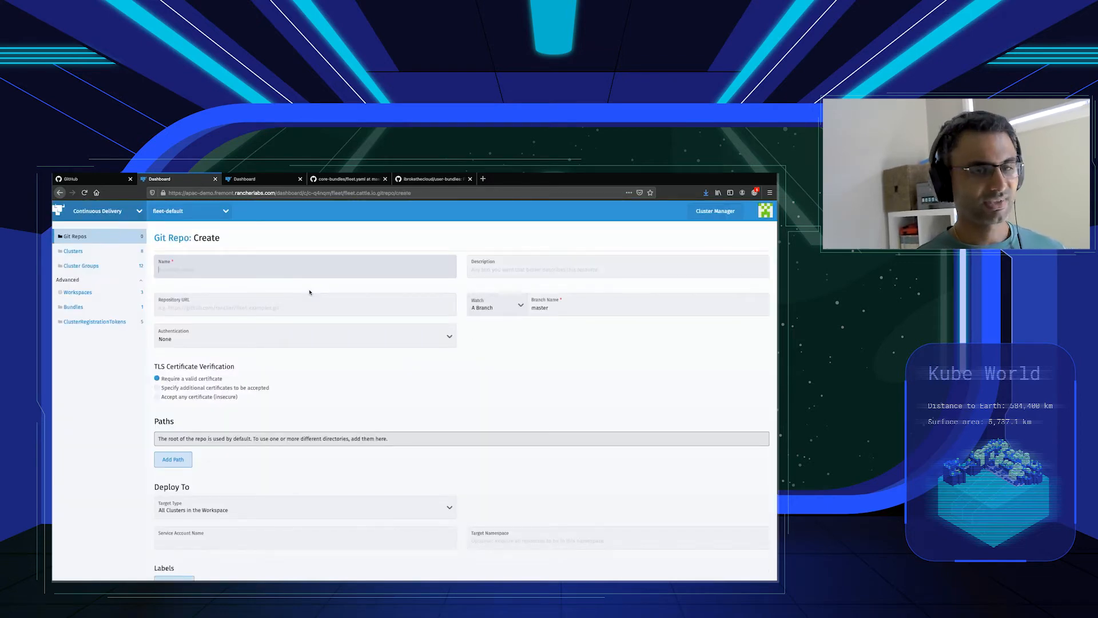
{"action": "type", "text": "monitoring"}
{"action": "left_click", "coordinate": [249, 312]}
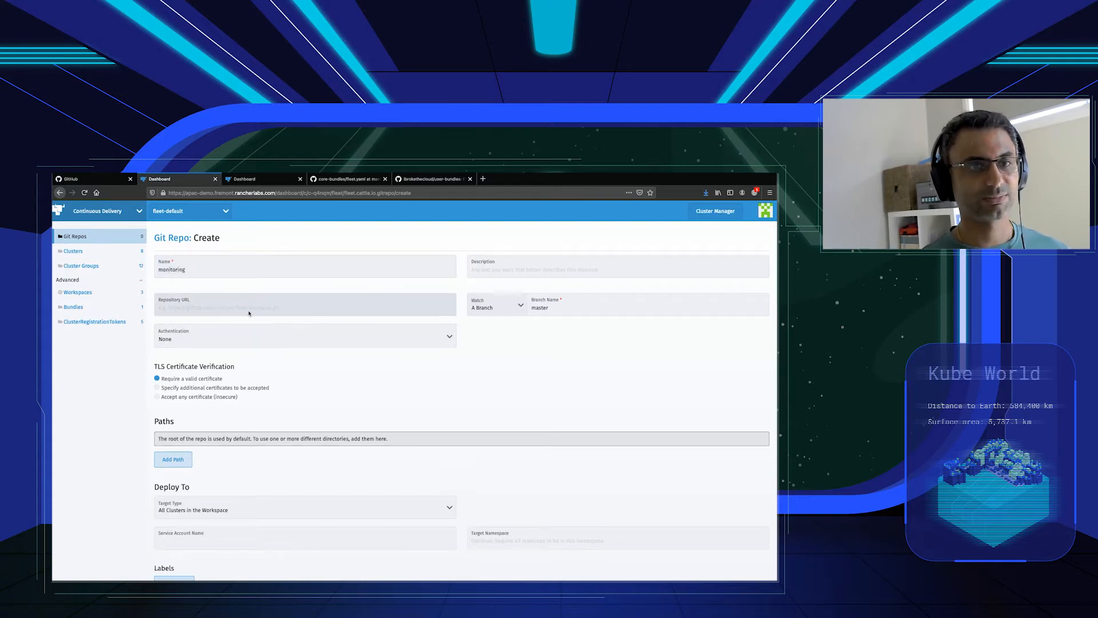
{"action": "type", "text": "https:"}
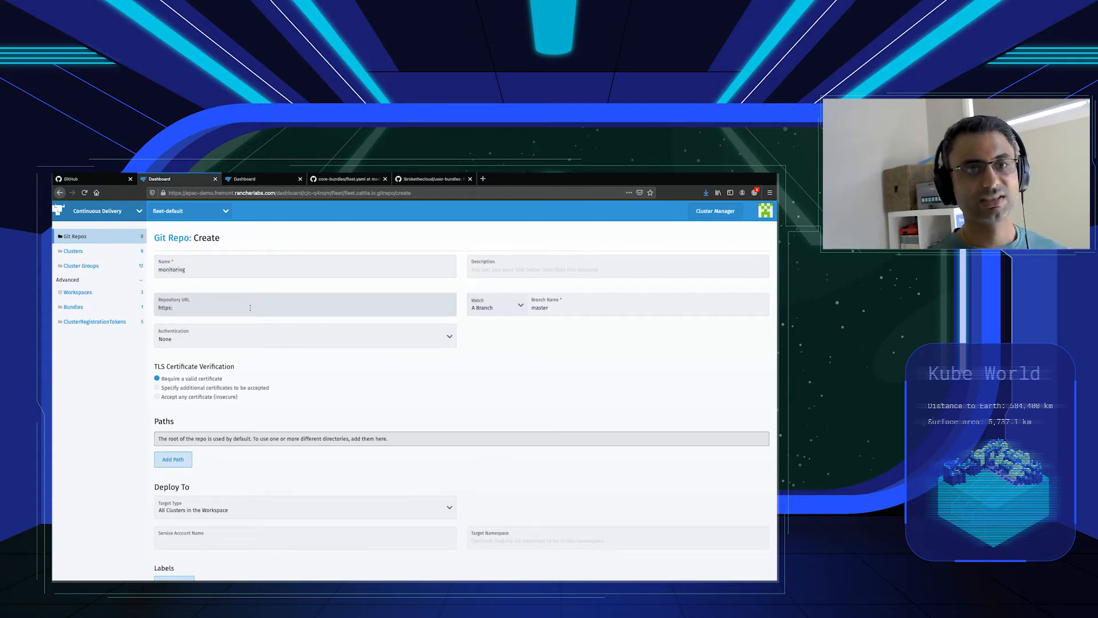
{"action": "type", "text": "//github.com"}
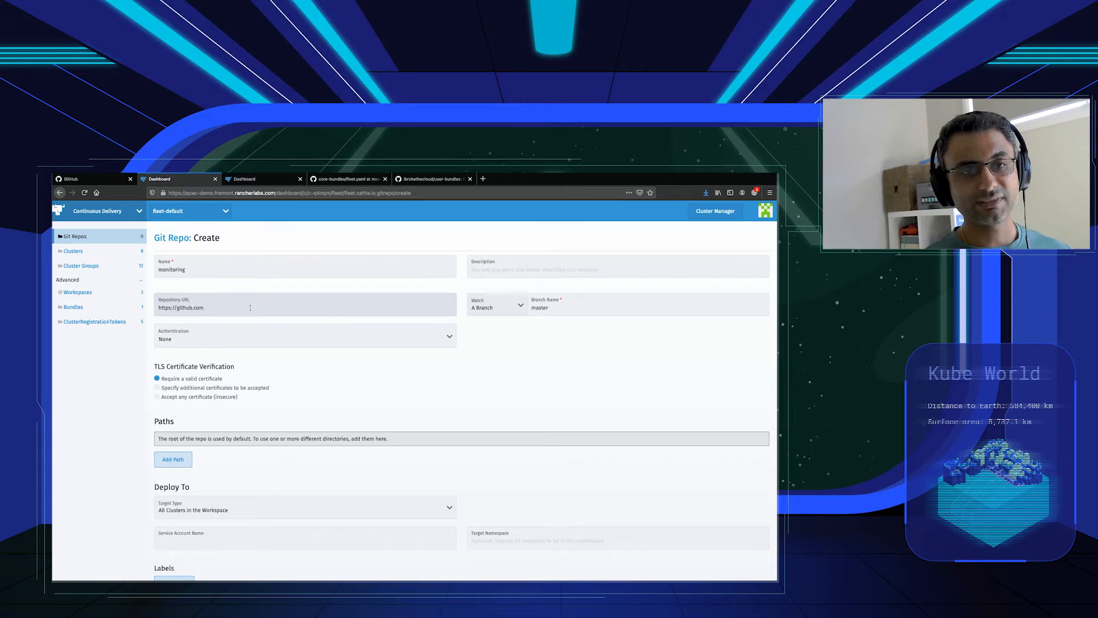
{"action": "type", "text": "/ibrokethecloud/core-bundles"}
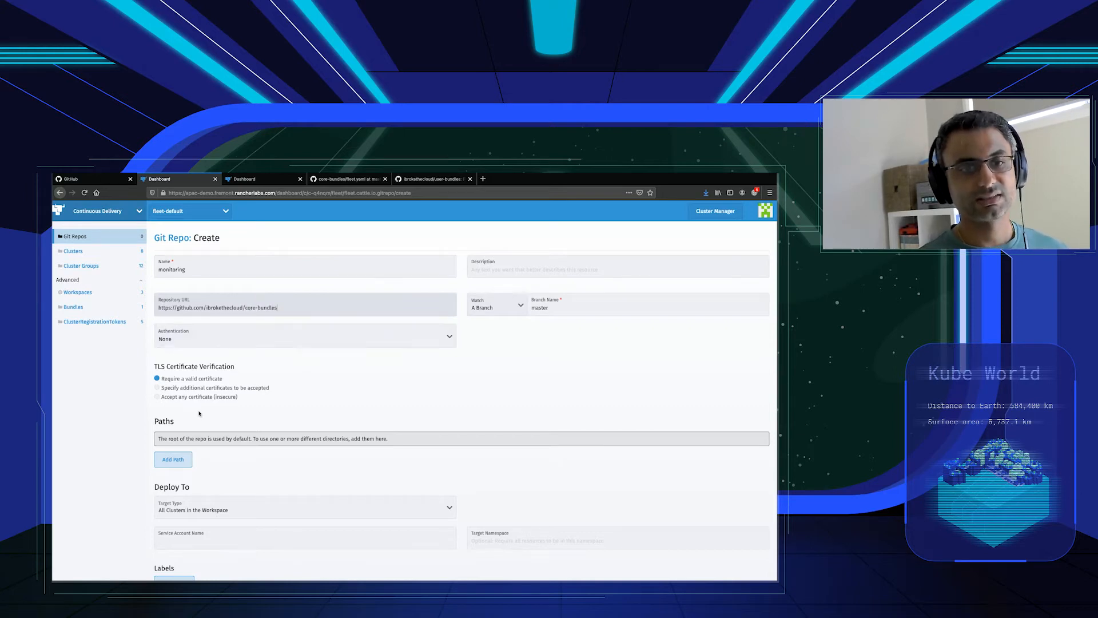
Add the paths monitoring-crd and monitoring to the Git repo.
{"action": "scroll", "coordinate": [171, 452], "scroll_direction": "down", "scroll_amount": 1}
{"action": "left_click", "coordinate": [171, 435]}
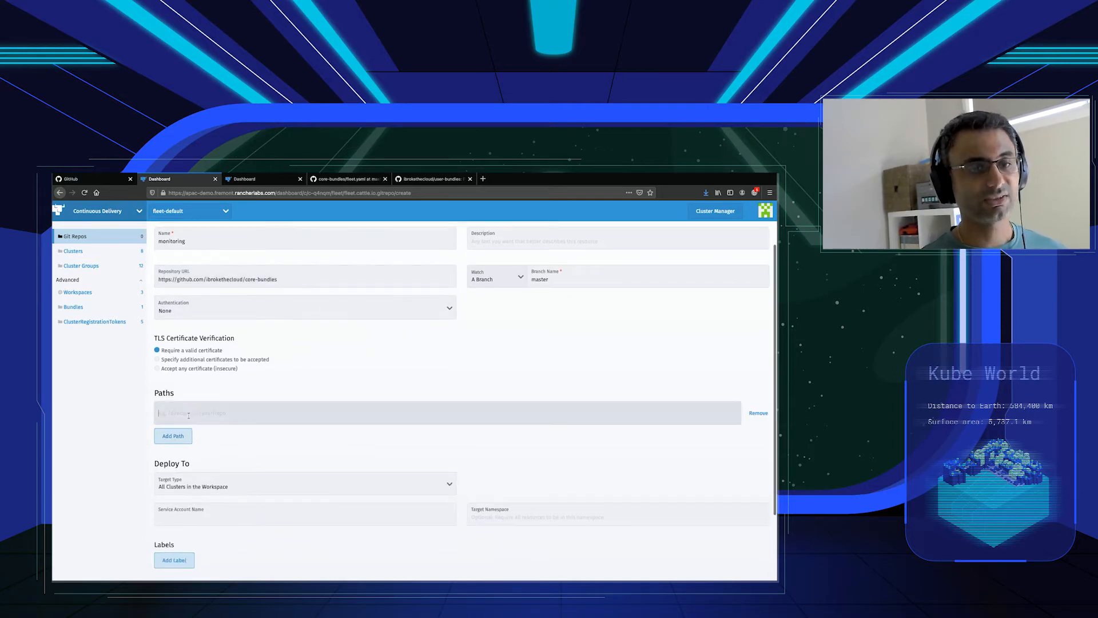
{"action": "type", "text": "monitoring-crd"}
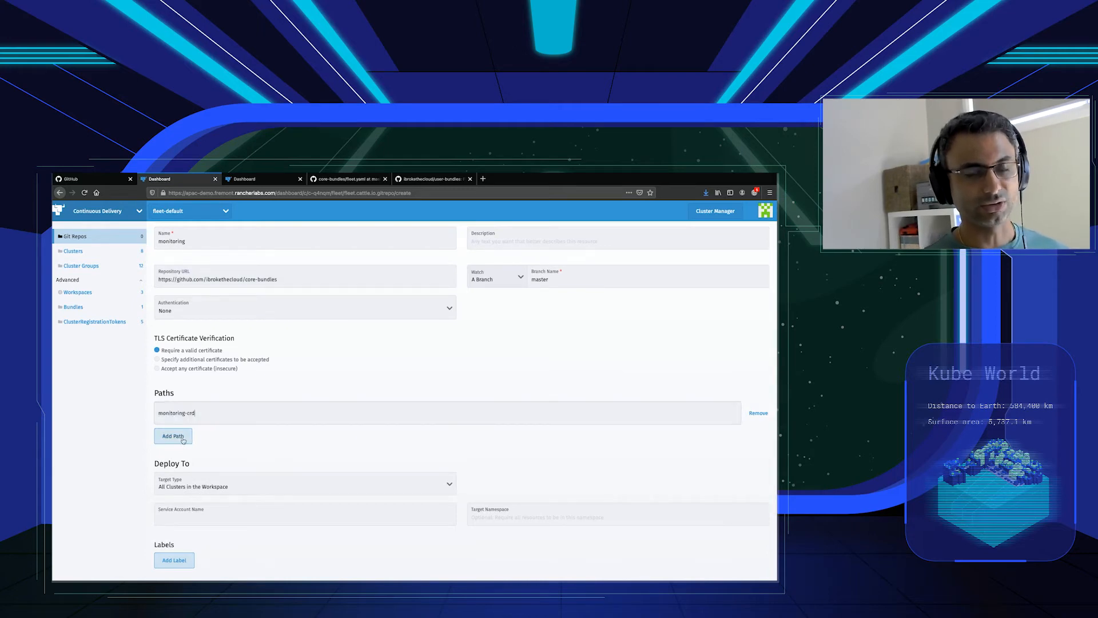
{"action": "left_click", "coordinate": [189, 431]}
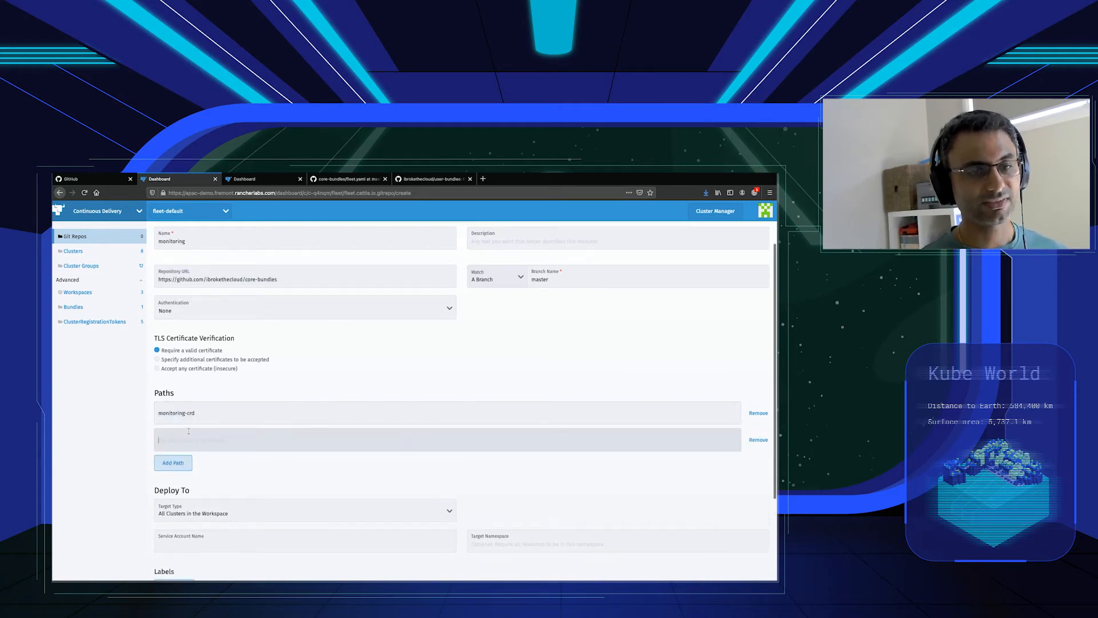
{"action": "type", "text": "monitoring"}
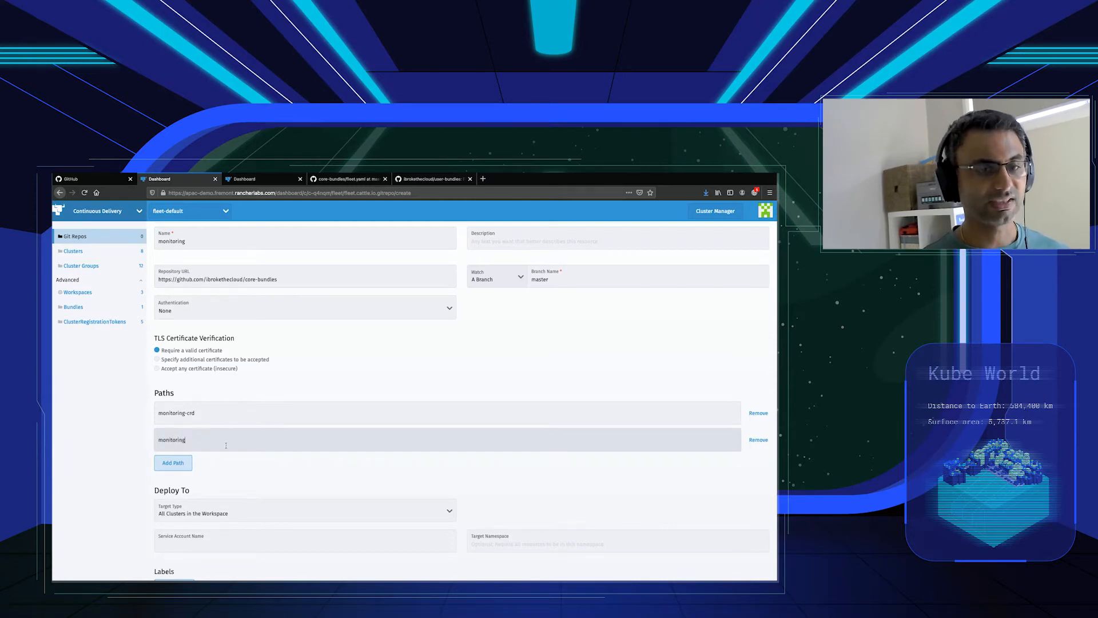
Set the deployment target to the monitoring cluster group and create the Git repo.
{"action": "scroll", "coordinate": [226, 445], "scroll_direction": "down", "scroll_amount": 2}
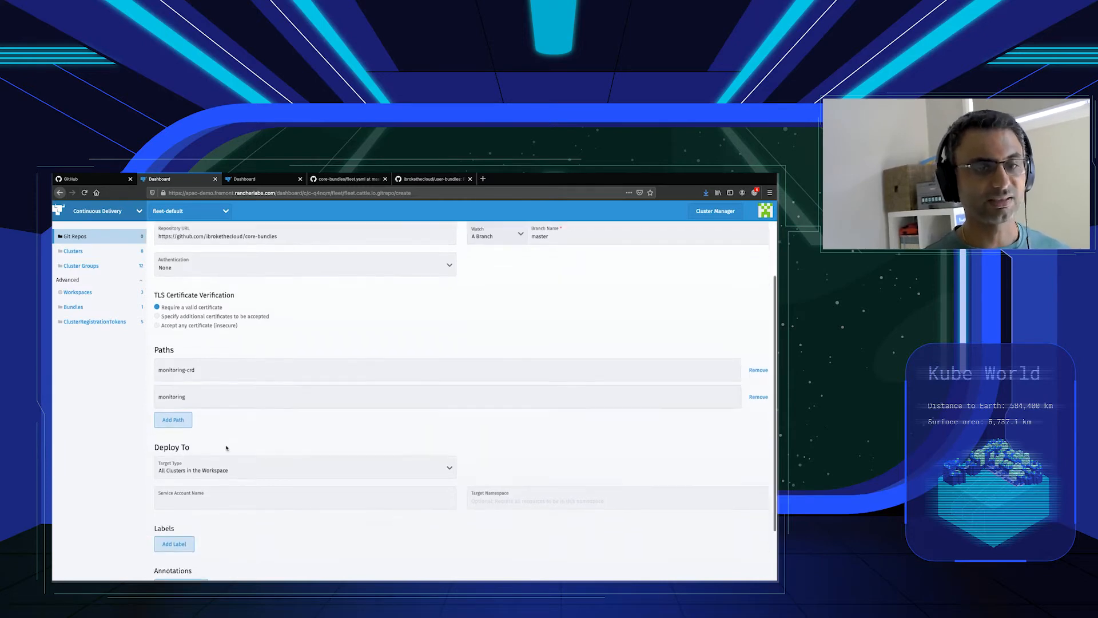
{"action": "scroll", "coordinate": [226, 452], "scroll_direction": "down", "scroll_amount": 1}
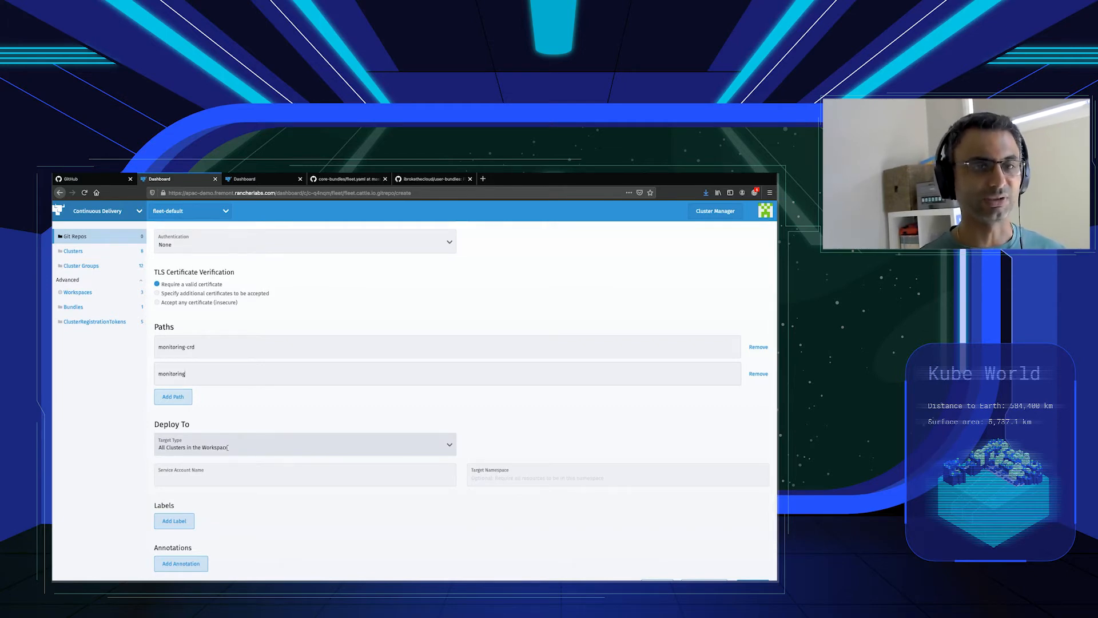
{"action": "left_click", "coordinate": [228, 448]}
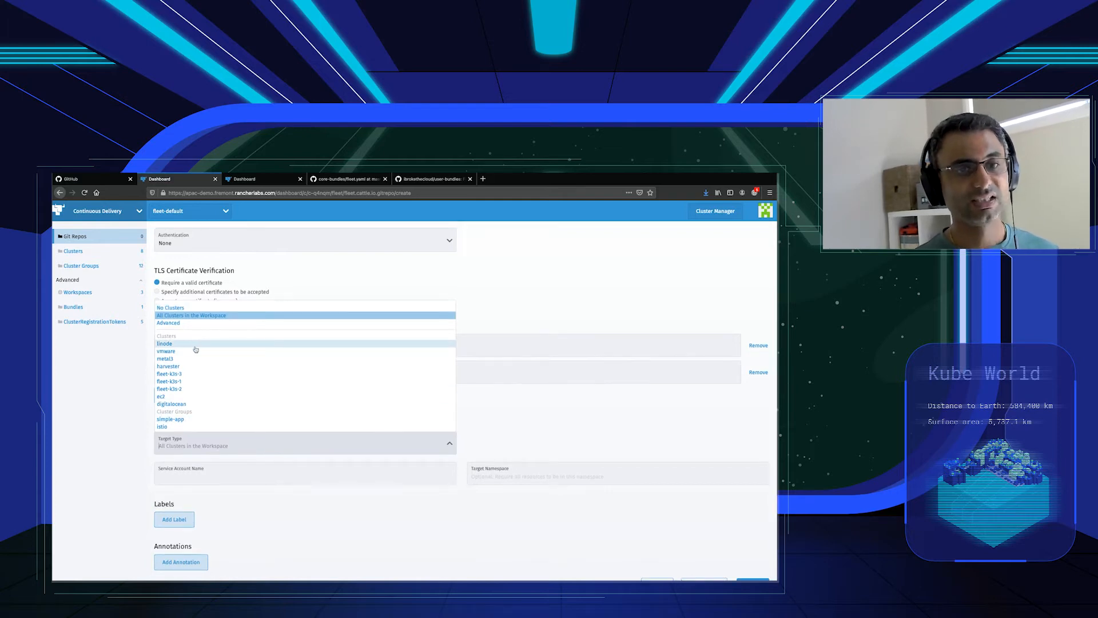
{"action": "scroll", "coordinate": [196, 399], "scroll_direction": "down", "scroll_amount": 5}
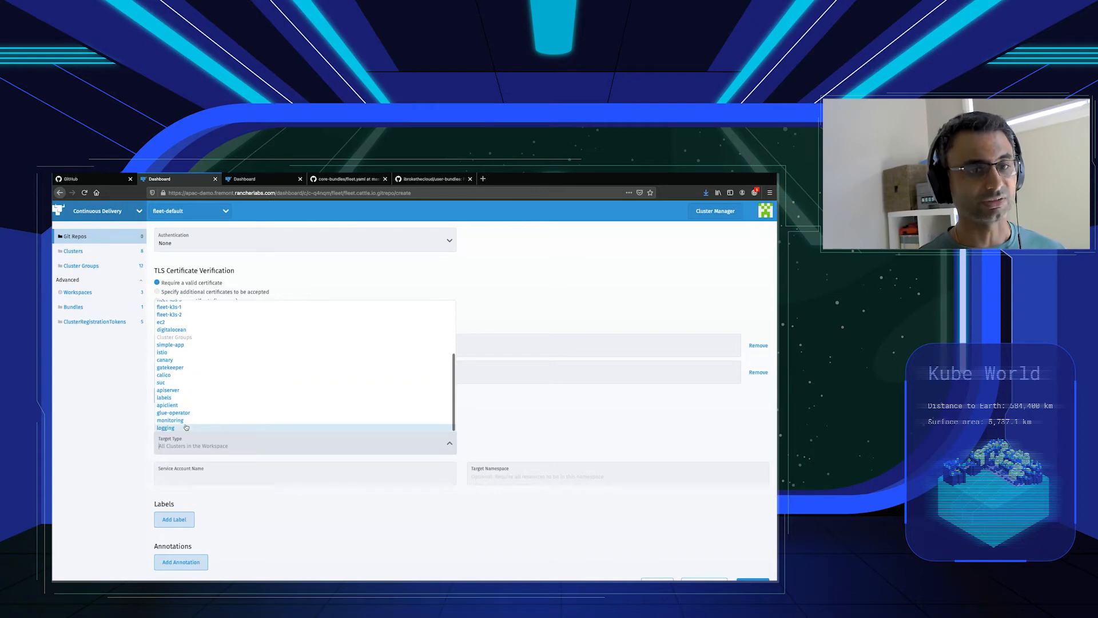
{"action": "left_click", "coordinate": [192, 422]}
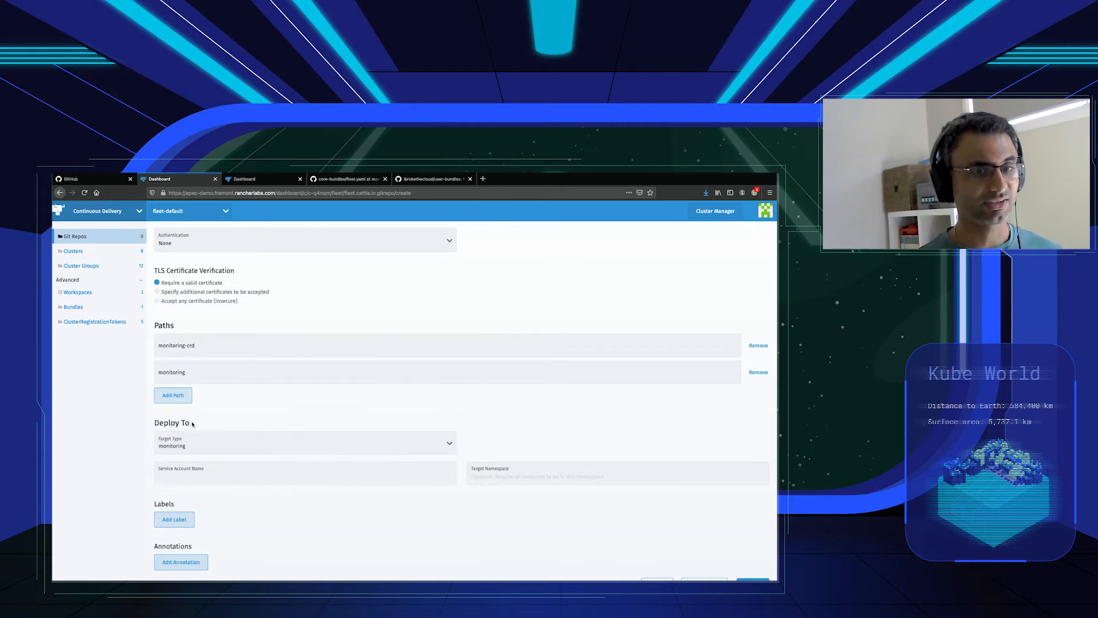
{"action": "scroll", "coordinate": [240, 419], "scroll_direction": "down", "scroll_amount": 2}
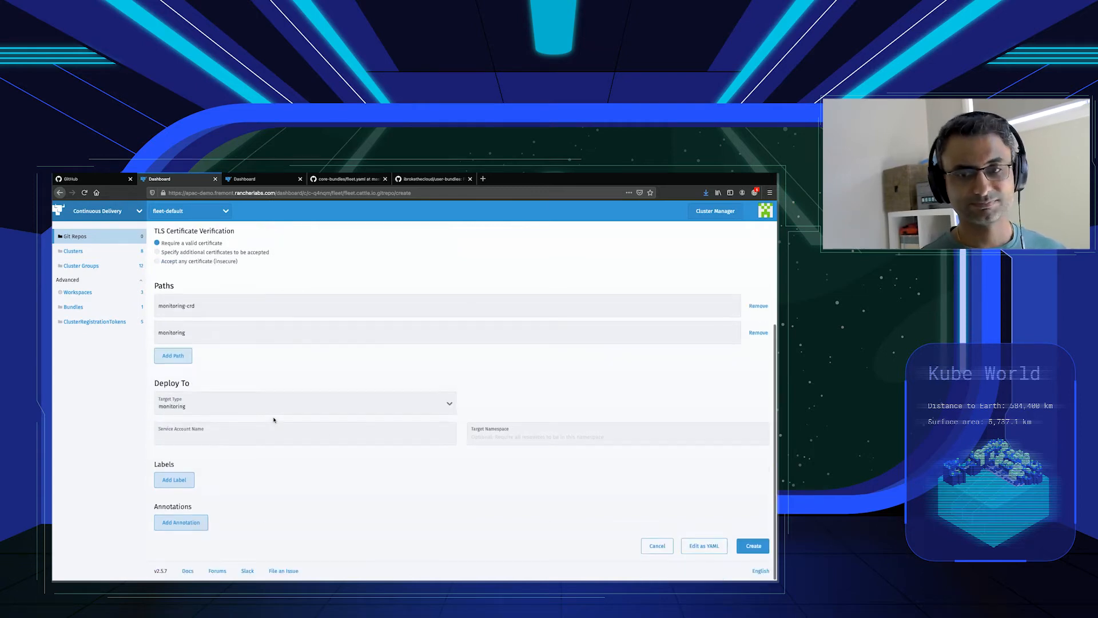
{"action": "left_click", "coordinate": [754, 546]}
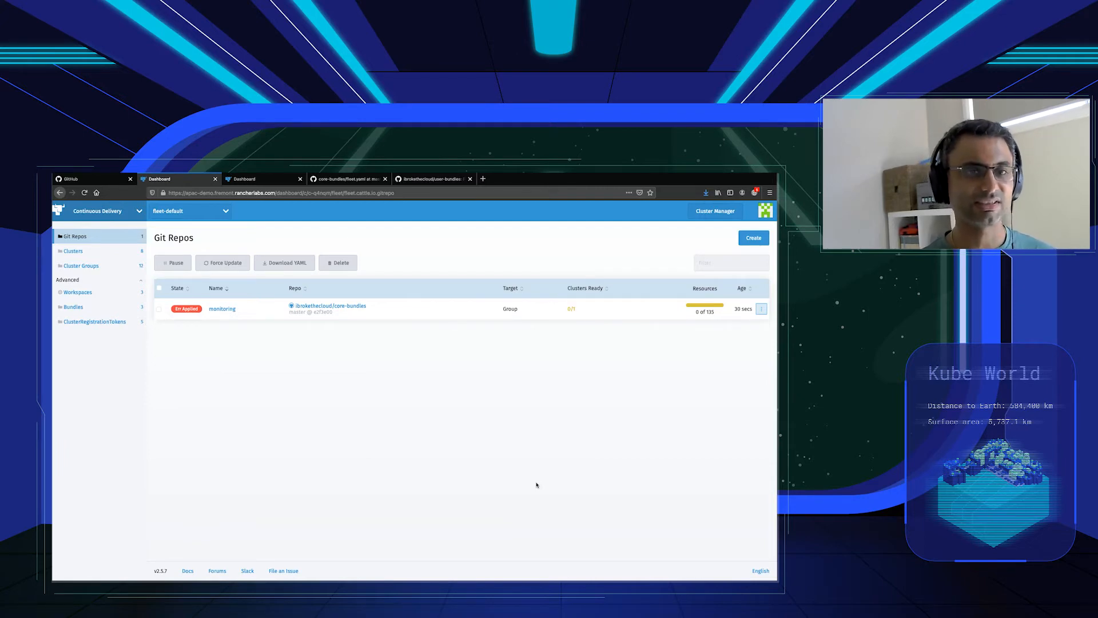
Review the deployment state of the monitoring Git repo's resources and return to the Git repos list.
{"action": "left_click", "coordinate": [223, 310]}
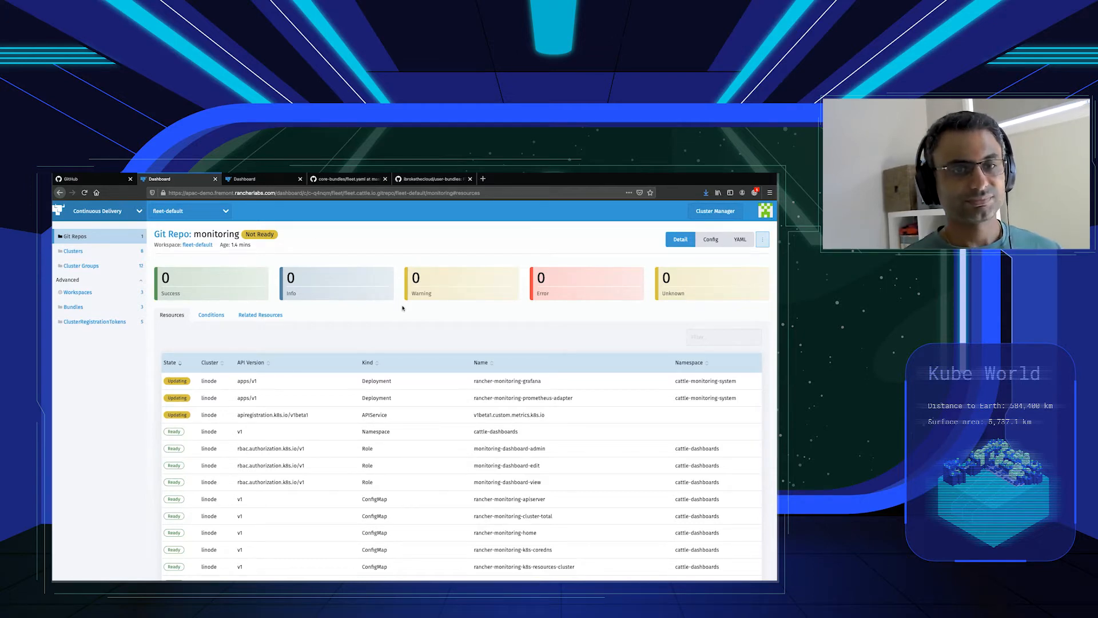
{"action": "left_click", "coordinate": [94, 241]}
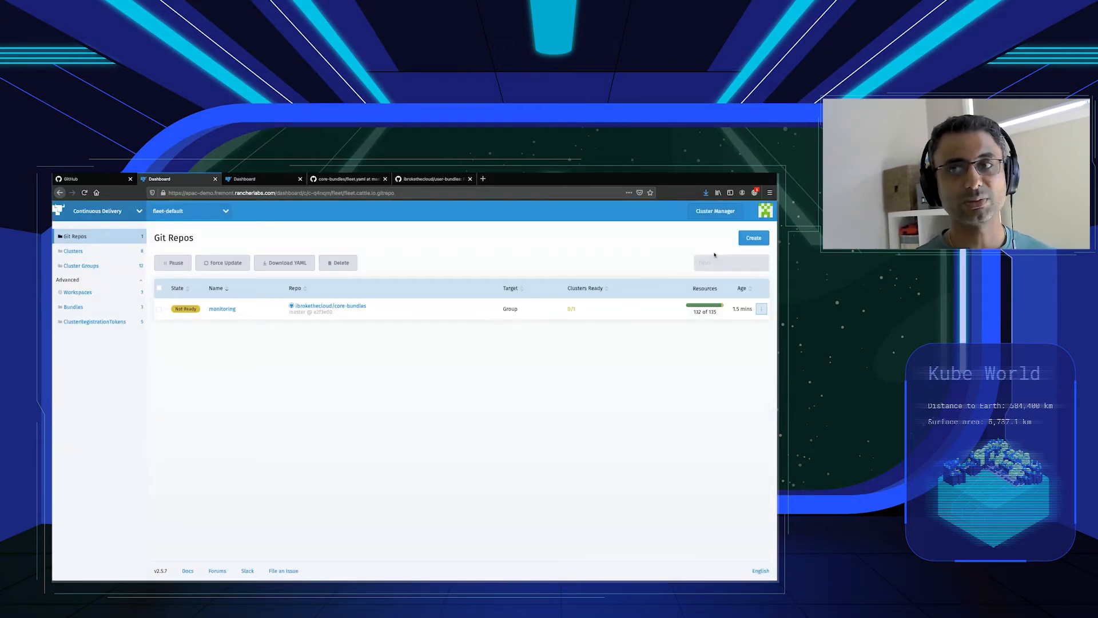
{"action": "left_click", "coordinate": [753, 238]}
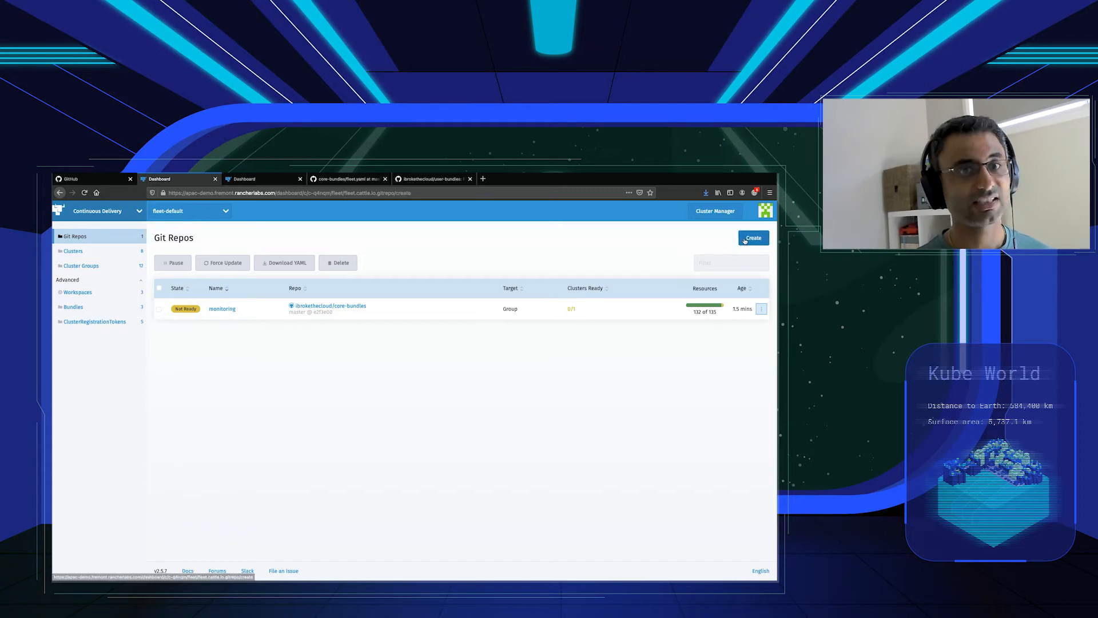
{"action": "type", "text": "logging"}
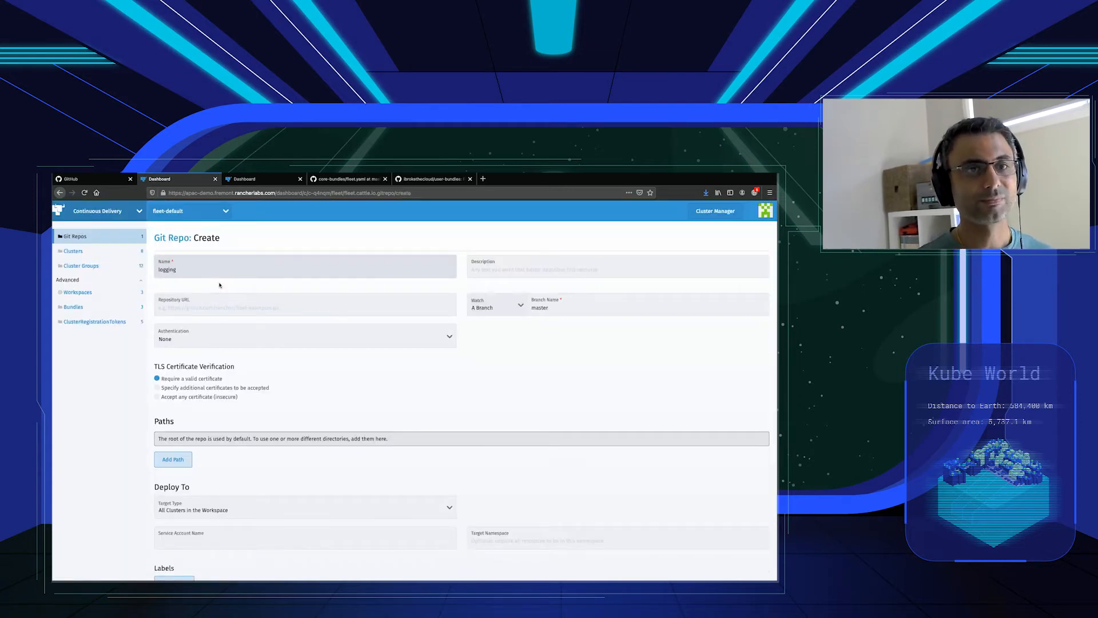
{"action": "left_click", "coordinate": [216, 313]}
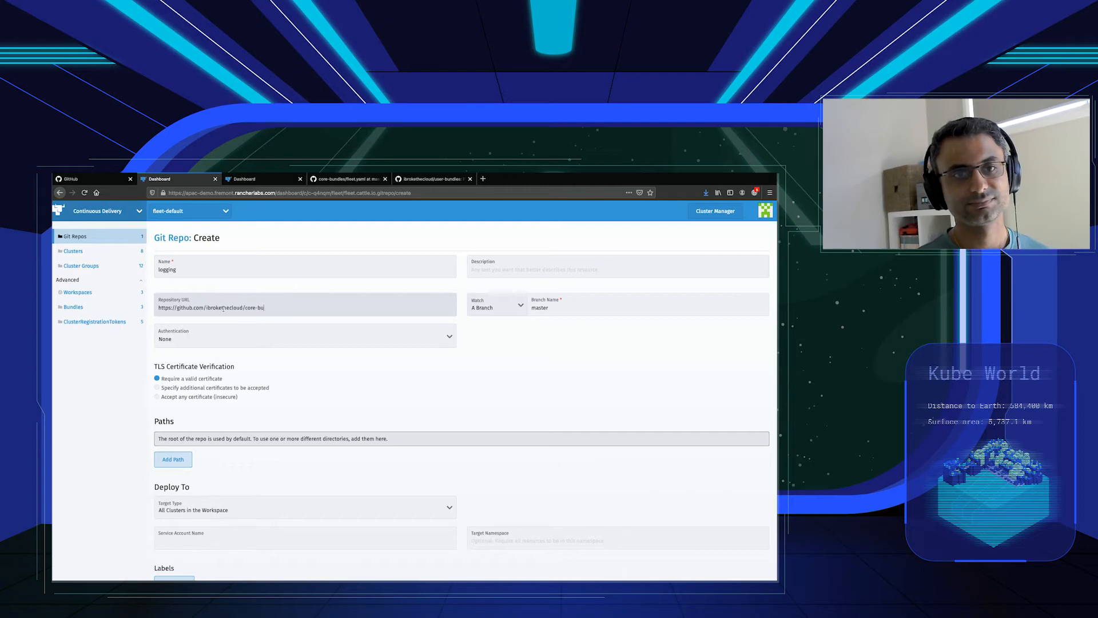
Add the paths logging-crd and logging to the Git repo.
{"action": "left_click", "coordinate": [182, 461]}
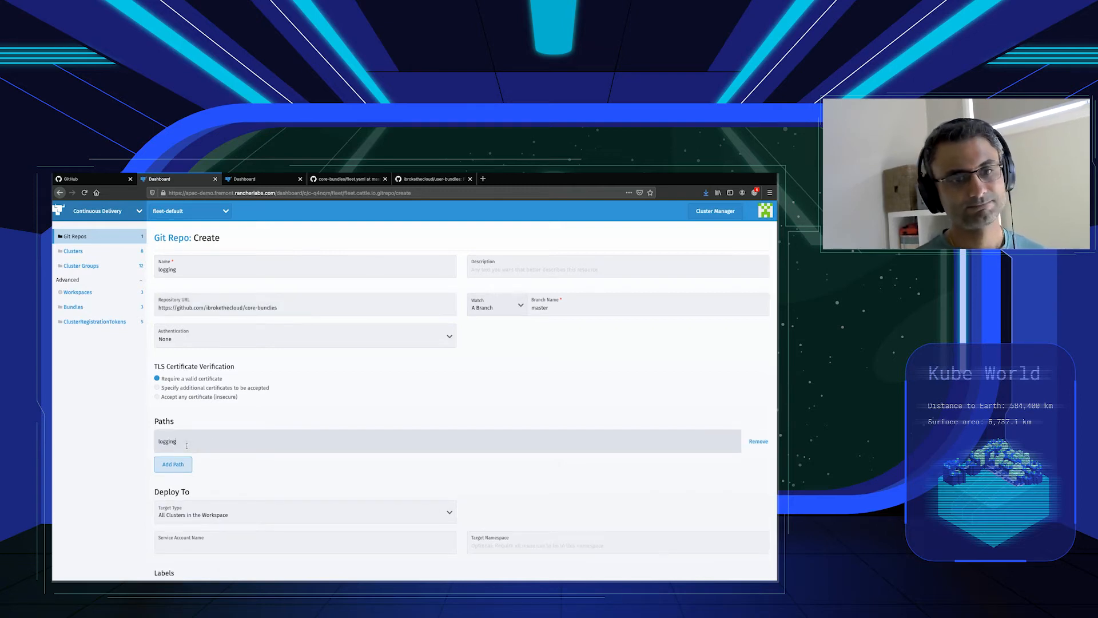
{"action": "left_click", "coordinate": [166, 464]}
{"action": "type", "text": "logging"}
{"action": "left_click", "coordinate": [286, 412]}
Set the deployment target to the logging cluster group and create the Git repo.
{"action": "scroll", "coordinate": [298, 420], "scroll_direction": "down", "scroll_amount": 2}
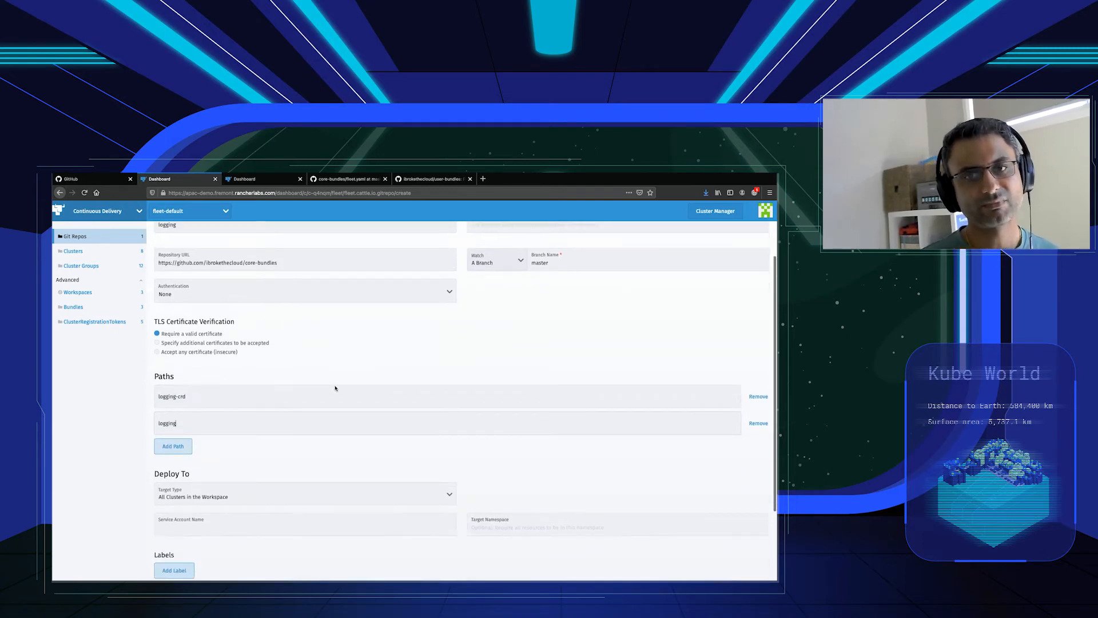
{"action": "scroll", "coordinate": [309, 434], "scroll_direction": "down", "scroll_amount": 1}
{"action": "left_click", "coordinate": [309, 432]}
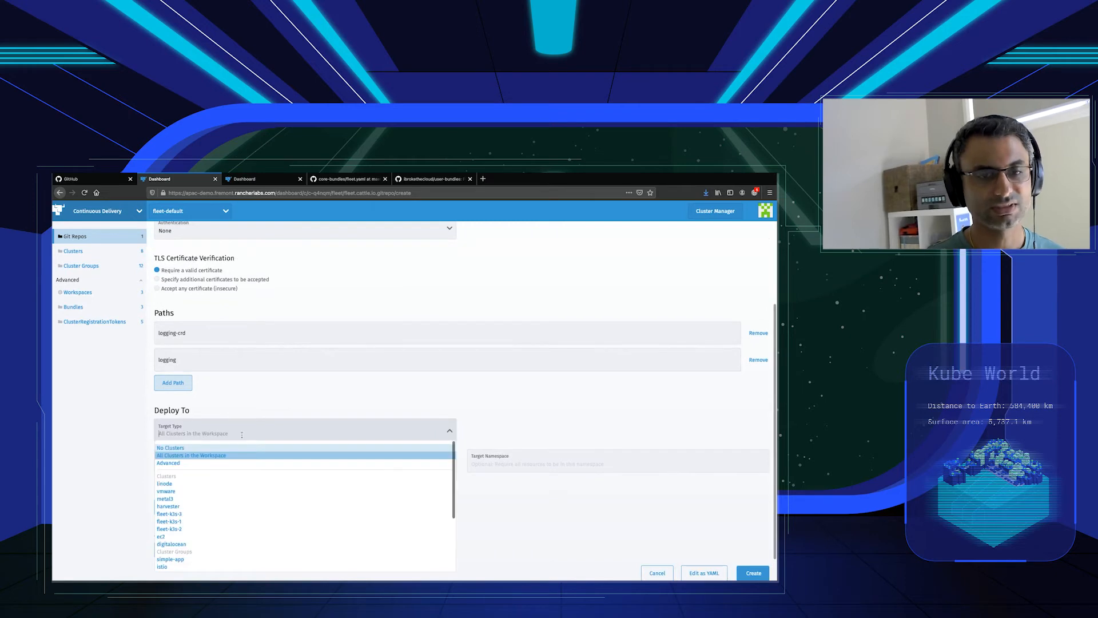
{"action": "scroll", "coordinate": [261, 503], "scroll_direction": "down", "scroll_amount": 3}
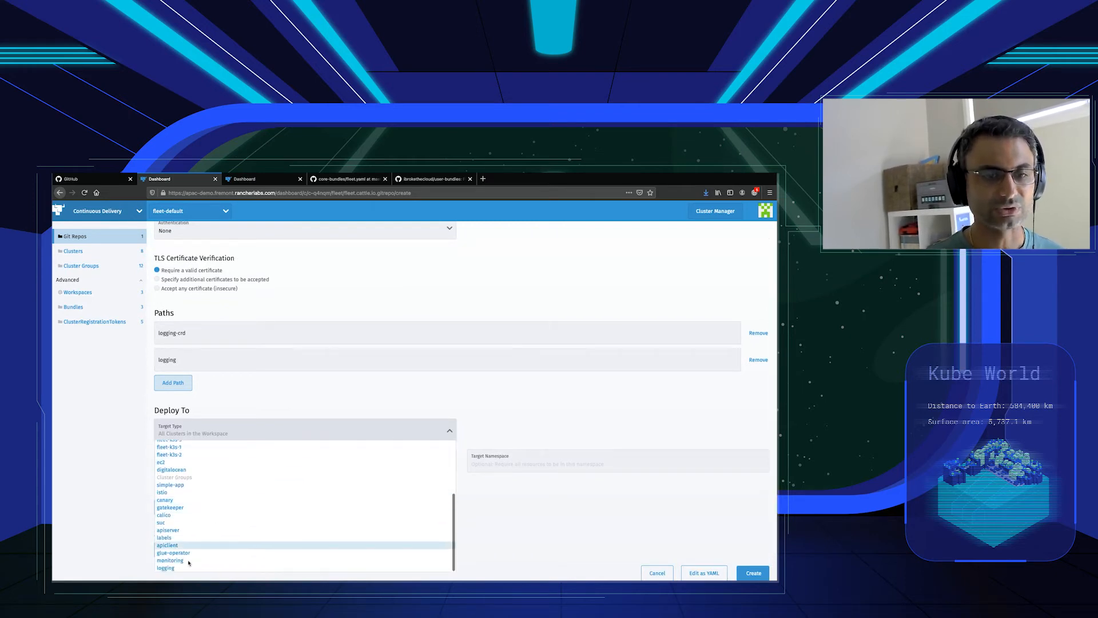
{"action": "left_click", "coordinate": [189, 569]}
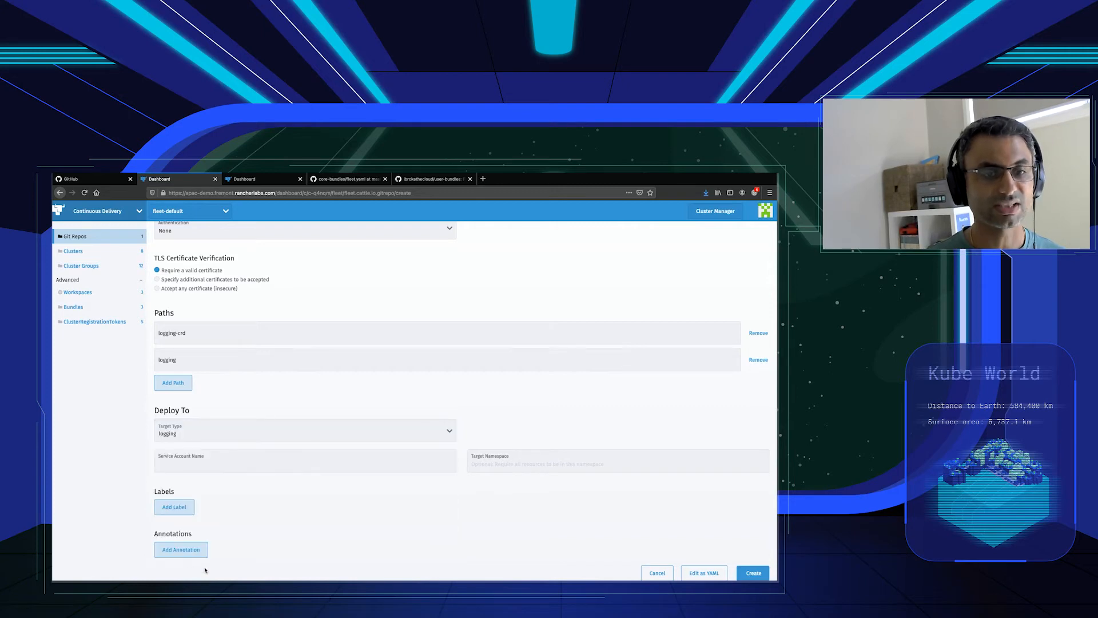
{"action": "left_click", "coordinate": [739, 574]}
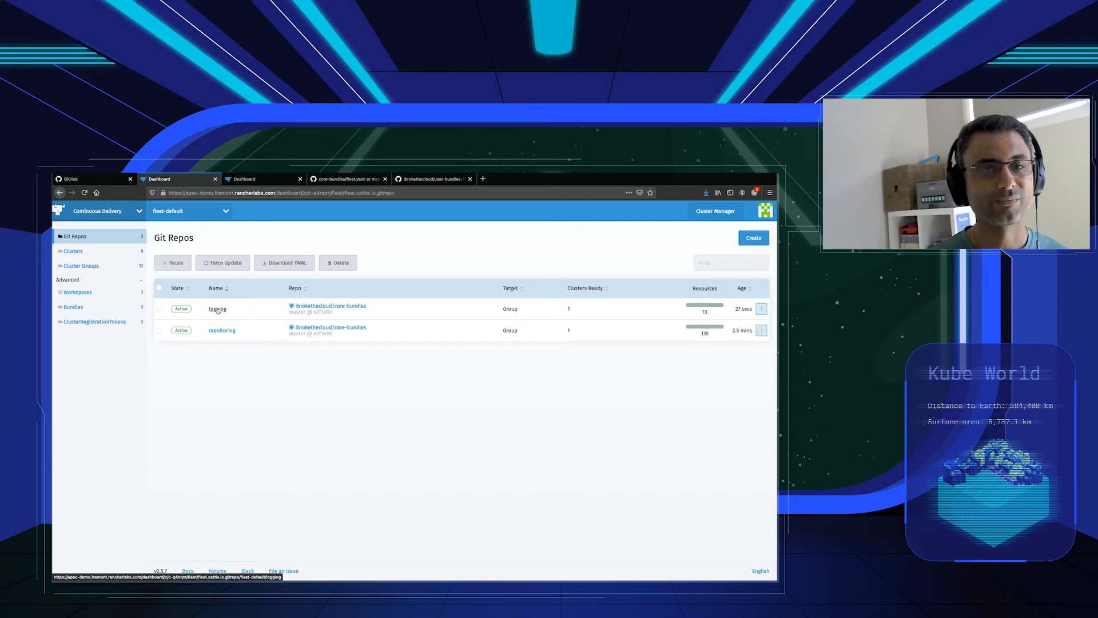
In the second Rancher dashboard, open Cluster Explorer for the linode cluster and check its available cluster applications for logging and monitoring.
{"action": "left_click", "coordinate": [254, 180]}
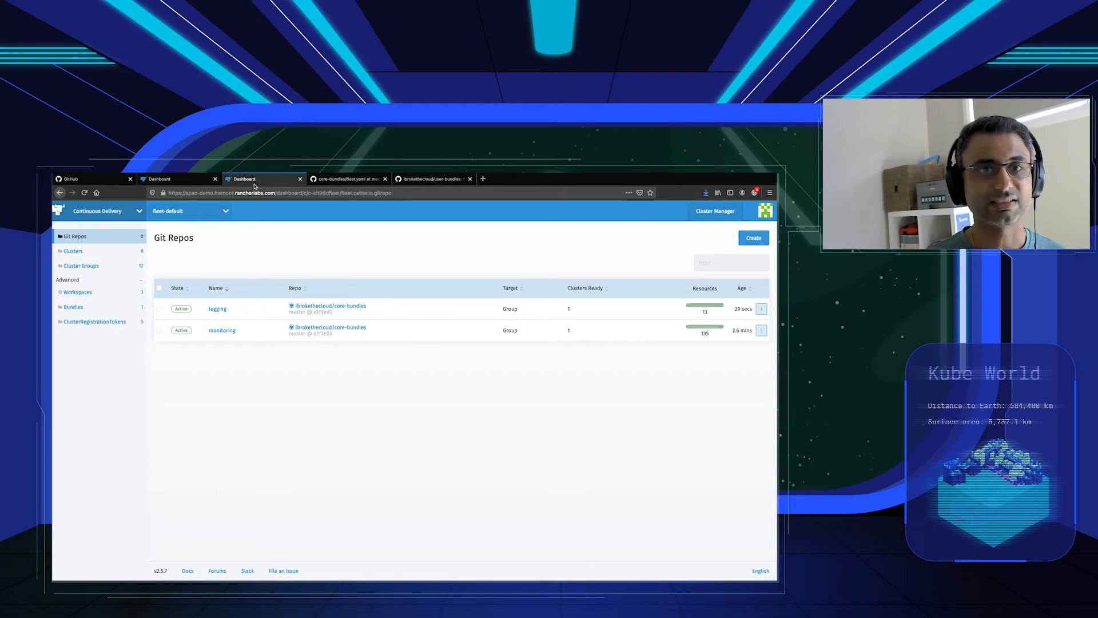
{"action": "left_click", "coordinate": [98, 210]}
{"action": "left_click", "coordinate": [87, 241]}
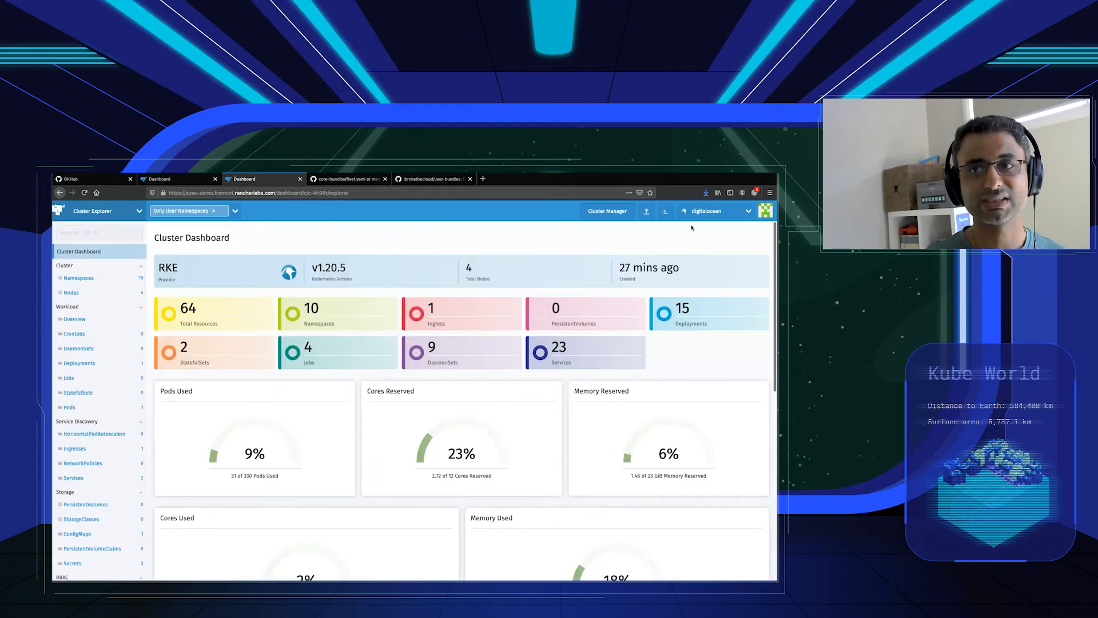
{"action": "left_click", "coordinate": [707, 211]}
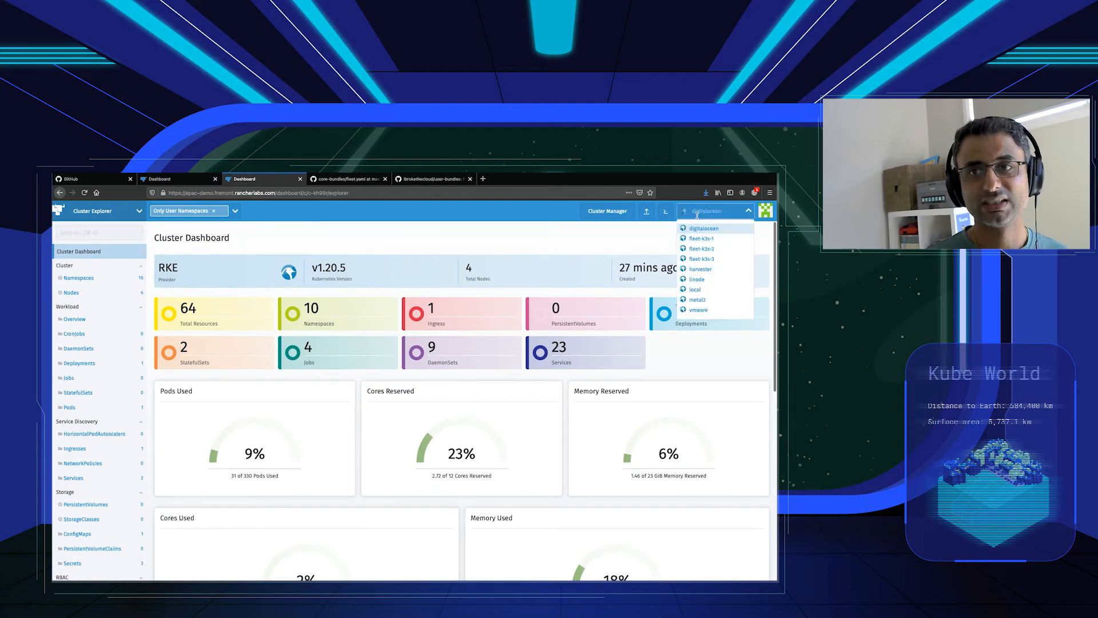
{"action": "left_click", "coordinate": [698, 280]}
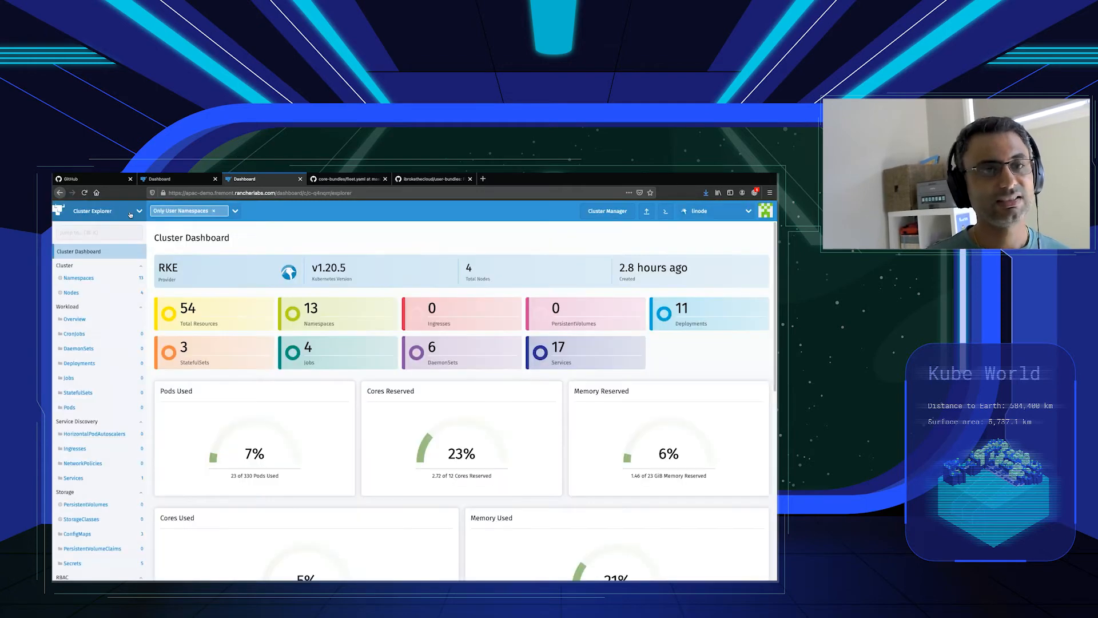
{"action": "left_click", "coordinate": [129, 213]}
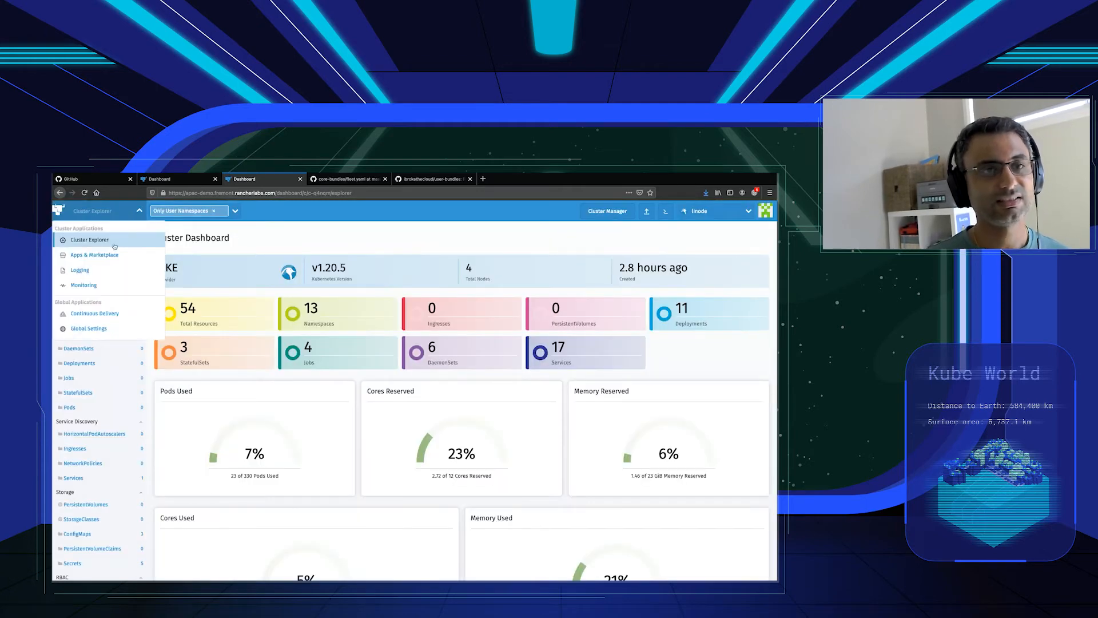
{"action": "left_click", "coordinate": [272, 247]}
{"action": "left_click", "coordinate": [185, 179]}
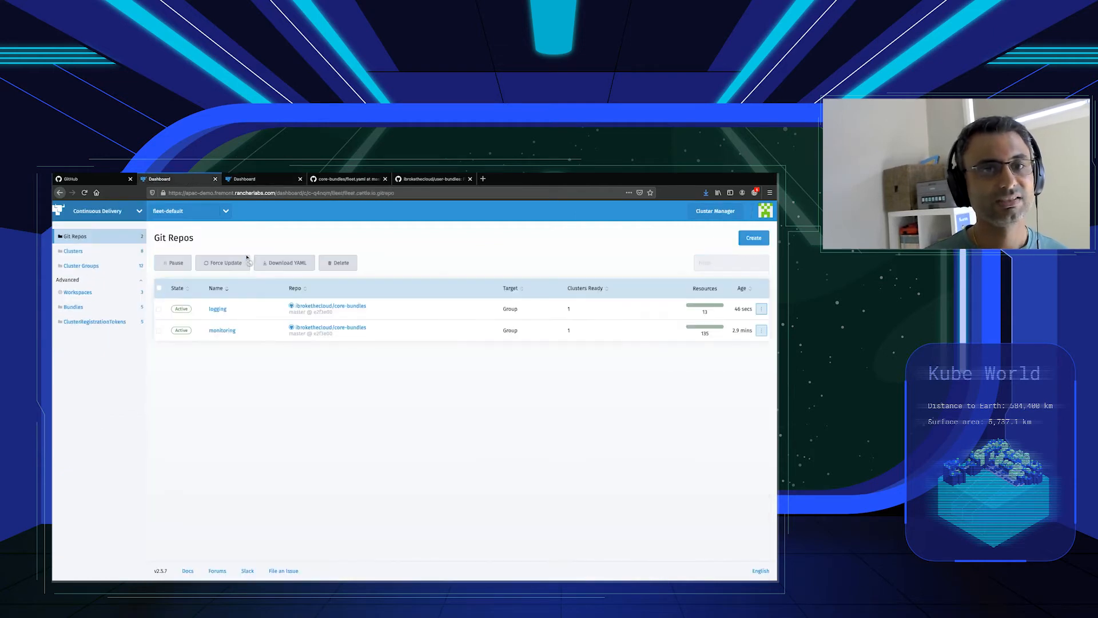
{"action": "left_click", "coordinate": [751, 241]}
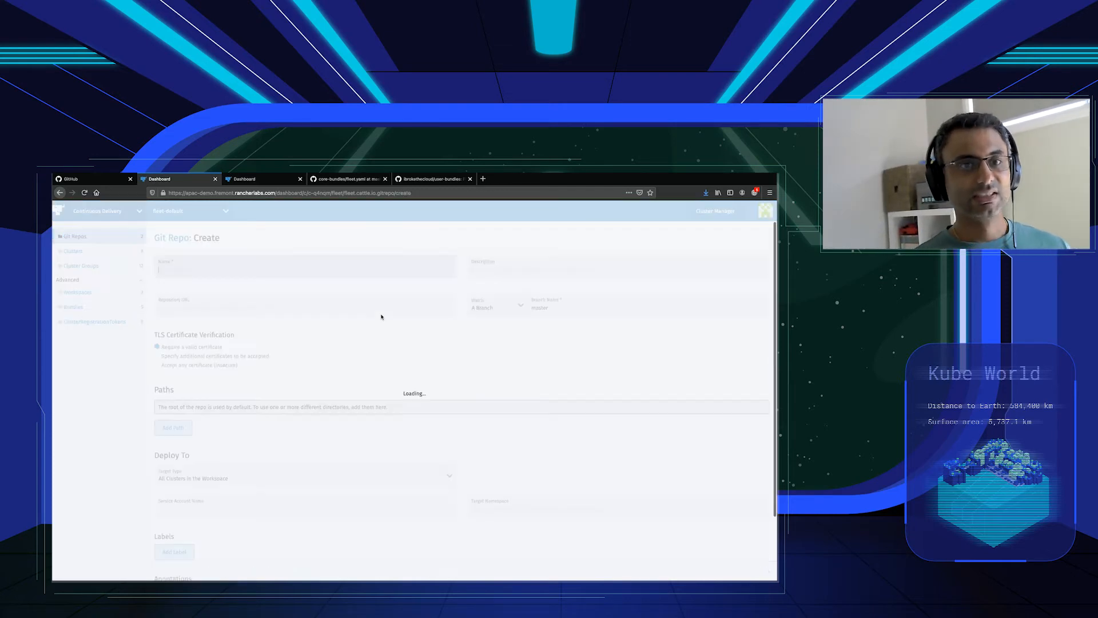
{"action": "type", "text": "loki"}
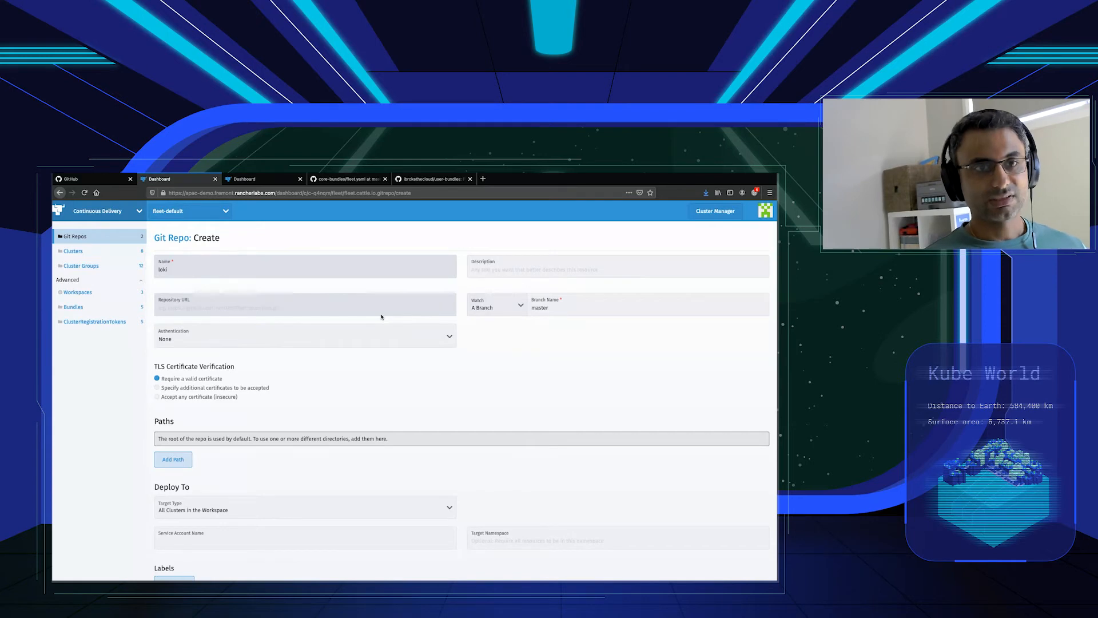
{"action": "left_click", "coordinate": [289, 311]}
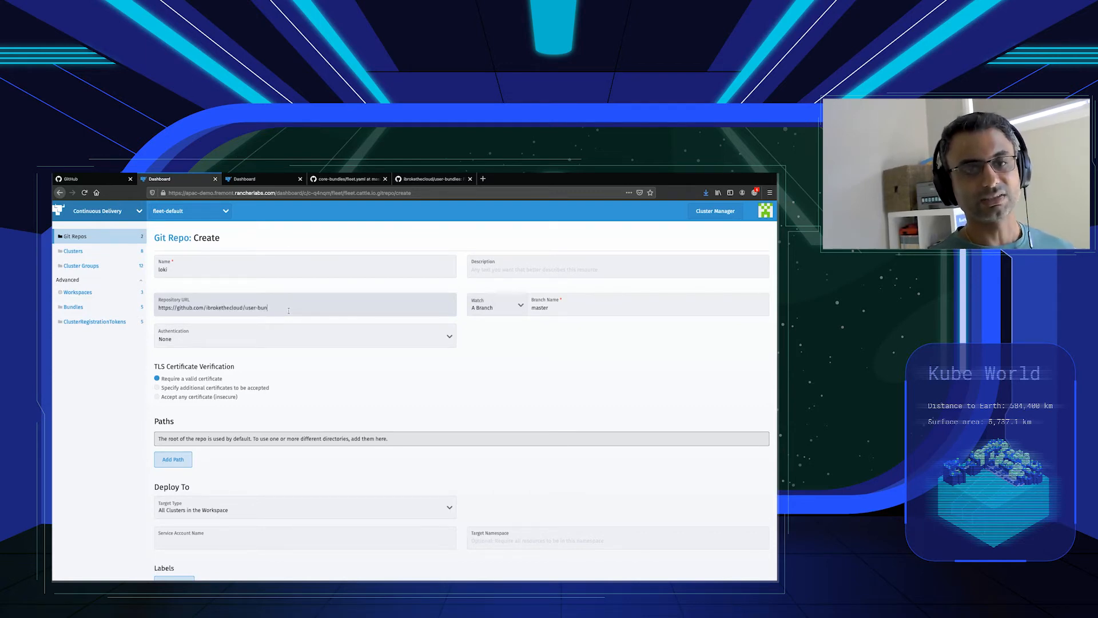
On GitHub, examine fleet.yaml in the loki folder of the user-bundles repository.
{"action": "left_click", "coordinate": [432, 179]}
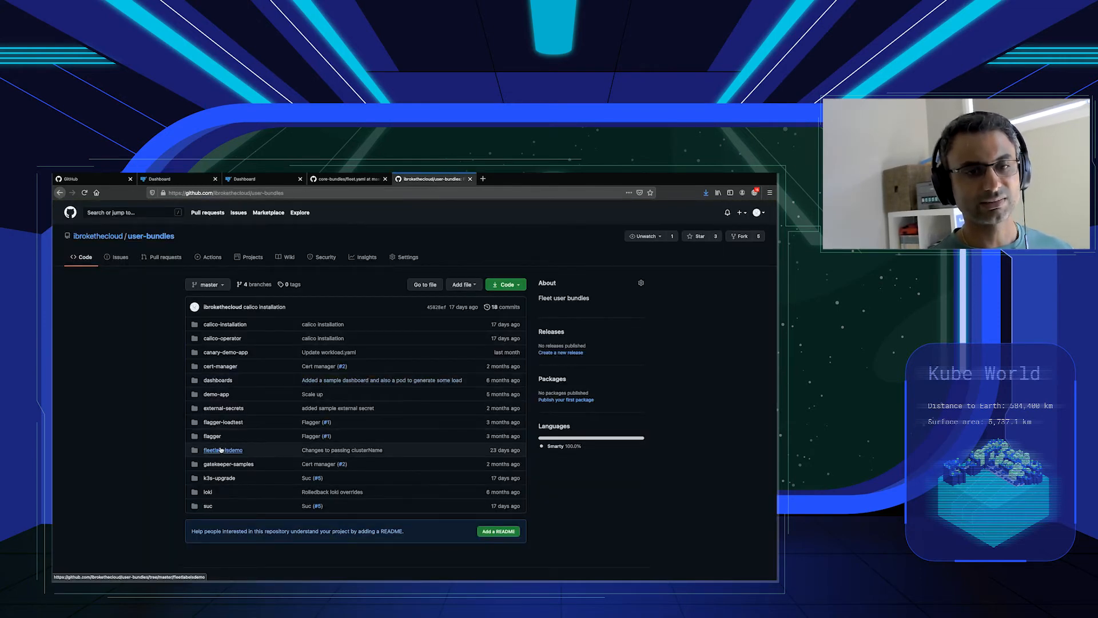
{"action": "left_click", "coordinate": [208, 492]}
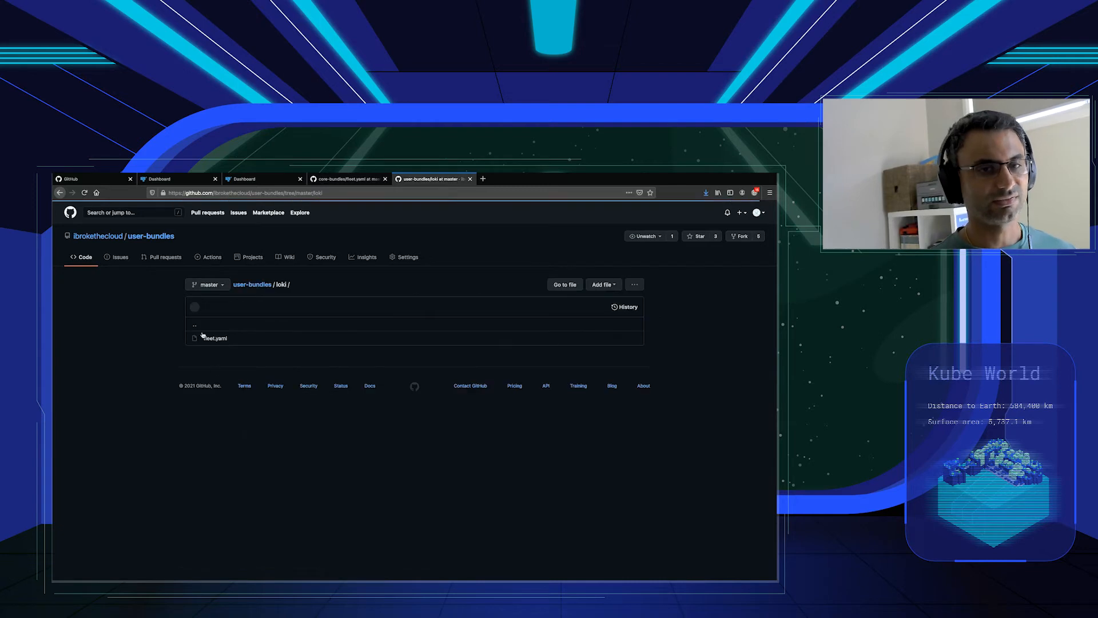
{"action": "left_click", "coordinate": [208, 337]}
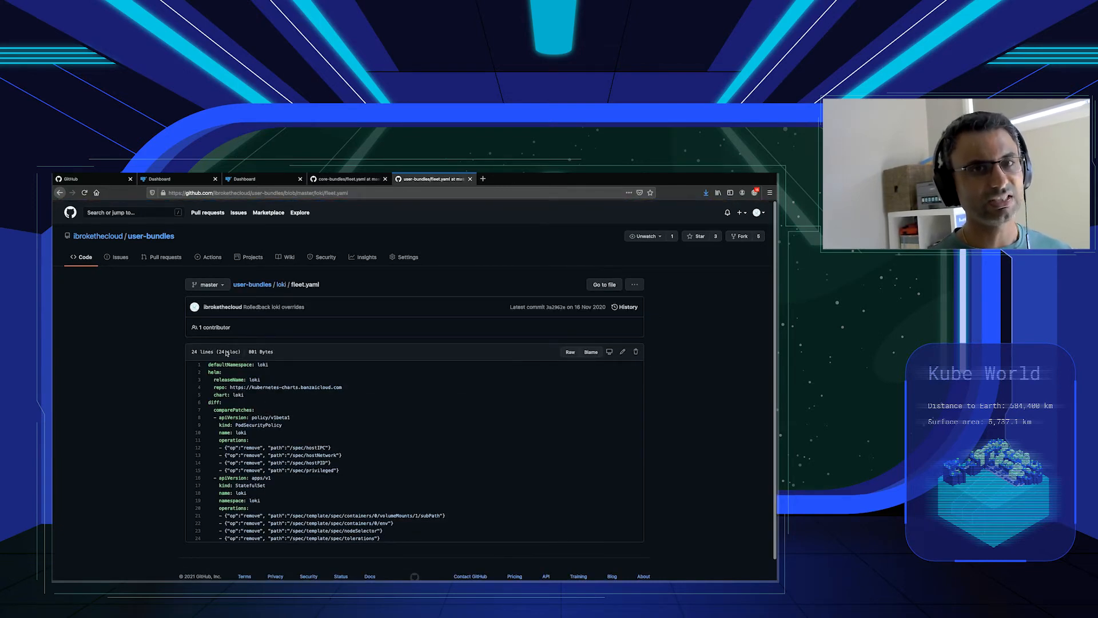
Return to the loki Git repo form in Rancher and add the path loki.
{"action": "left_click", "coordinate": [185, 184]}
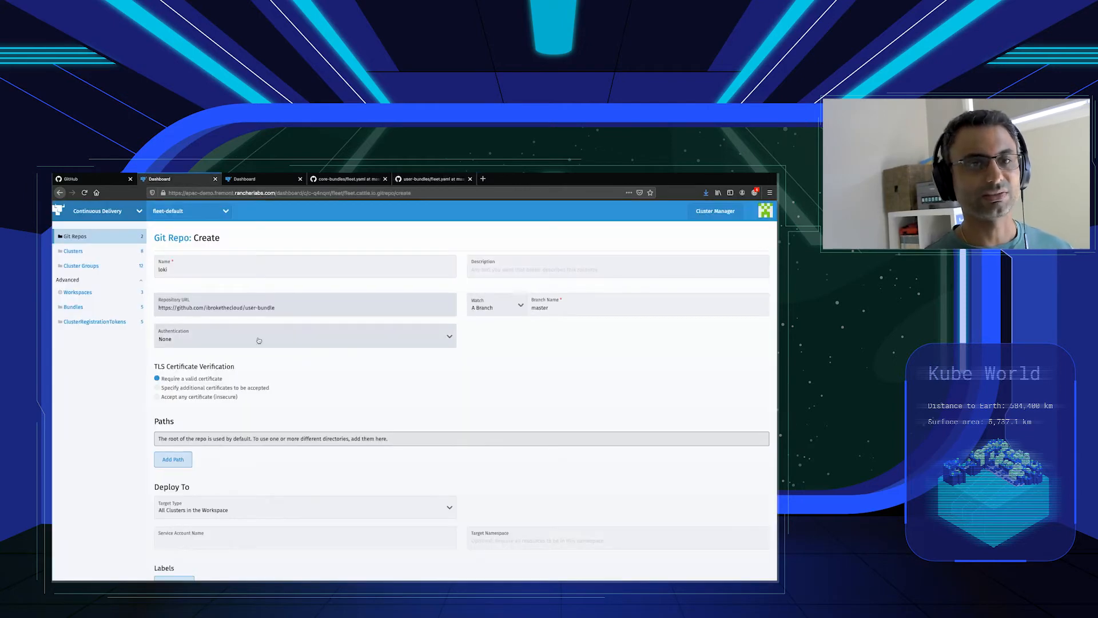
{"action": "scroll", "coordinate": [231, 414], "scroll_direction": "down", "scroll_amount": 1}
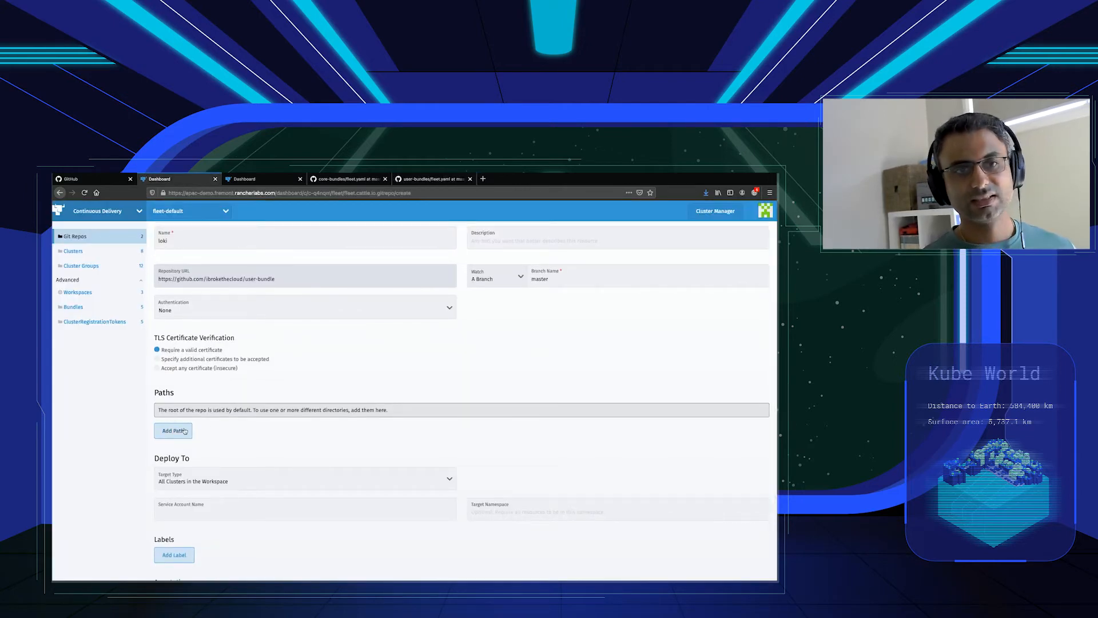
{"action": "left_click", "coordinate": [184, 431]}
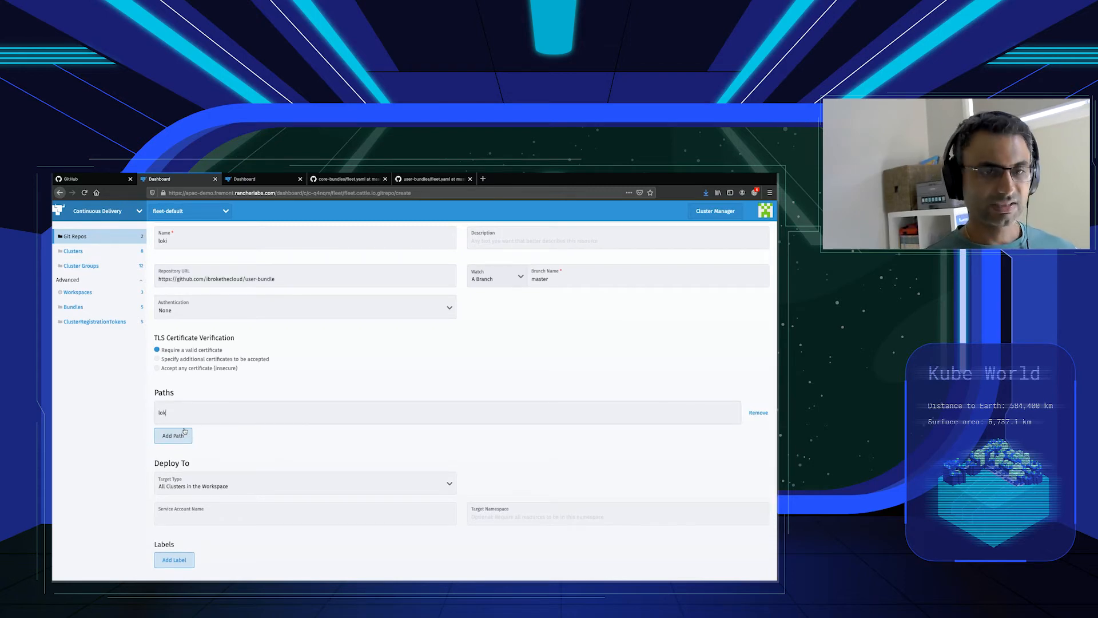
Target the logging cluster group and create the loki Git repo.
{"action": "scroll", "coordinate": [343, 452], "scroll_direction": "down", "scroll_amount": 2}
{"action": "left_click", "coordinate": [277, 430]}
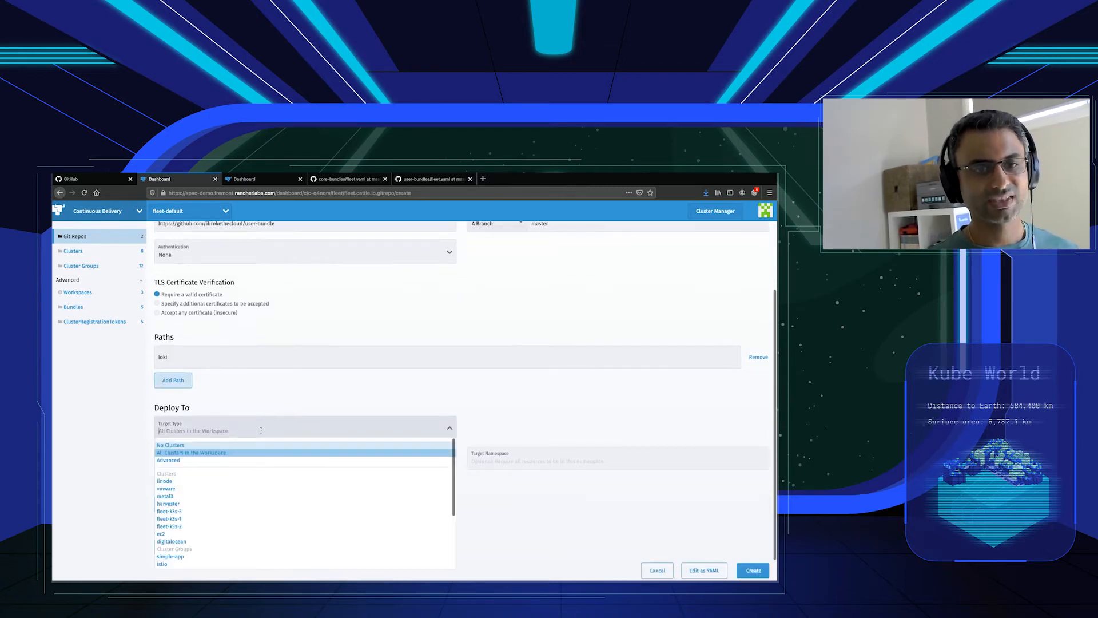
{"action": "scroll", "coordinate": [250, 484], "scroll_direction": "down", "scroll_amount": 3}
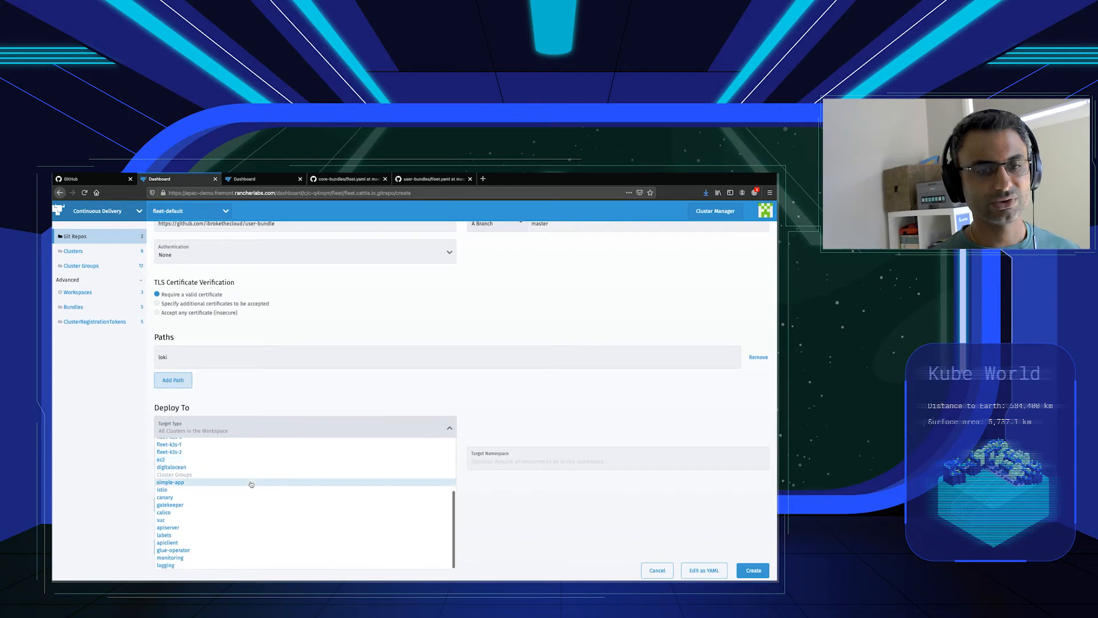
{"action": "left_click", "coordinate": [180, 566]}
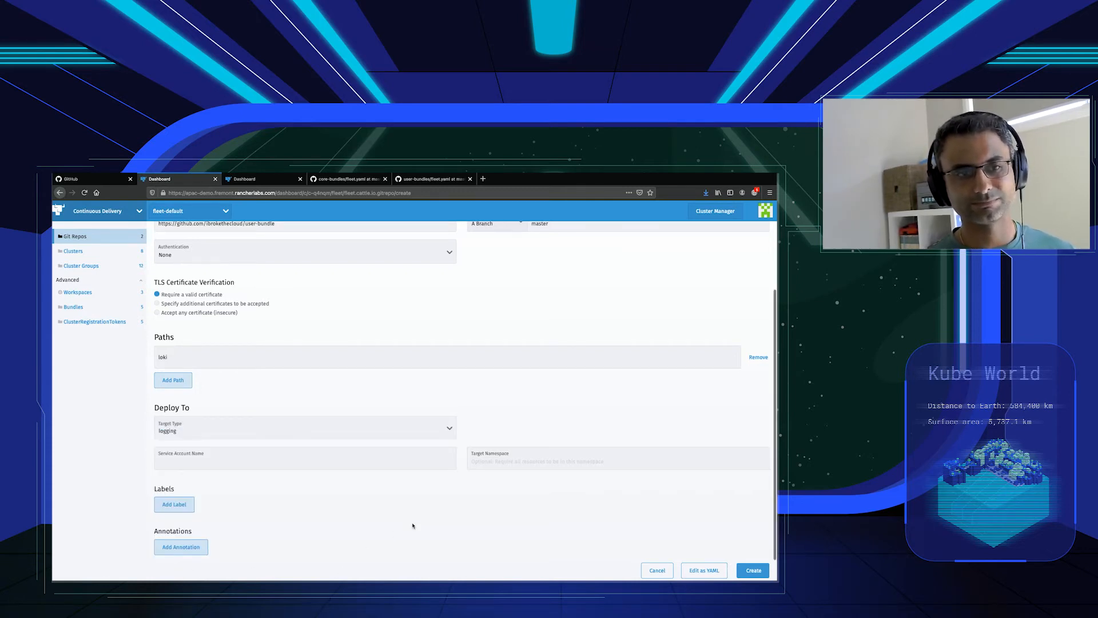
{"action": "left_click", "coordinate": [751, 571]}
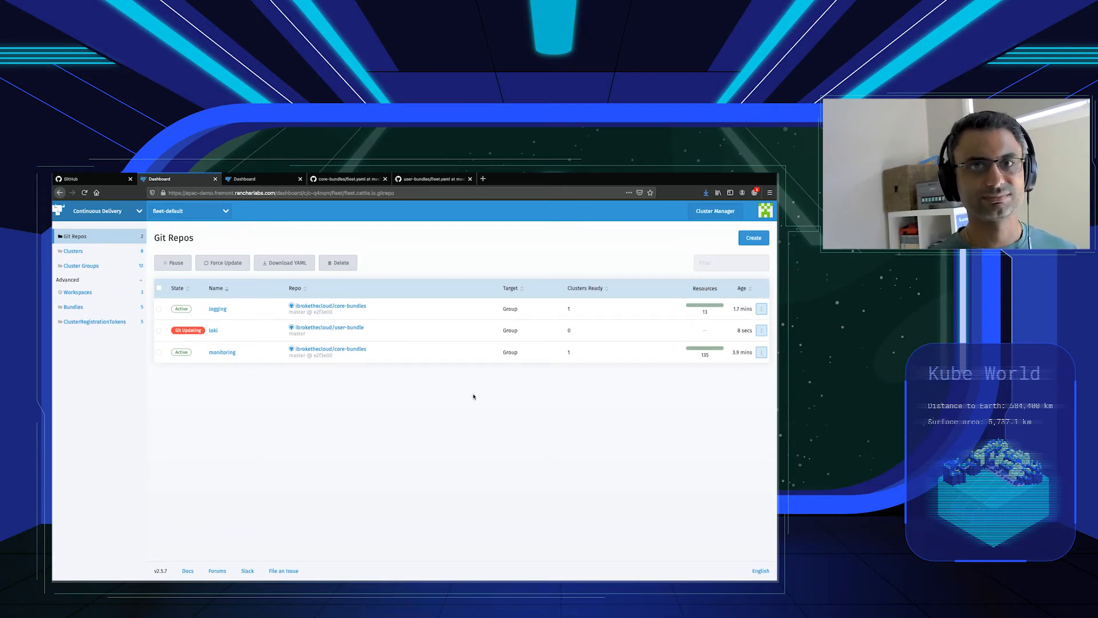
Inspect the status details of the loki Git repo and return to the Git repos list.
{"action": "left_click", "coordinate": [216, 332]}
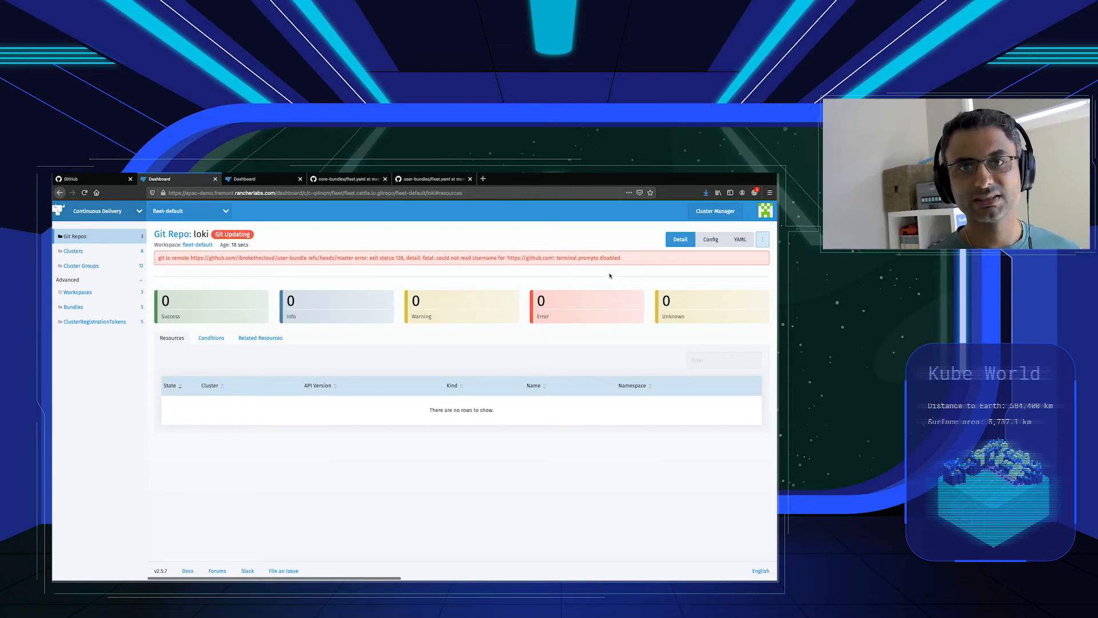
{"action": "left_click", "coordinate": [763, 239]}
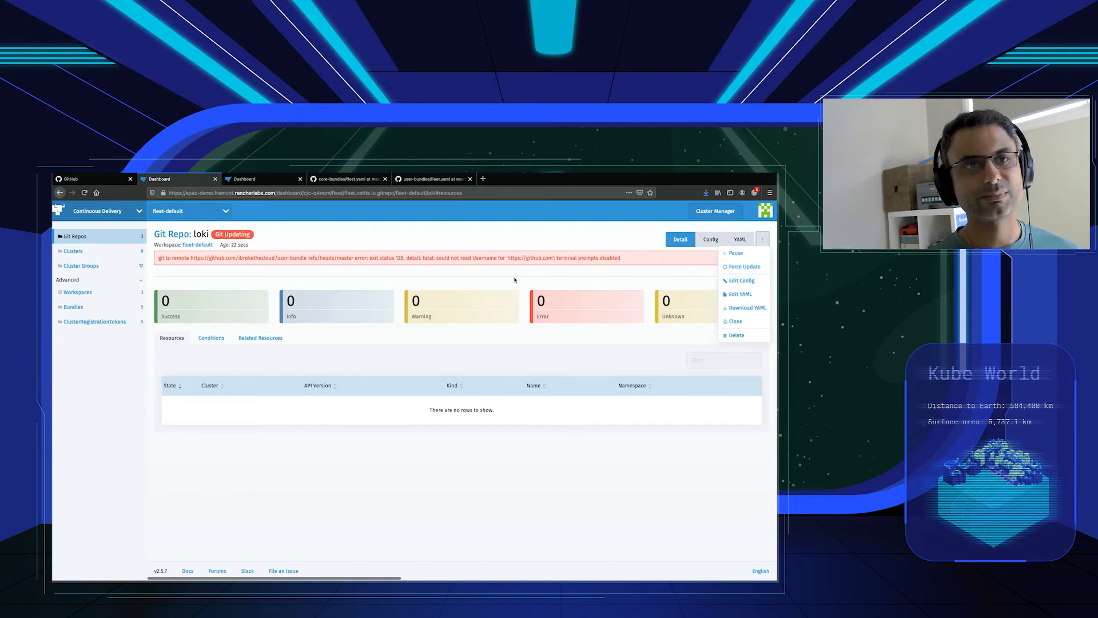
{"action": "left_click", "coordinate": [91, 239]}
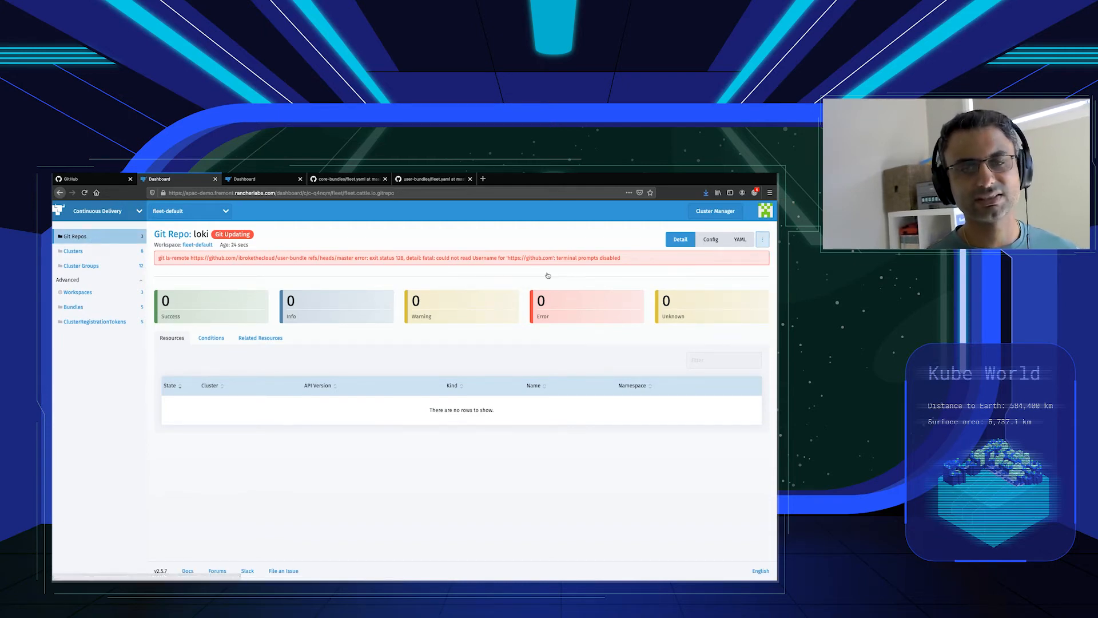
Delete the loki Git repo that points to the user-bundle URL.
{"action": "left_click", "coordinate": [761, 330]}
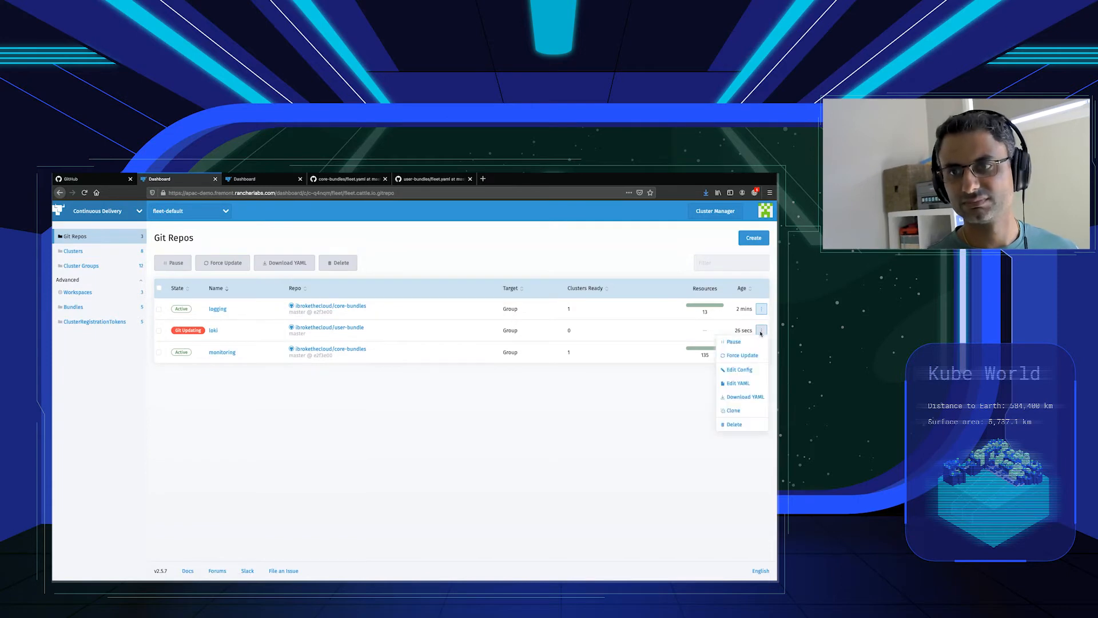
{"action": "left_click", "coordinate": [730, 425]}
{"action": "left_click", "coordinate": [438, 414]}
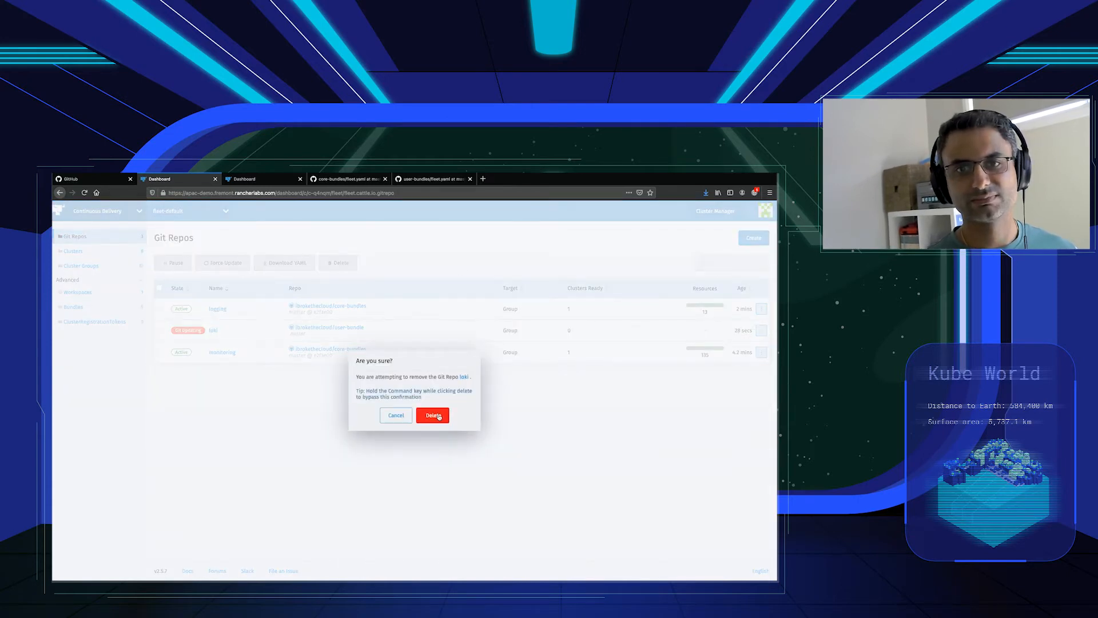
{"action": "left_click", "coordinate": [750, 243]}
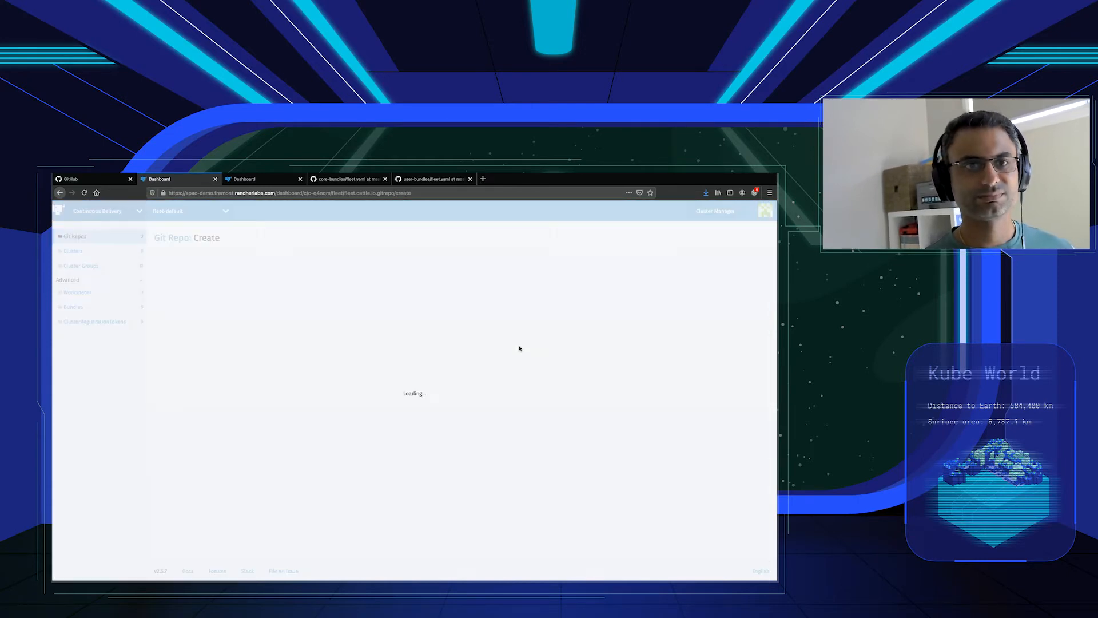
{"action": "type", "text": "loki"}
{"action": "key", "text": "Tab"}
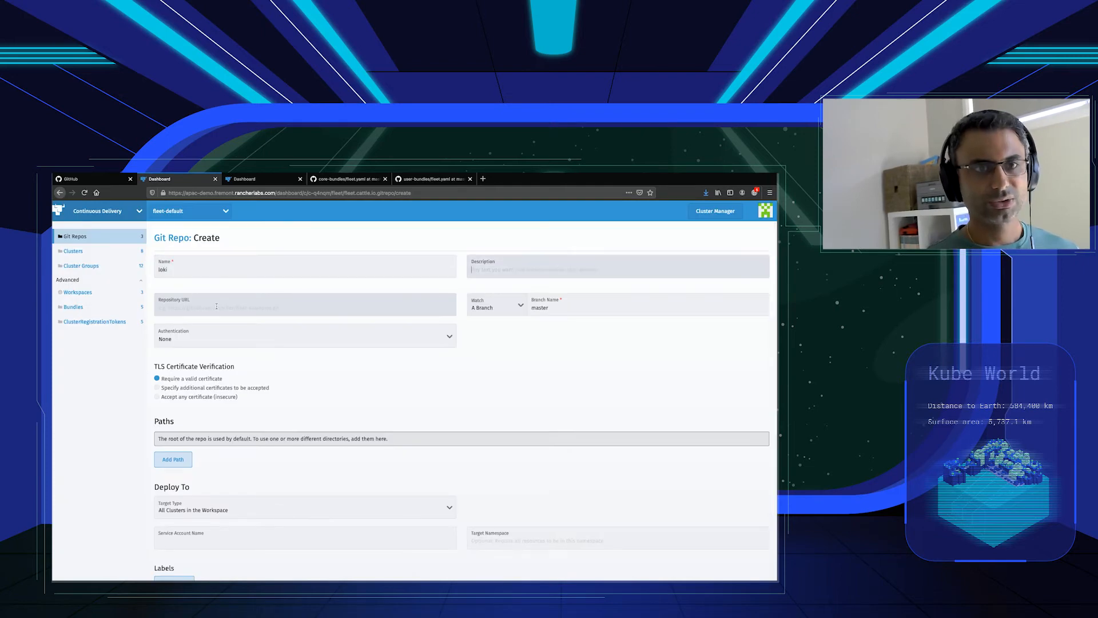
{"action": "left_click", "coordinate": [216, 307]}
{"action": "type", "text": "https://github.coim"}
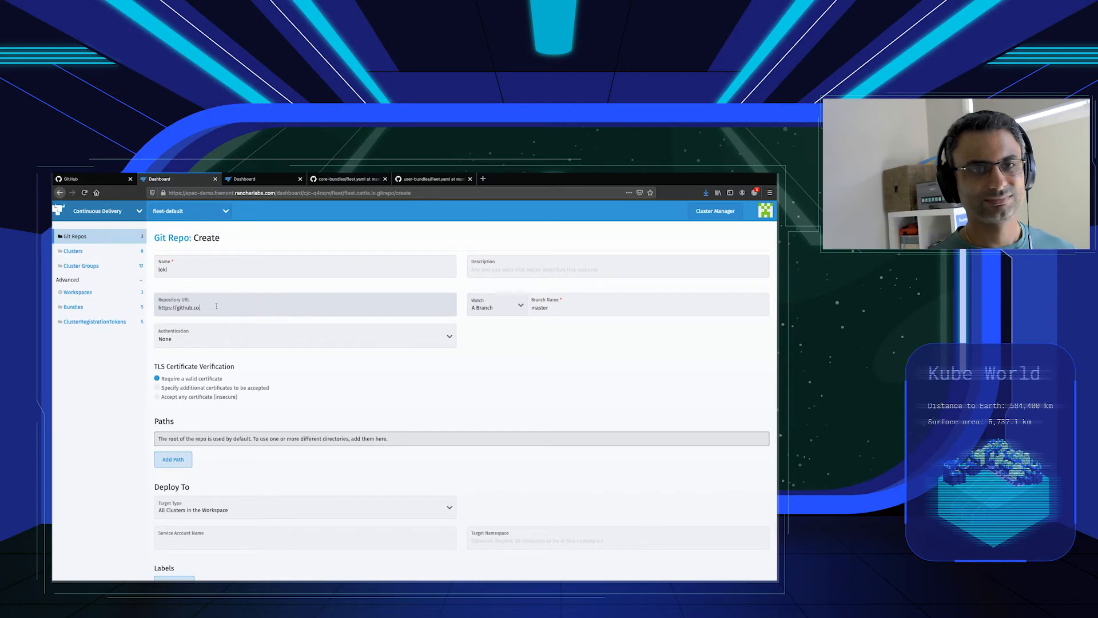
{"action": "key", "text": "BackSpace"}
{"action": "type", "text": "om/ibro"}
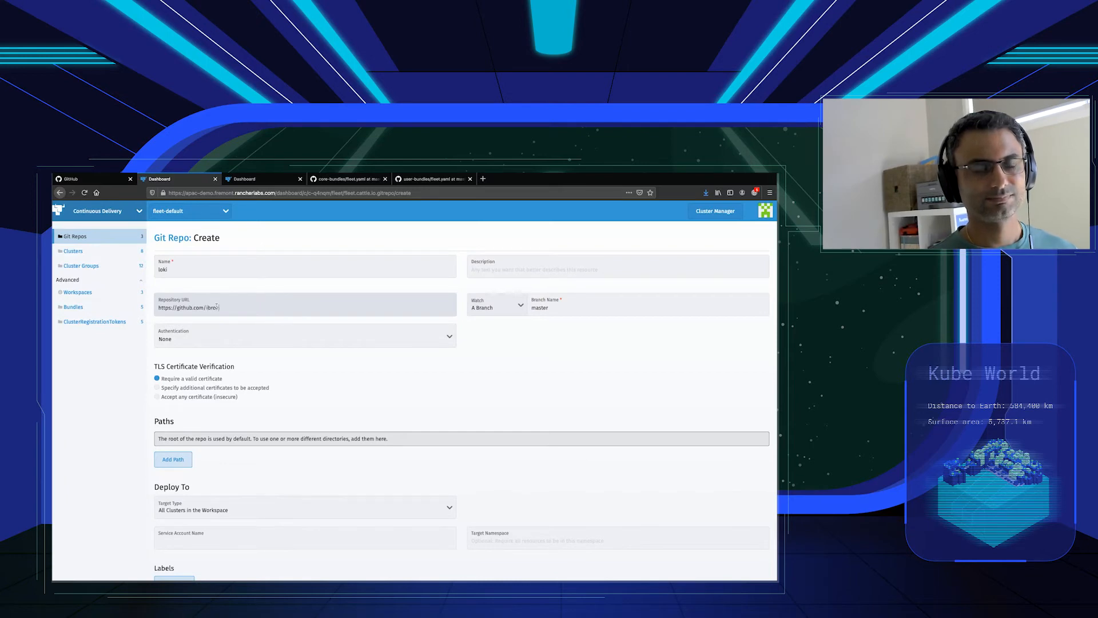
{"action": "type", "text": "kethecloud/user-bundles"}
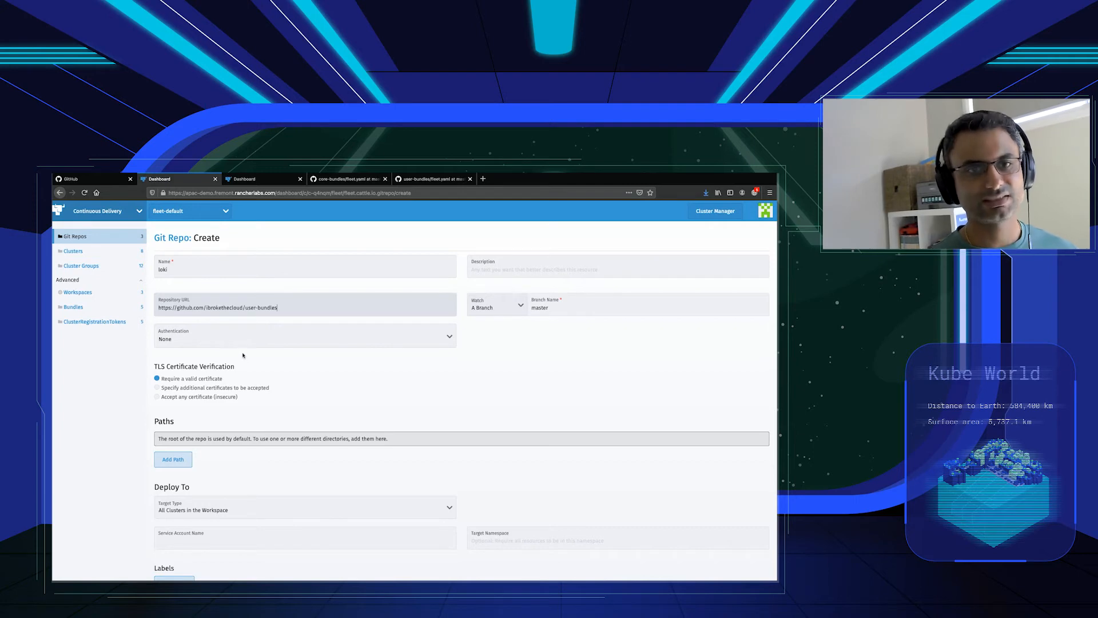
Add the path loki, target the logging cluster group and create the Git repo.
{"action": "scroll", "coordinate": [245, 358], "scroll_direction": "down", "scroll_amount": 2}
{"action": "left_click", "coordinate": [173, 406]}
{"action": "type", "text": "loki"}
{"action": "scroll", "coordinate": [175, 409], "scroll_direction": "down", "scroll_amount": 2}
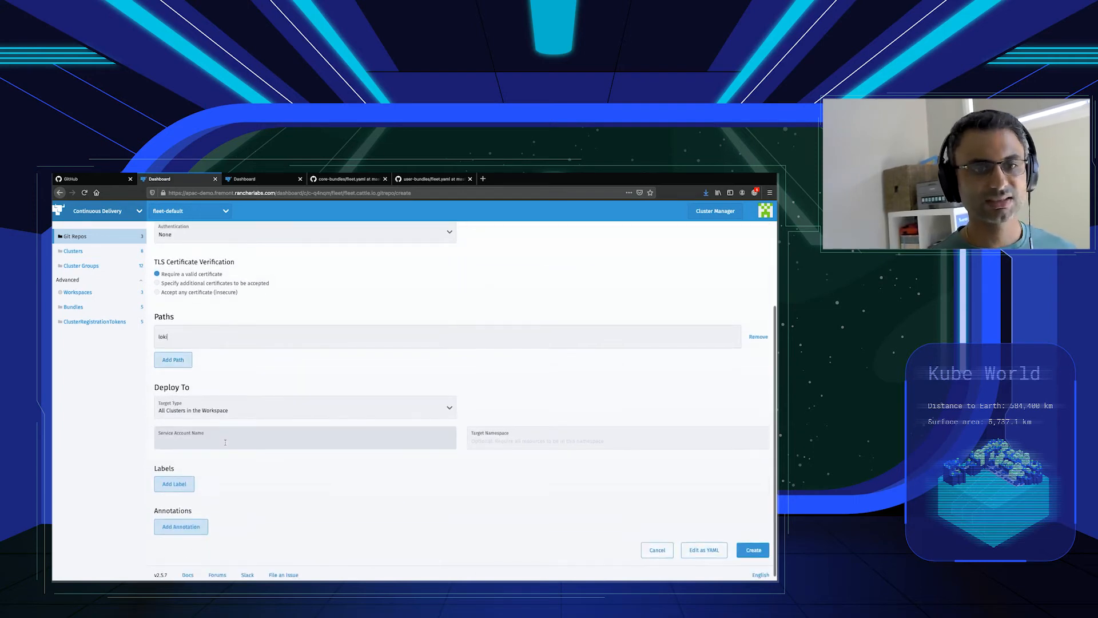
{"action": "left_click", "coordinate": [223, 407]}
{"action": "scroll", "coordinate": [196, 532], "scroll_direction": "down", "scroll_amount": 3}
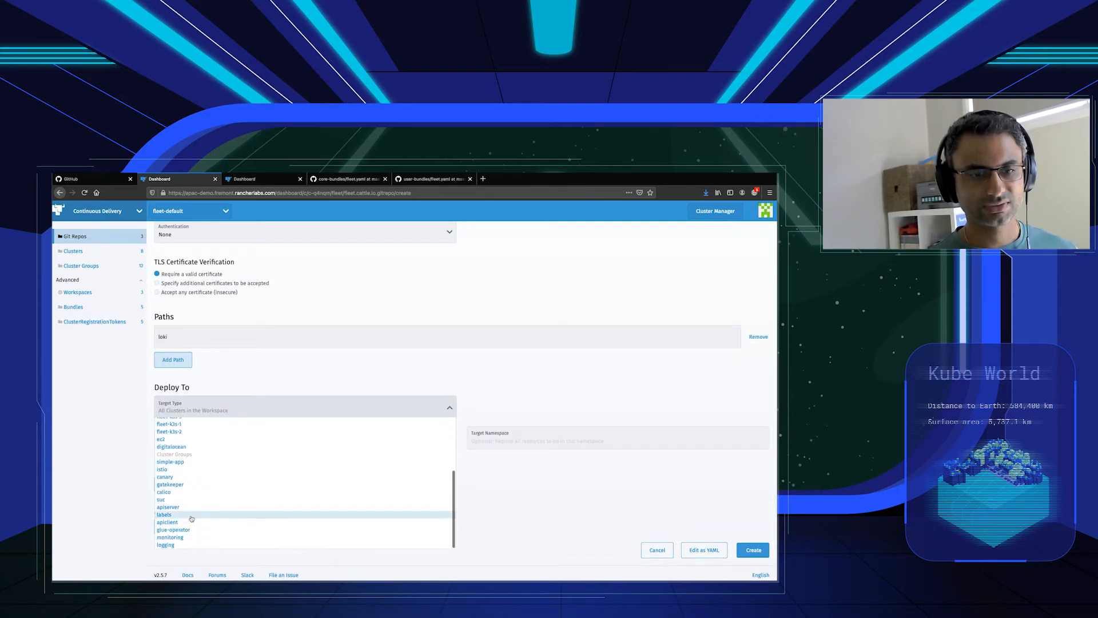
{"action": "left_click", "coordinate": [184, 545]}
{"action": "left_click", "coordinate": [750, 548]}
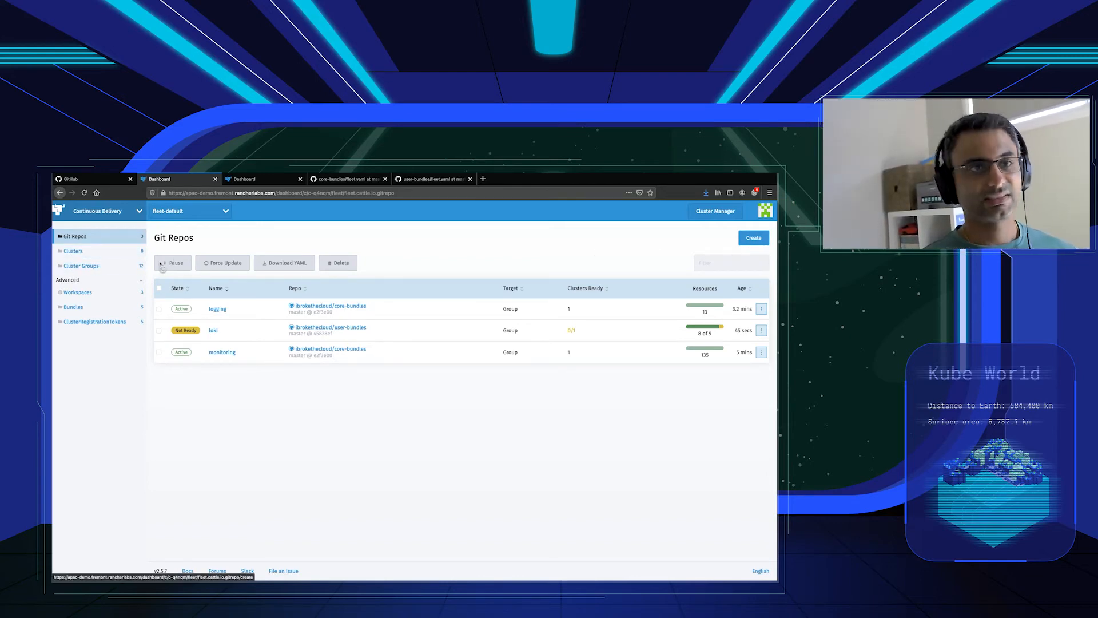
Inspect the apiserver cluster group's member clusters and return to the Git repos list.
{"action": "left_click", "coordinate": [97, 267]}
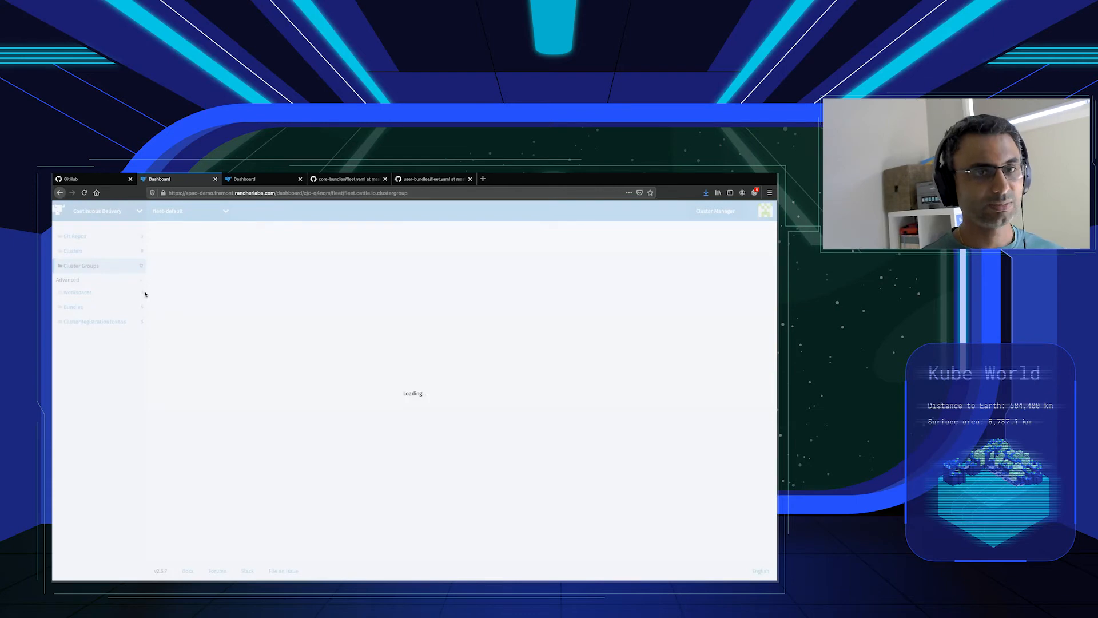
{"action": "left_click", "coordinate": [221, 333]}
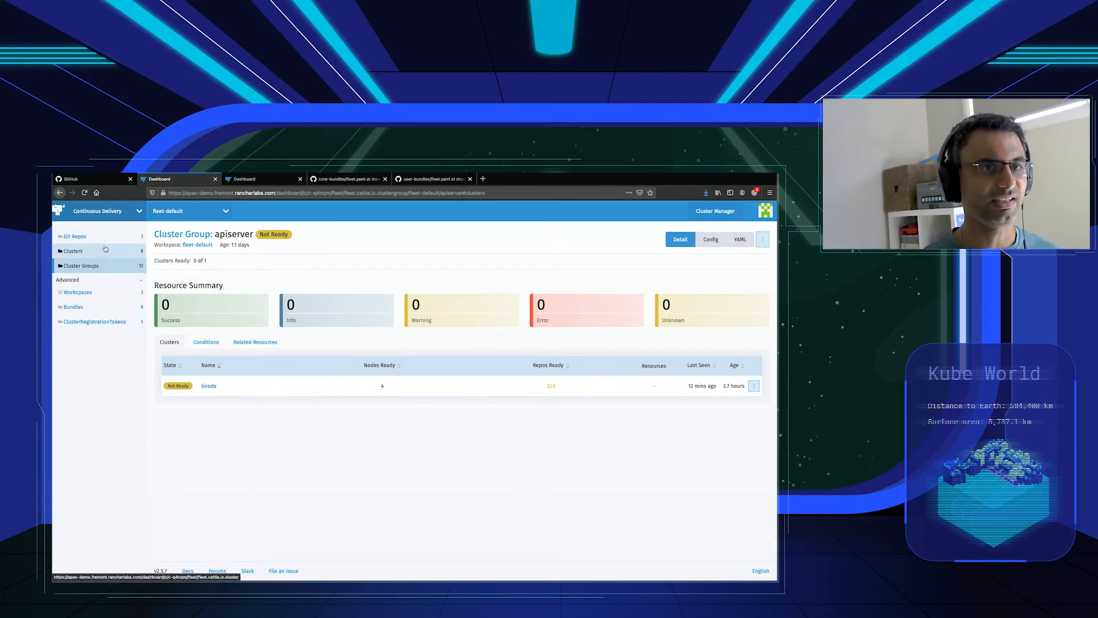
{"action": "left_click", "coordinate": [75, 236]}
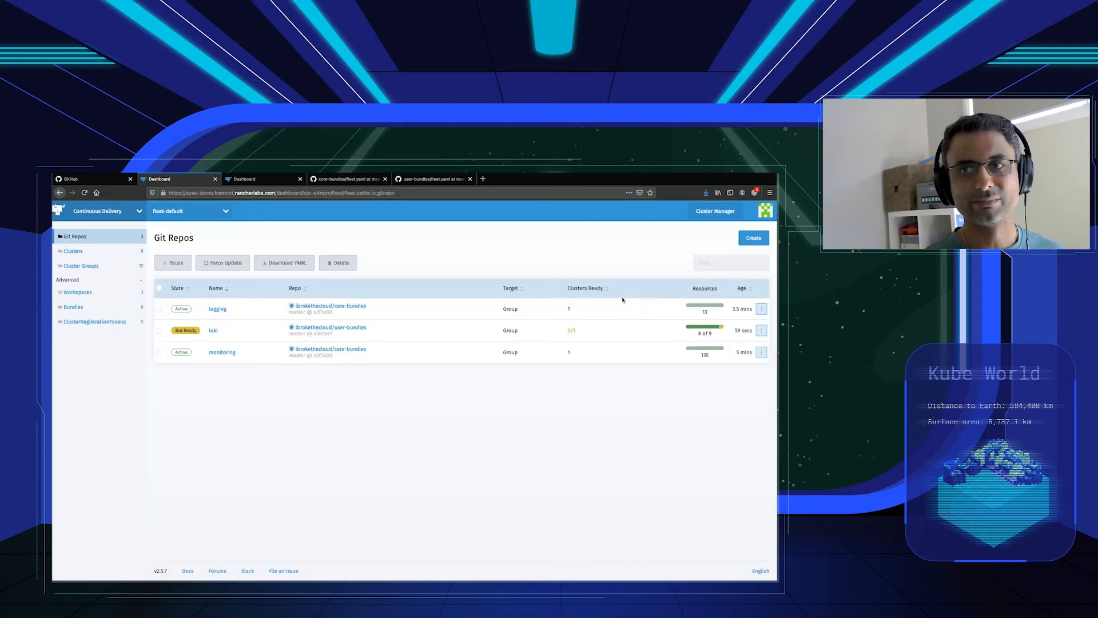
{"action": "left_click", "coordinate": [754, 239]}
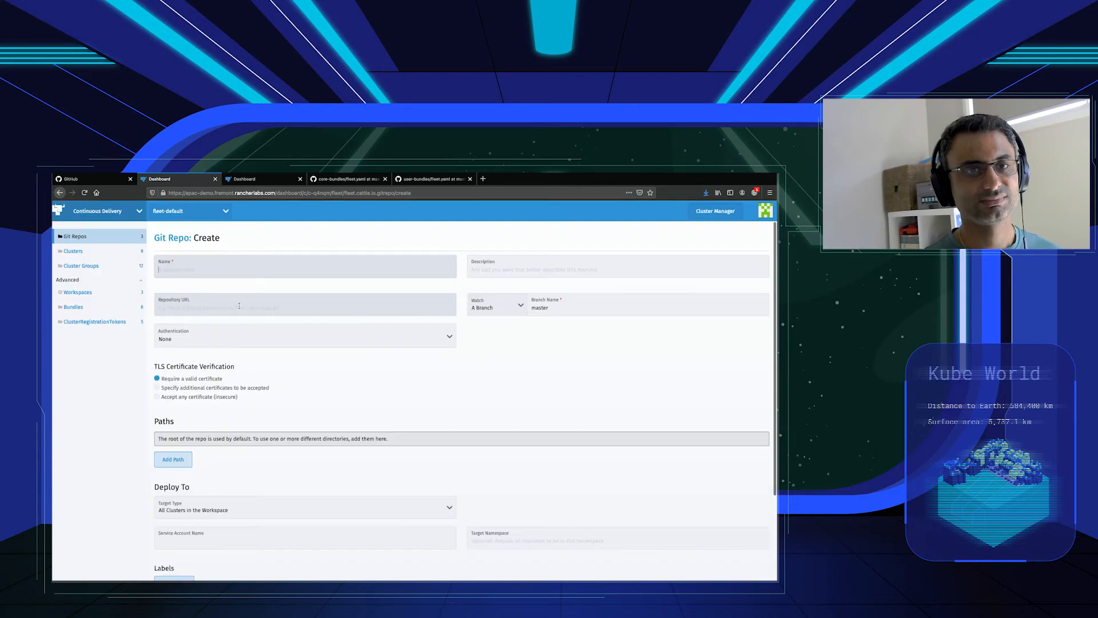
{"action": "type", "text": "apiserver"}
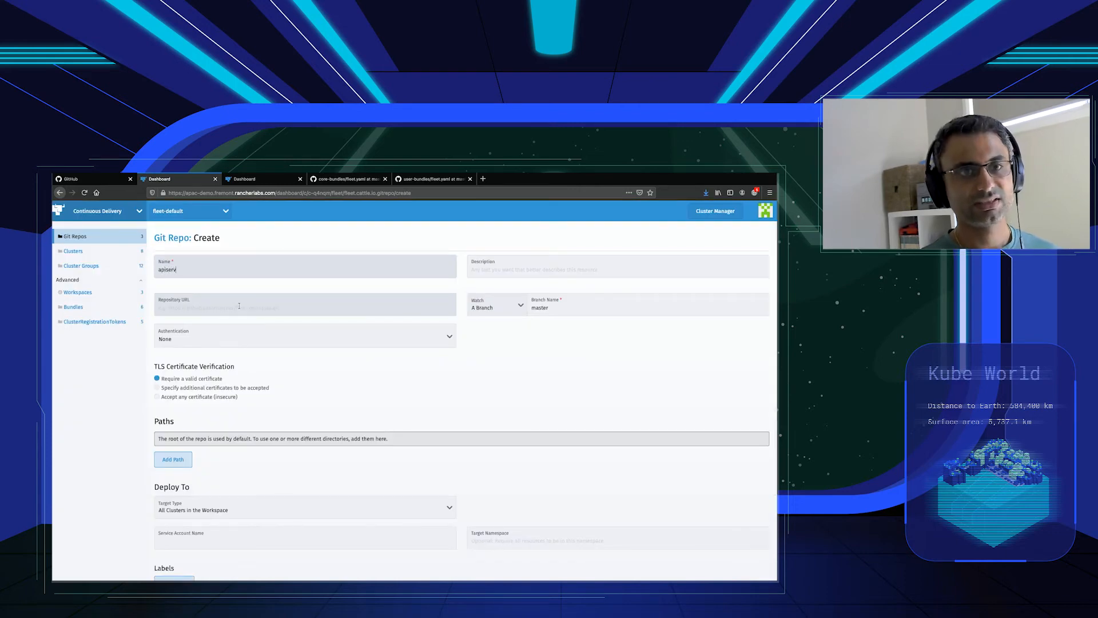
{"action": "left_click", "coordinate": [204, 308]}
{"action": "type", "text": "https://github.com/"}
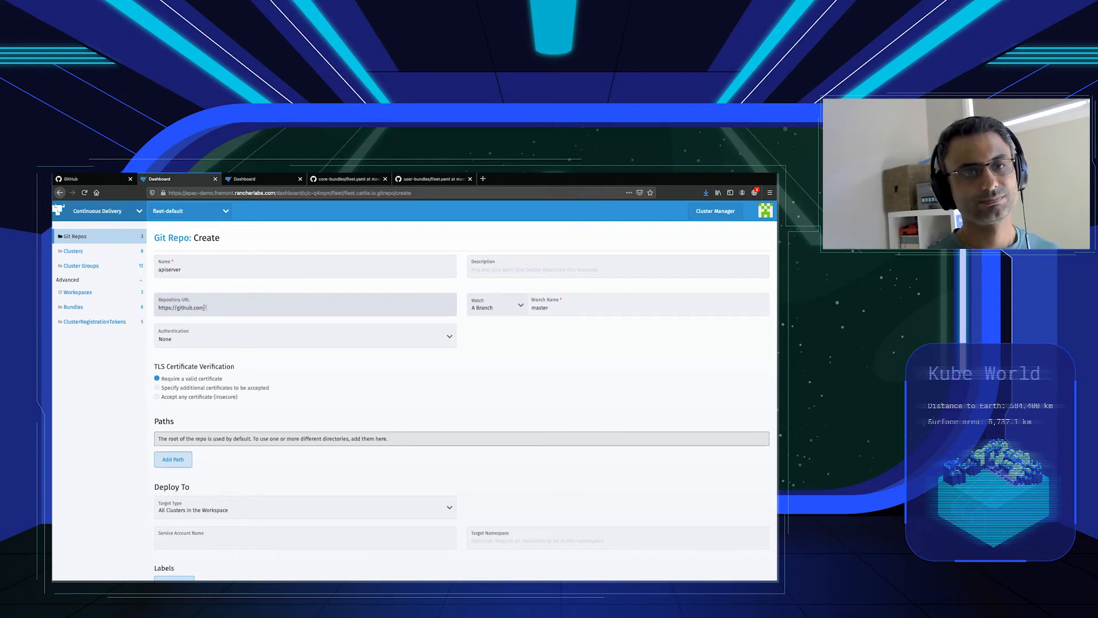
{"action": "type", "text": "ibrokethecloud"}
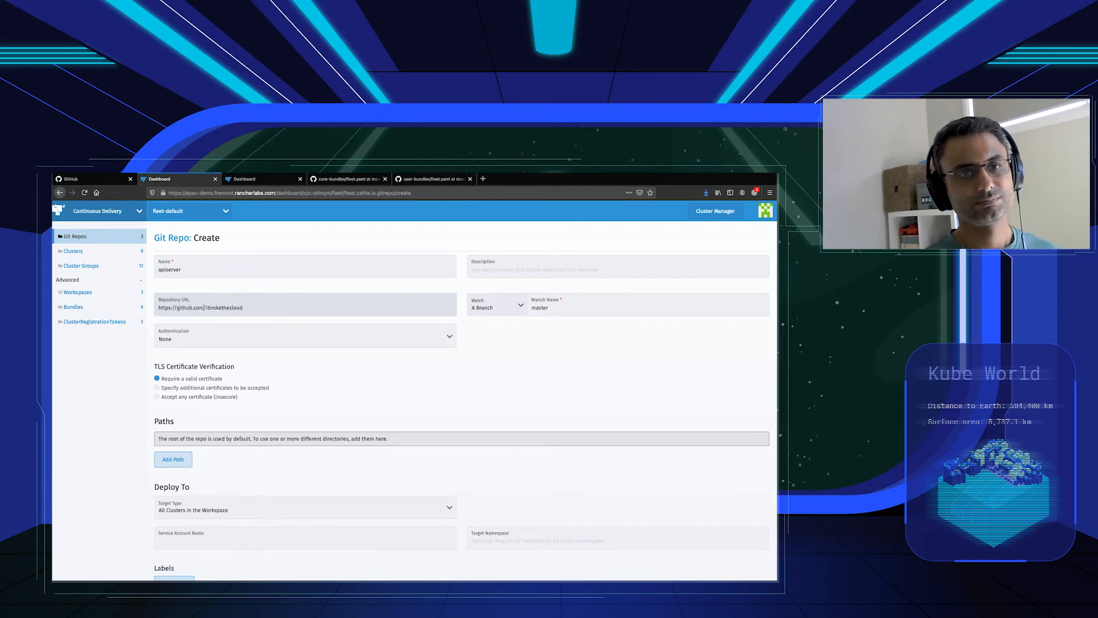
{"action": "type", "text": "/apidemo"}
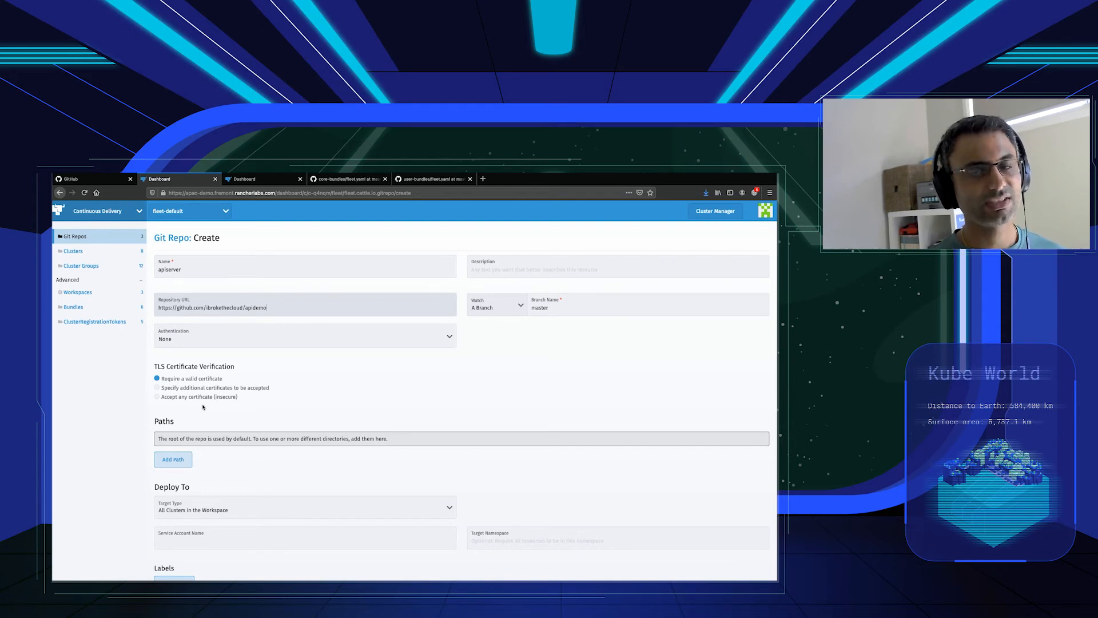
Add the path charts/server to the apiserver Git repo.
{"action": "left_click", "coordinate": [173, 459]}
{"action": "type", "text": "chart"}
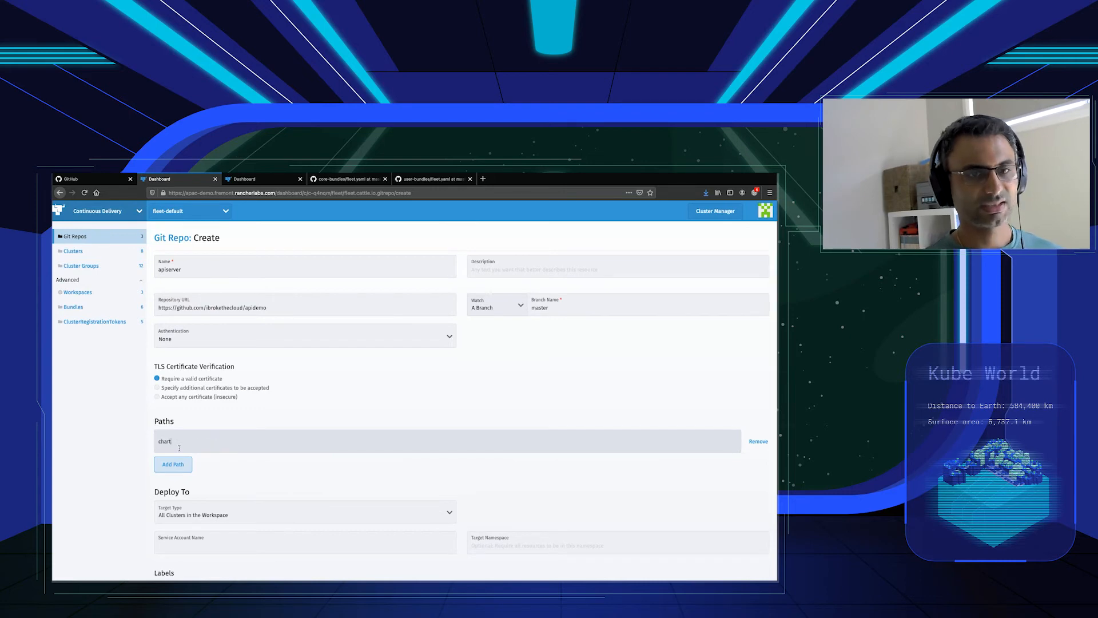
{"action": "key", "text": "super+Tab"}
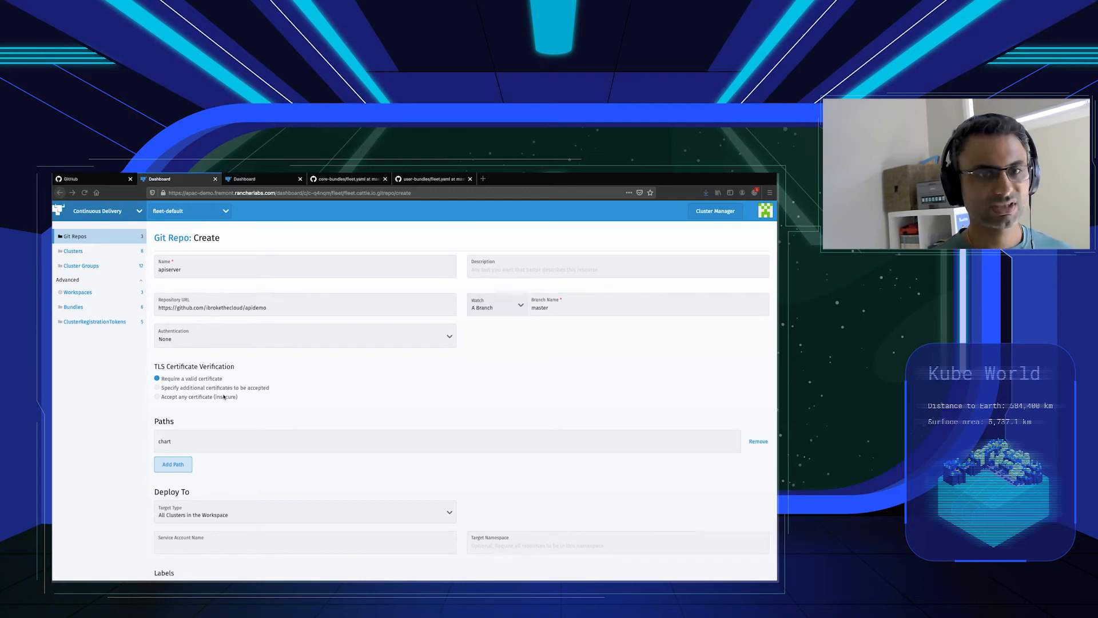
{"action": "left_click", "coordinate": [211, 441]}
{"action": "type", "text": "/server"}
{"action": "scroll", "coordinate": [211, 441], "scroll_direction": "down", "scroll_amount": 1}
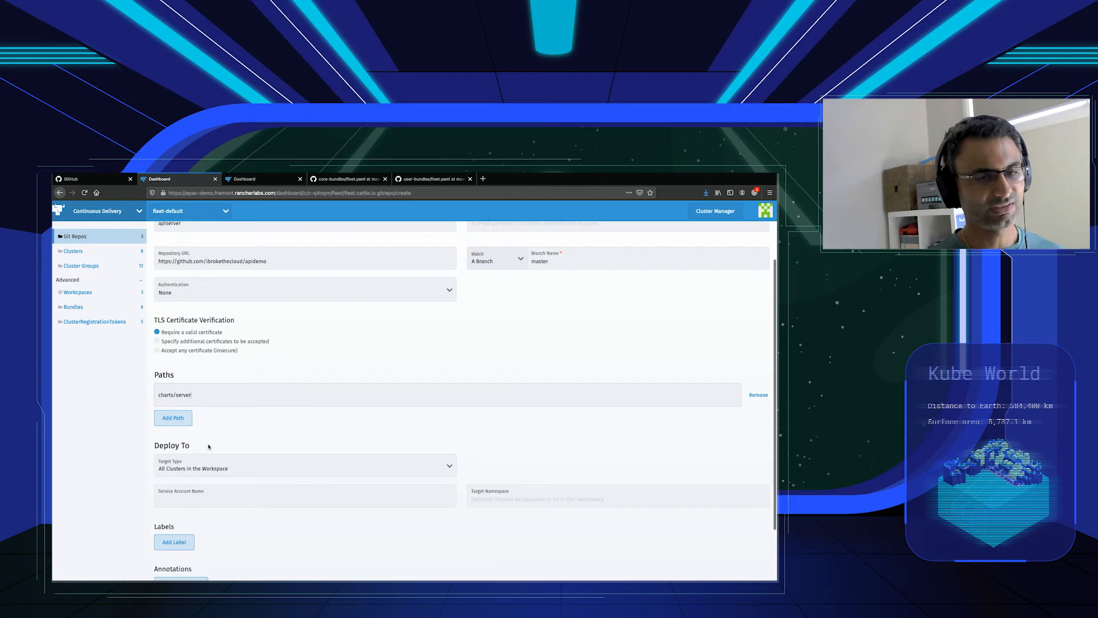
Target the apiserver cluster group and create the apiserver Git repo.
{"action": "scroll", "coordinate": [211, 444], "scroll_direction": "down", "scroll_amount": 1}
{"action": "left_click", "coordinate": [212, 444]}
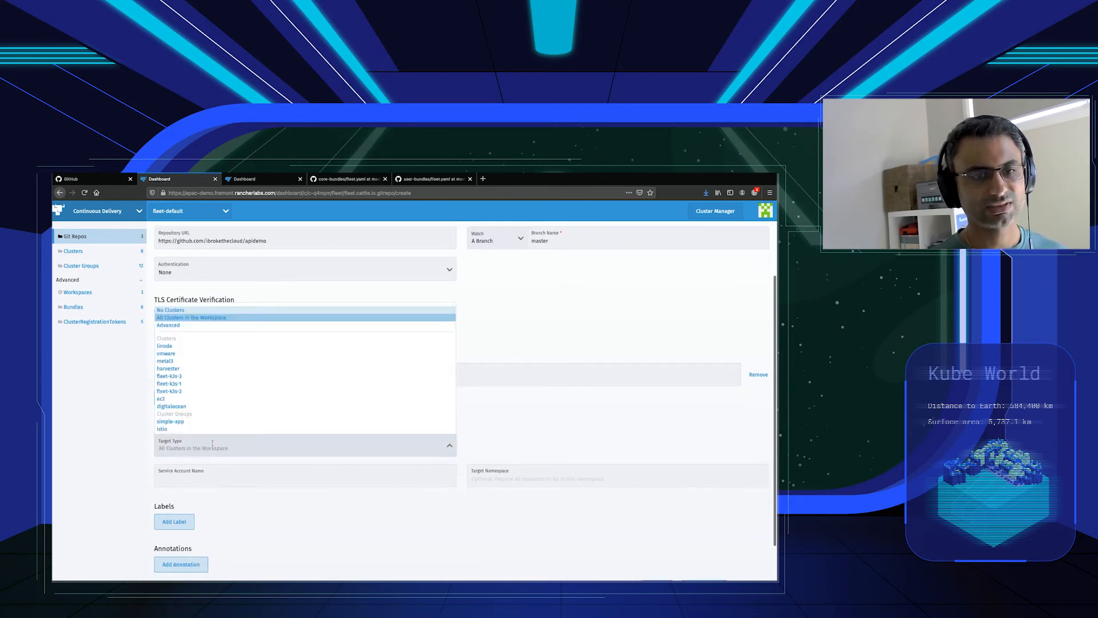
{"action": "scroll", "coordinate": [218, 387], "scroll_direction": "down", "scroll_amount": 3}
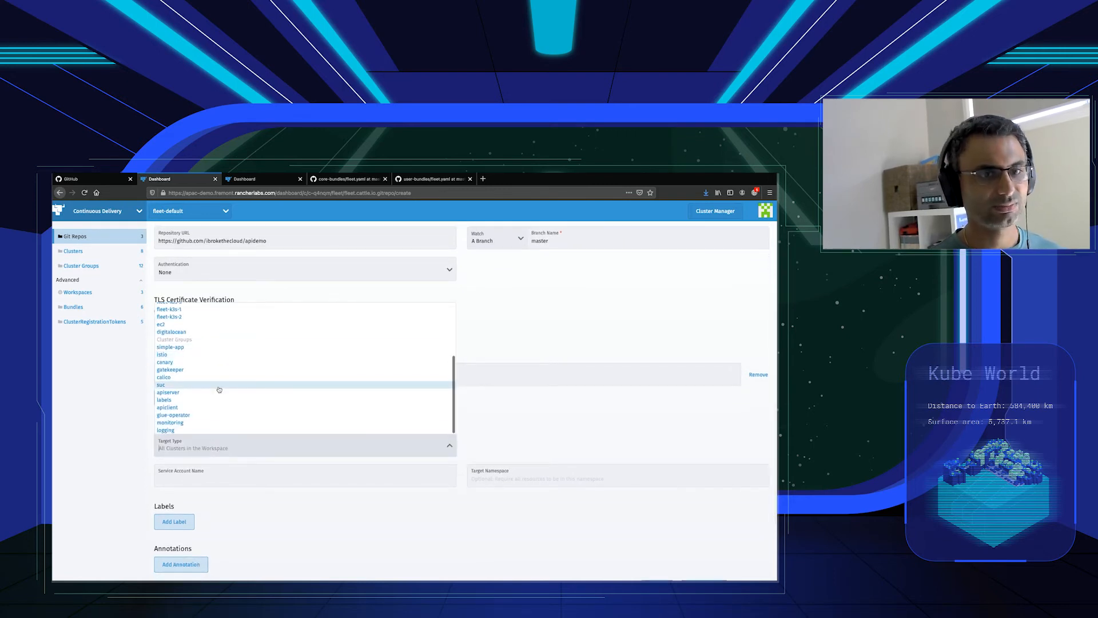
{"action": "left_click", "coordinate": [169, 392]}
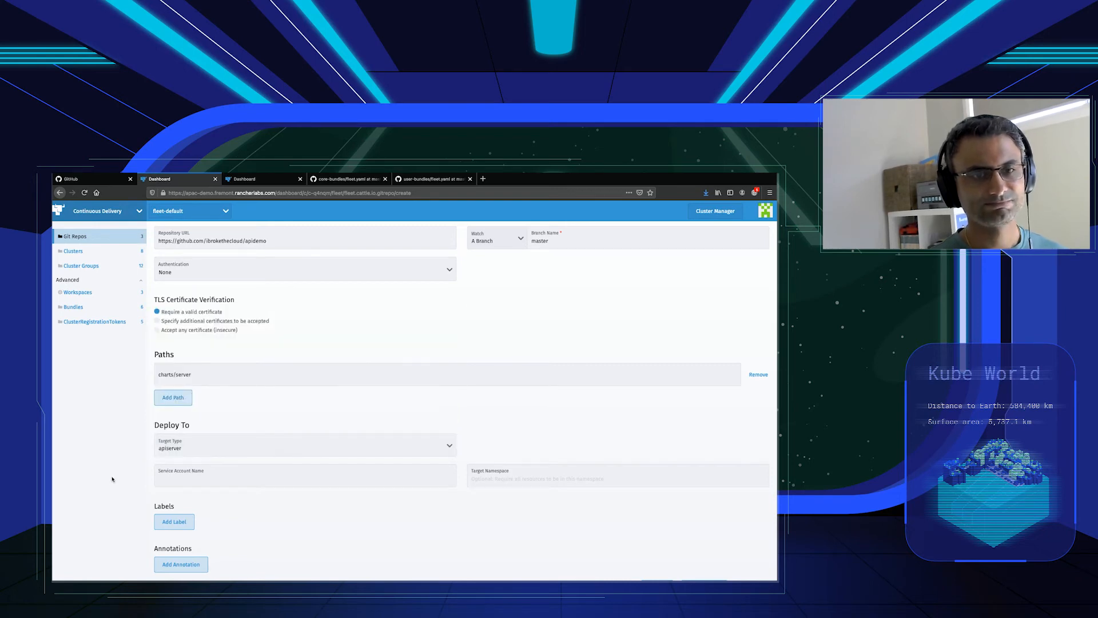
{"action": "scroll", "coordinate": [294, 493], "scroll_direction": "down", "scroll_amount": 1}
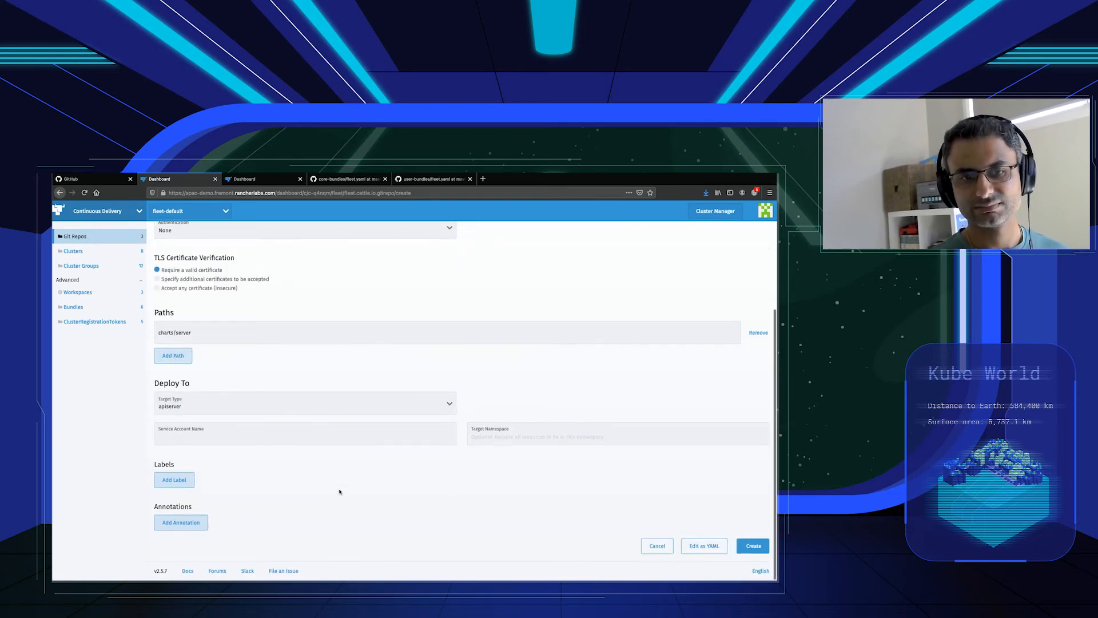
{"action": "left_click", "coordinate": [753, 545]}
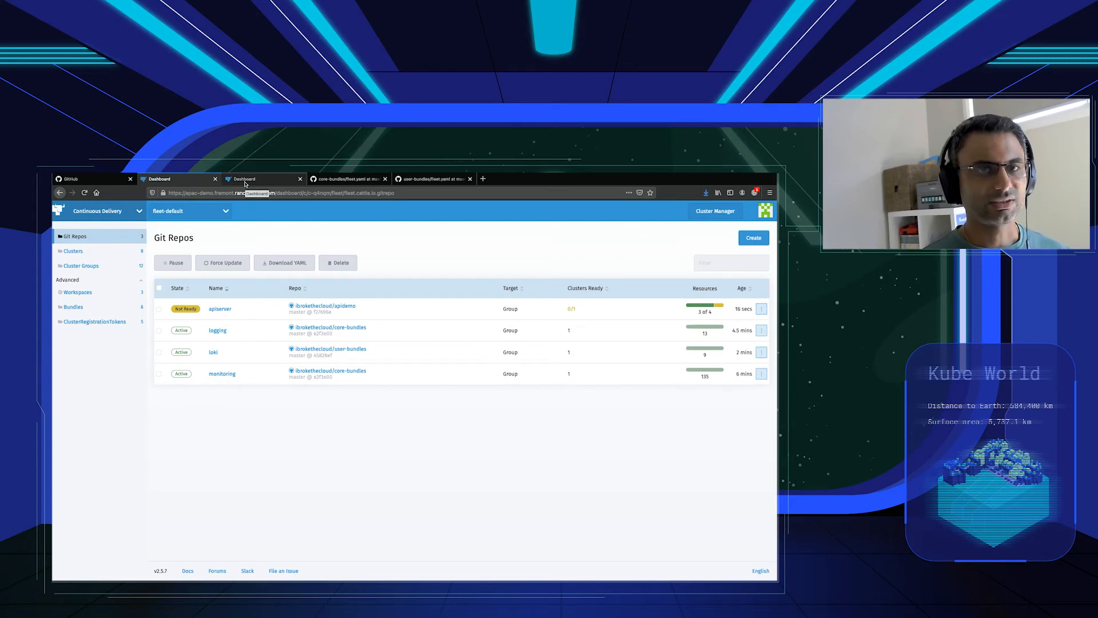
Examine the linode cluster's Deployments and StatefulSets, and check the state of the Git repos.
{"action": "left_click", "coordinate": [245, 179]}
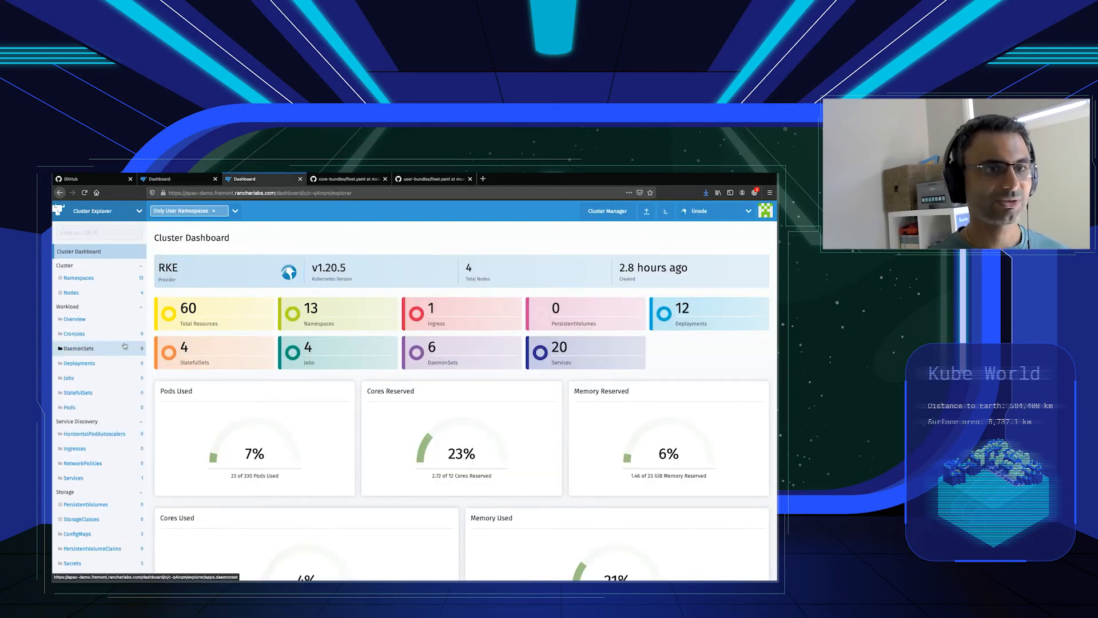
{"action": "left_click", "coordinate": [99, 365]}
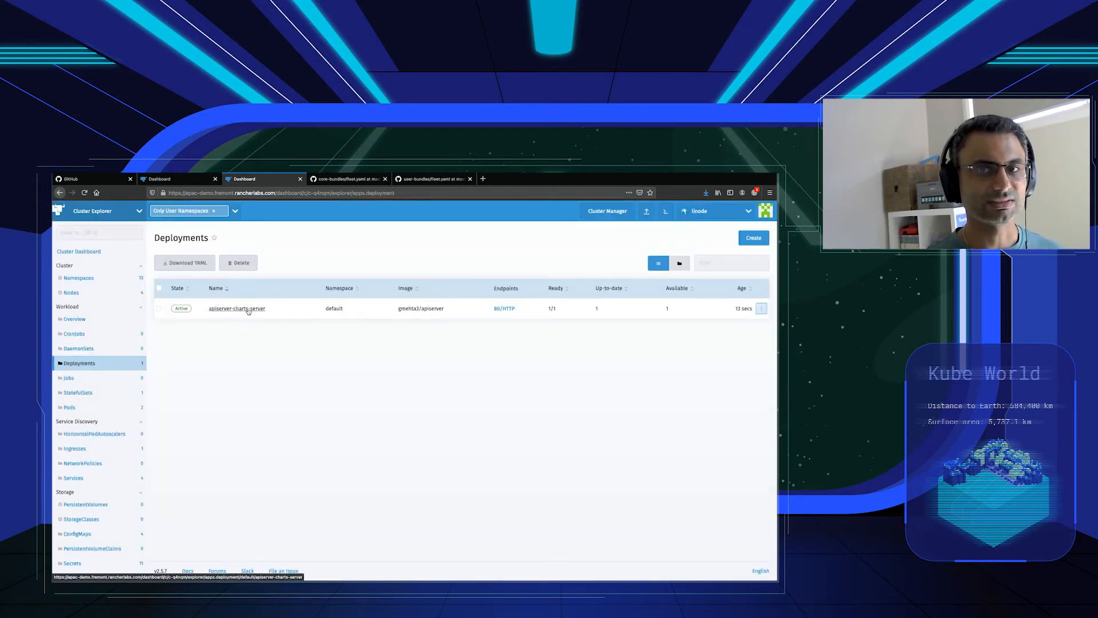
{"action": "left_click", "coordinate": [103, 394]}
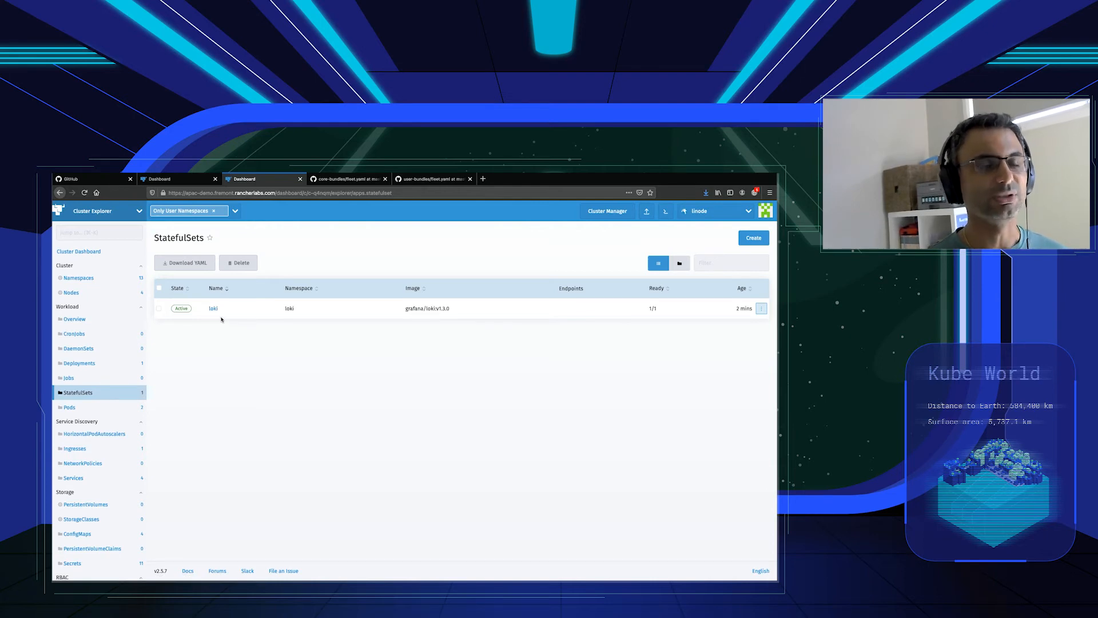
{"action": "left_click", "coordinate": [179, 183]}
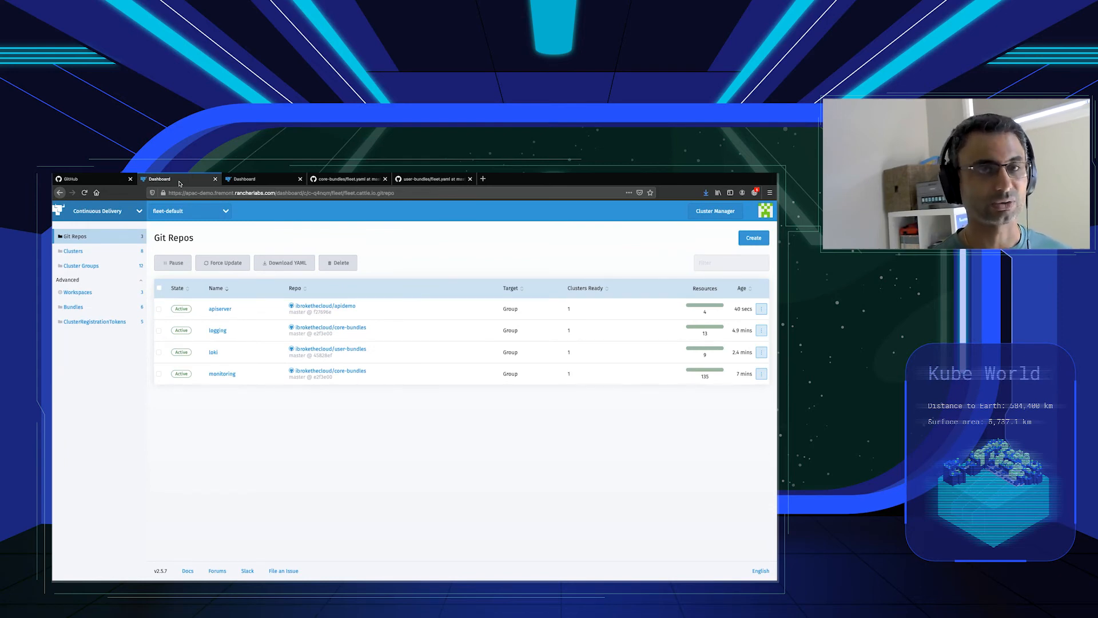
{"action": "left_click", "coordinate": [246, 179]}
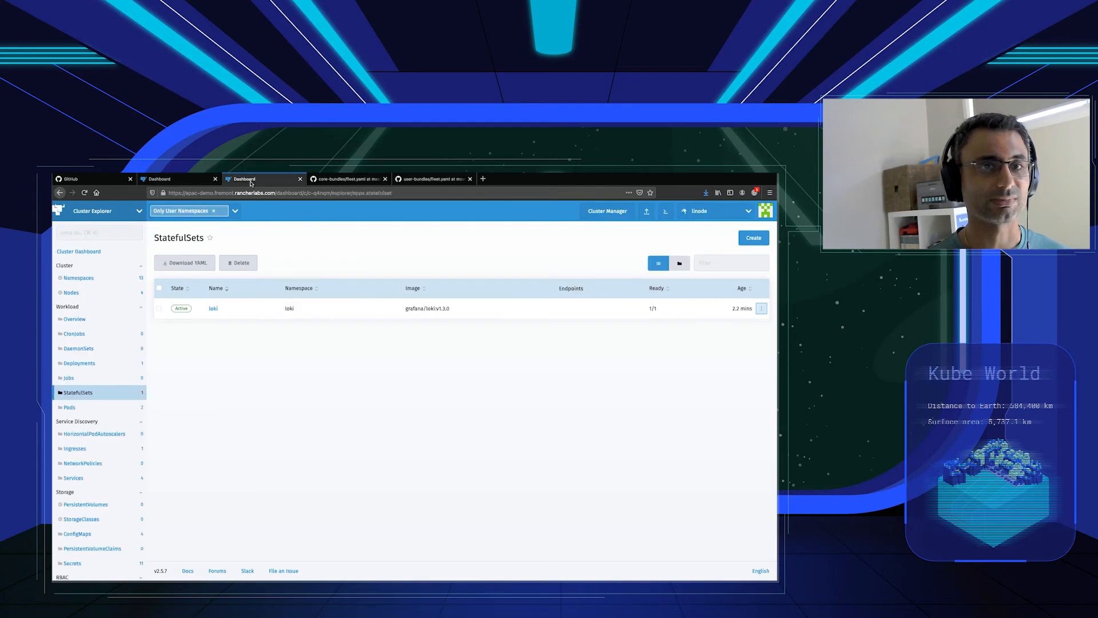
Open Logging for the linode cluster and review its overview, flows and outputs.
{"action": "left_click", "coordinate": [121, 216]}
{"action": "left_click", "coordinate": [108, 275]}
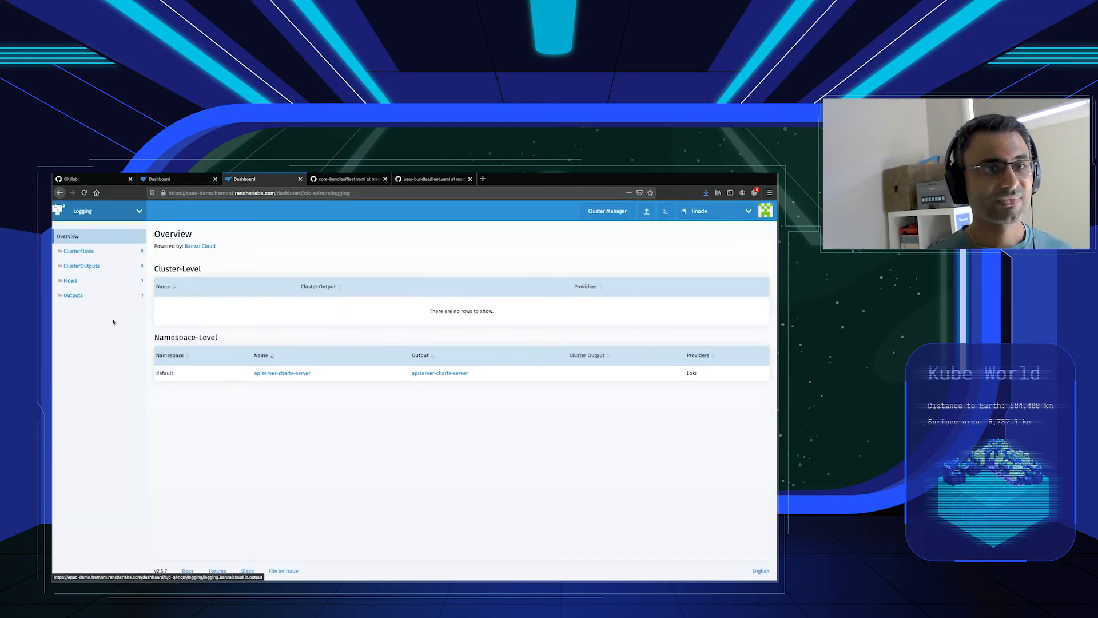
{"action": "left_click", "coordinate": [112, 288]}
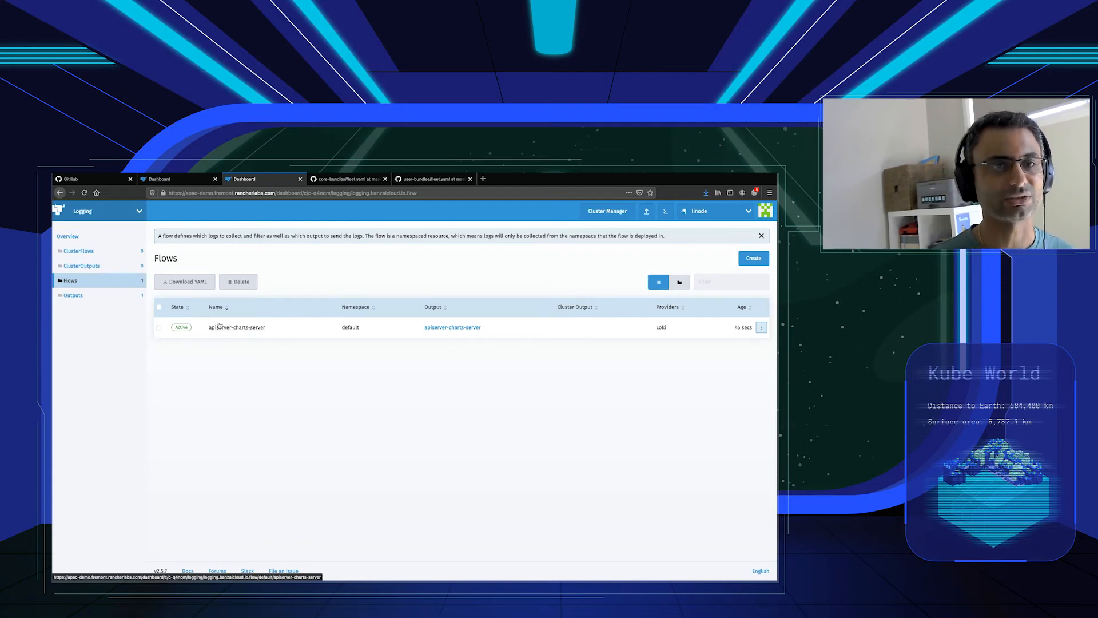
{"action": "left_click", "coordinate": [89, 297]}
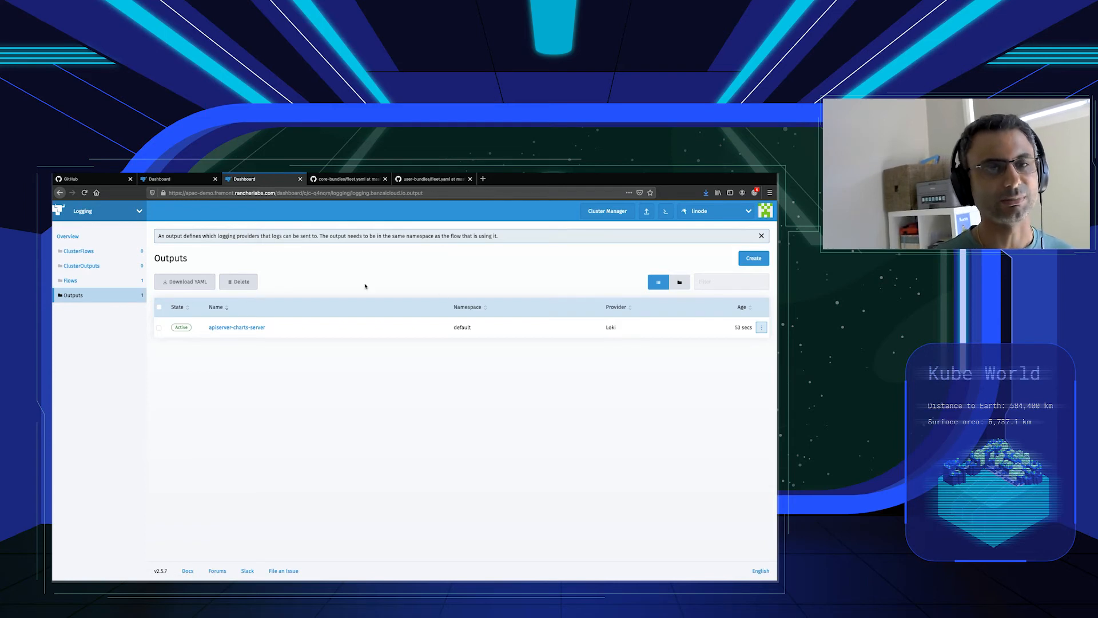
In Continuous Delivery, select clusters fleet-k3s-1, fleet-k3s-2 and fleet-k3s-3 and give them the label apiClient with value enabled.
{"action": "left_click", "coordinate": [195, 182]}
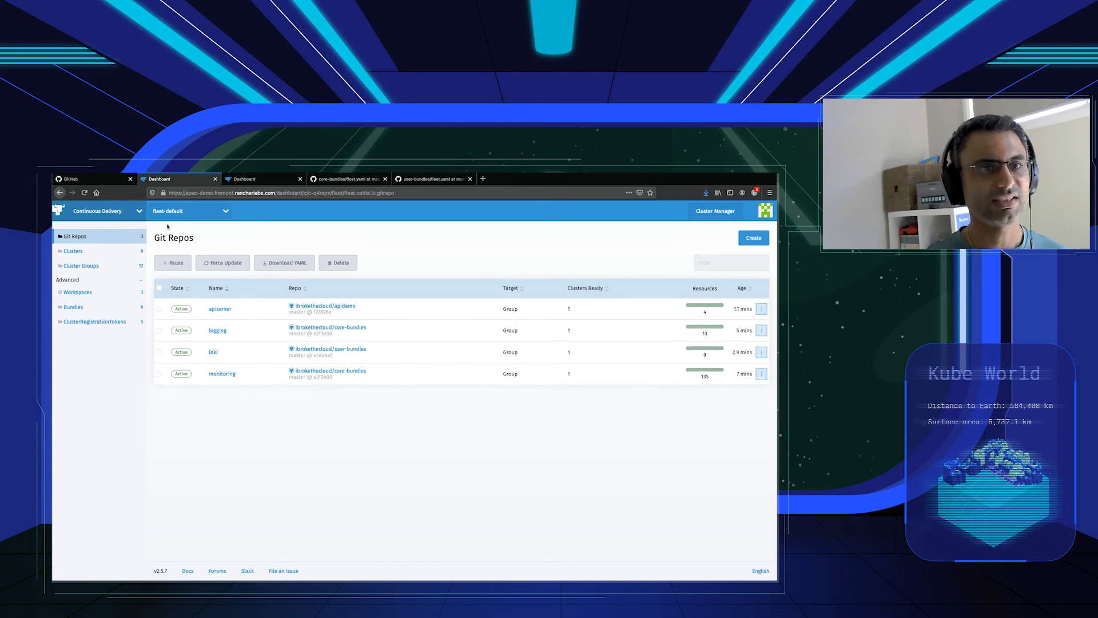
{"action": "left_click", "coordinate": [98, 258]}
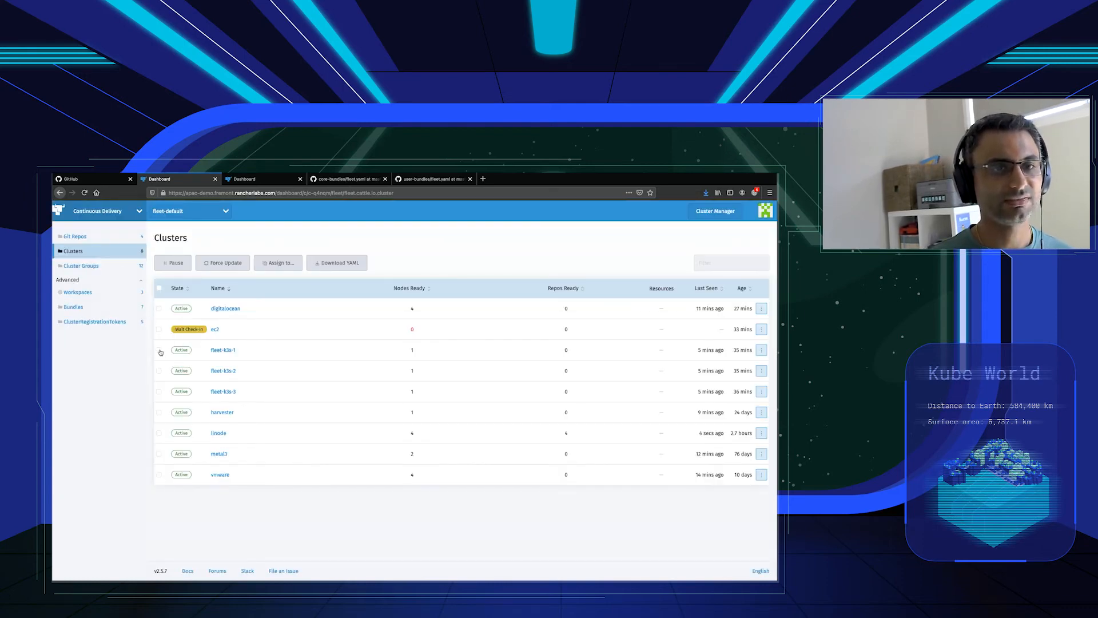
{"action": "left_click", "coordinate": [159, 350]}
{"action": "left_click", "coordinate": [158, 371]}
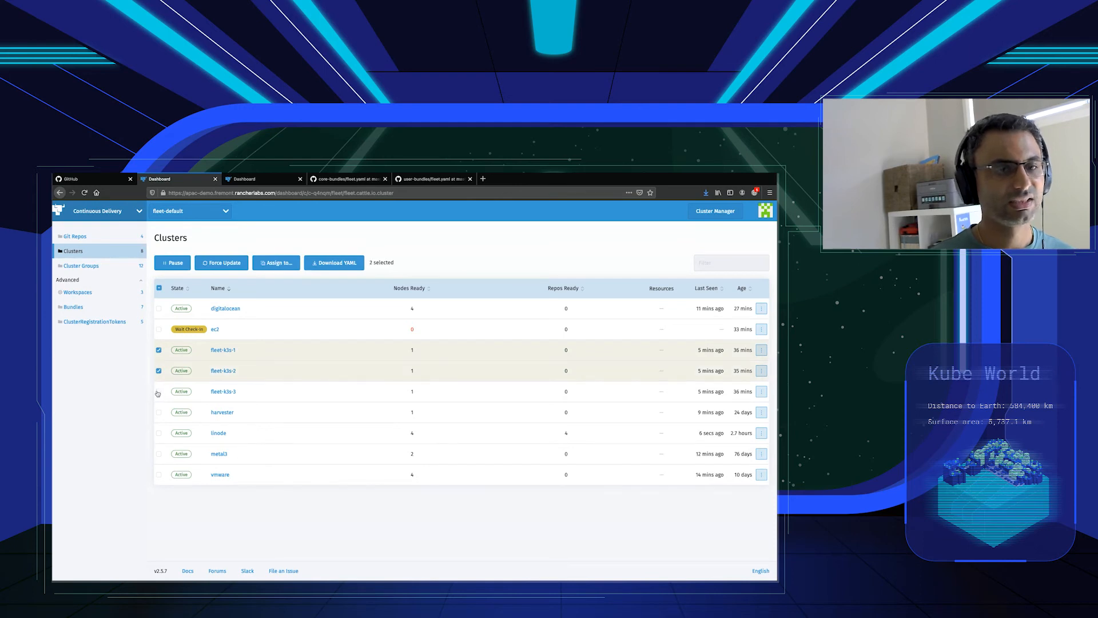
{"action": "left_click", "coordinate": [159, 392]}
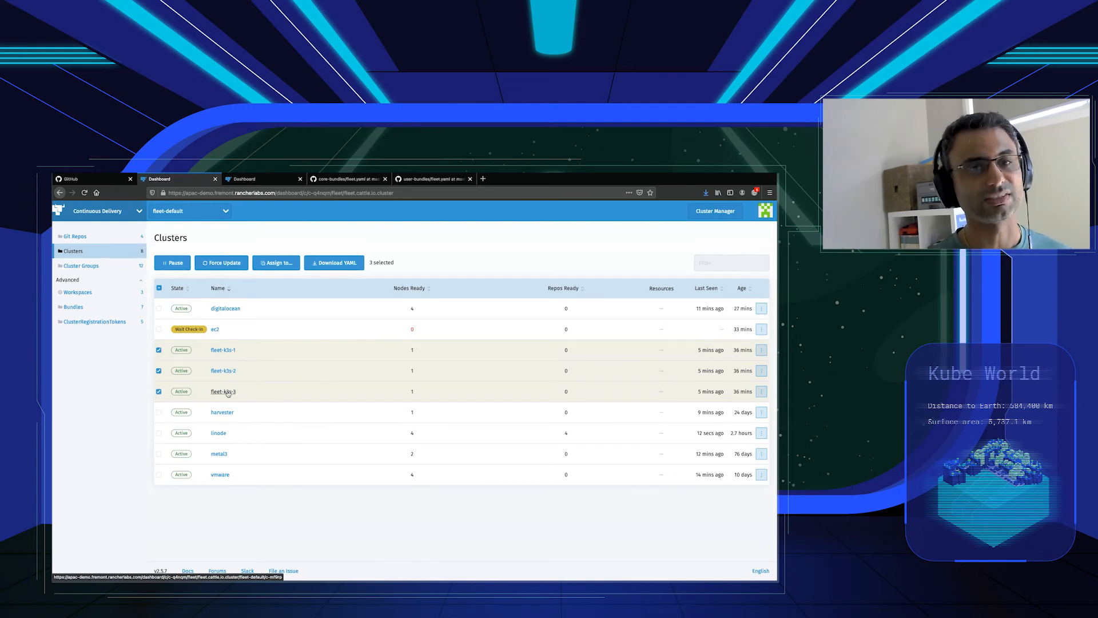
{"action": "left_click", "coordinate": [277, 264]}
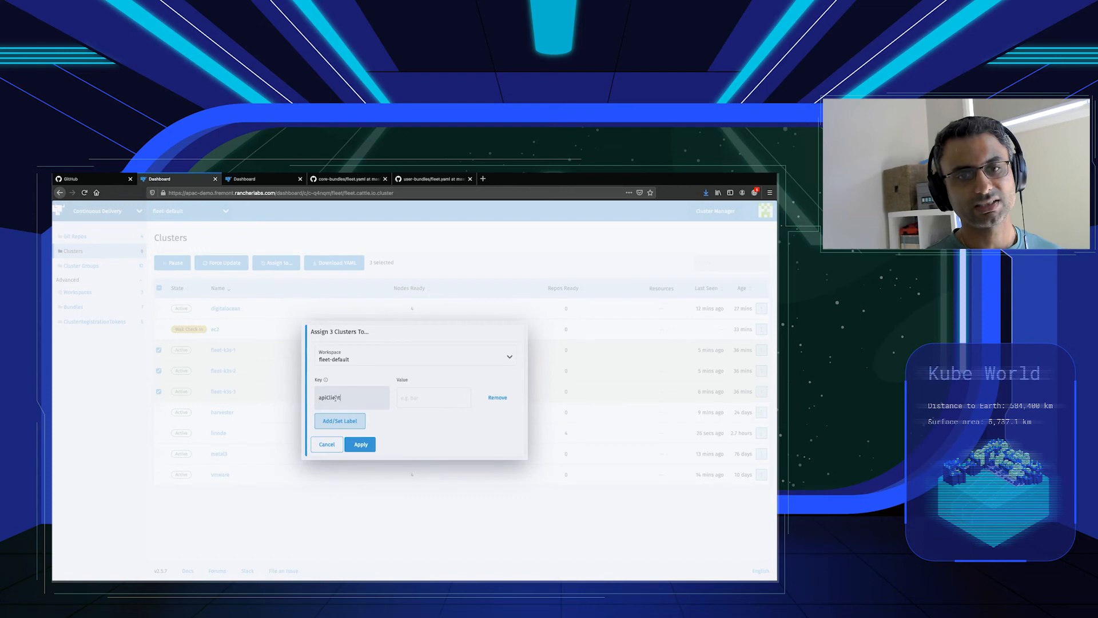
{"action": "key", "text": "Tab"}
{"action": "type", "text": "e"}
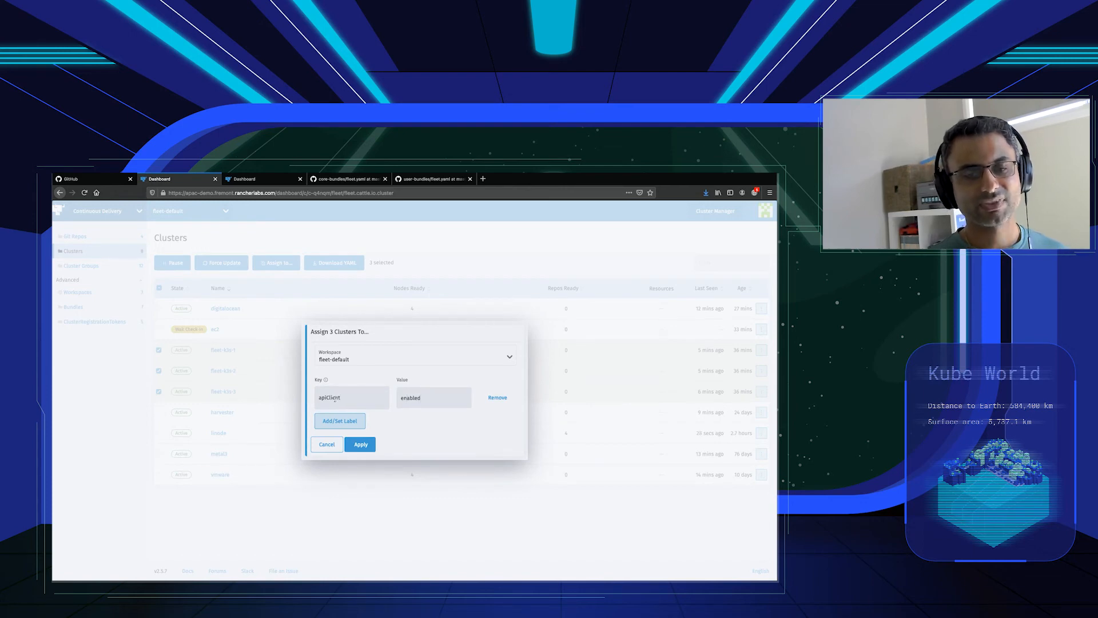
Add a second label apiEndpoint with value apiserver.ibrokethe.cloud and apply the labels to the three fleet-k3s clusters.
{"action": "left_click", "coordinate": [324, 426]}
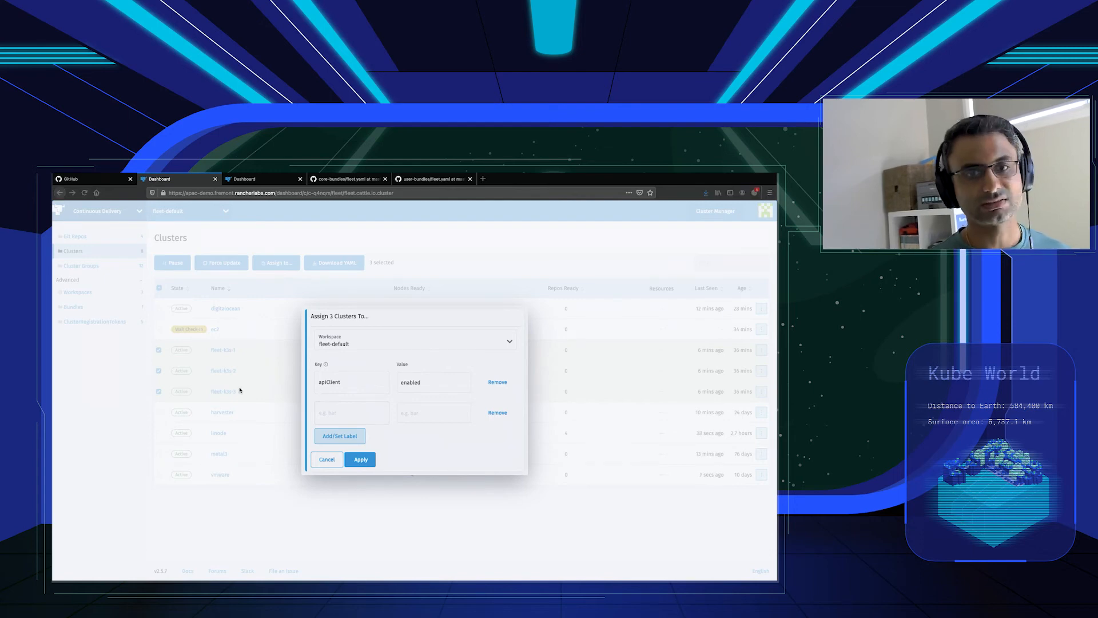
{"action": "left_click", "coordinate": [353, 416]}
{"action": "type", "text": "apiEndpoint\tapiserver.ibrokethe.cloud"}
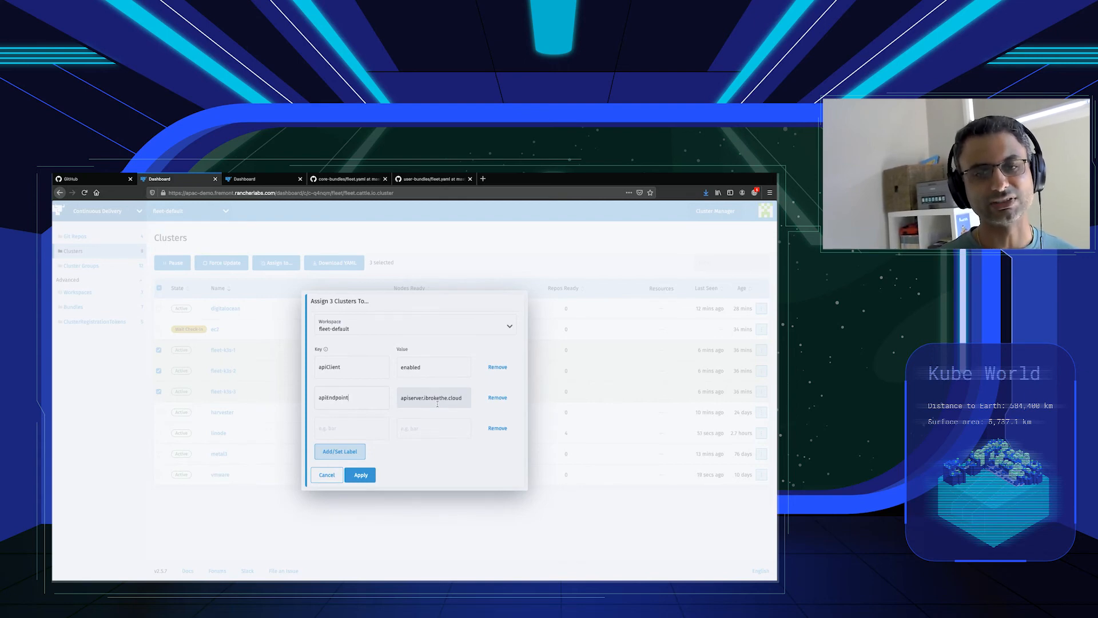
{"action": "left_click", "coordinate": [360, 474]}
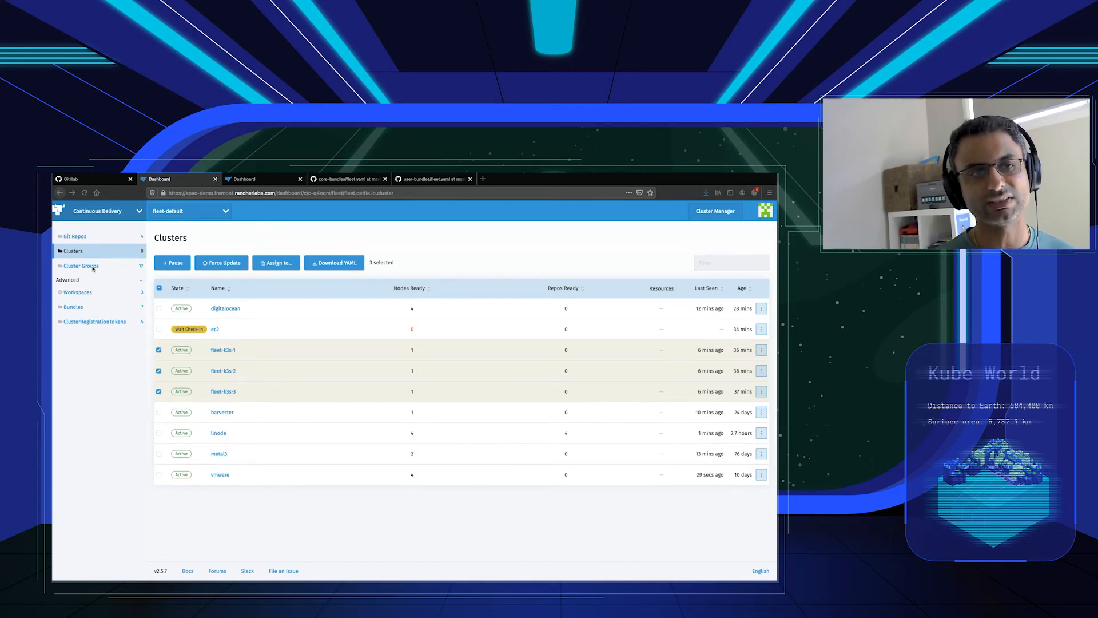
{"action": "left_click", "coordinate": [102, 237]}
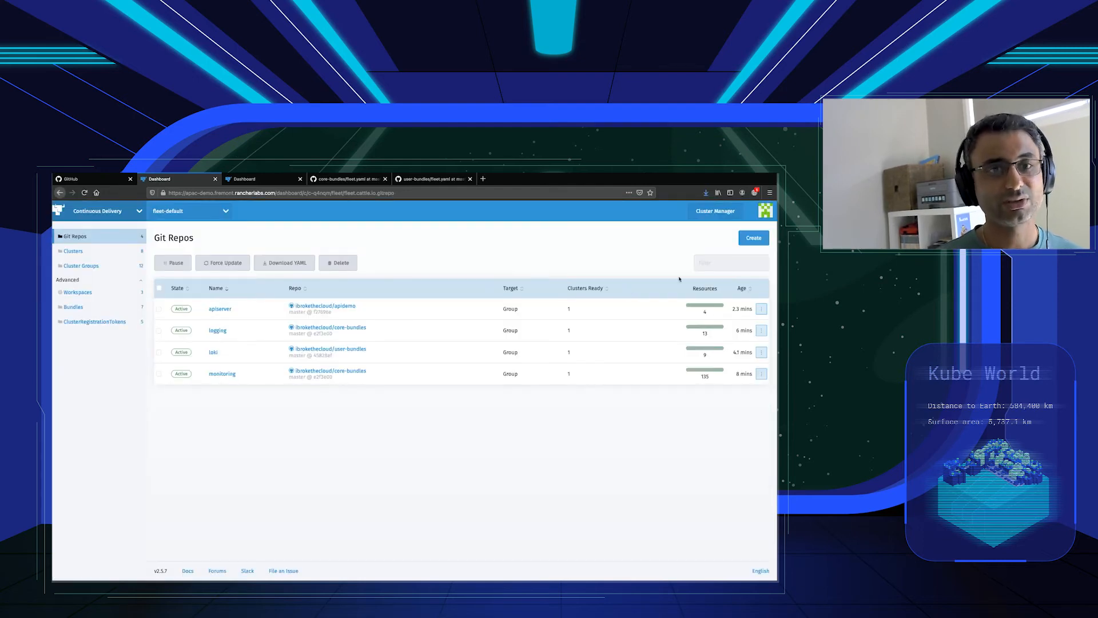
{"action": "left_click", "coordinate": [754, 237]}
{"action": "type", "text": "apiclient"}
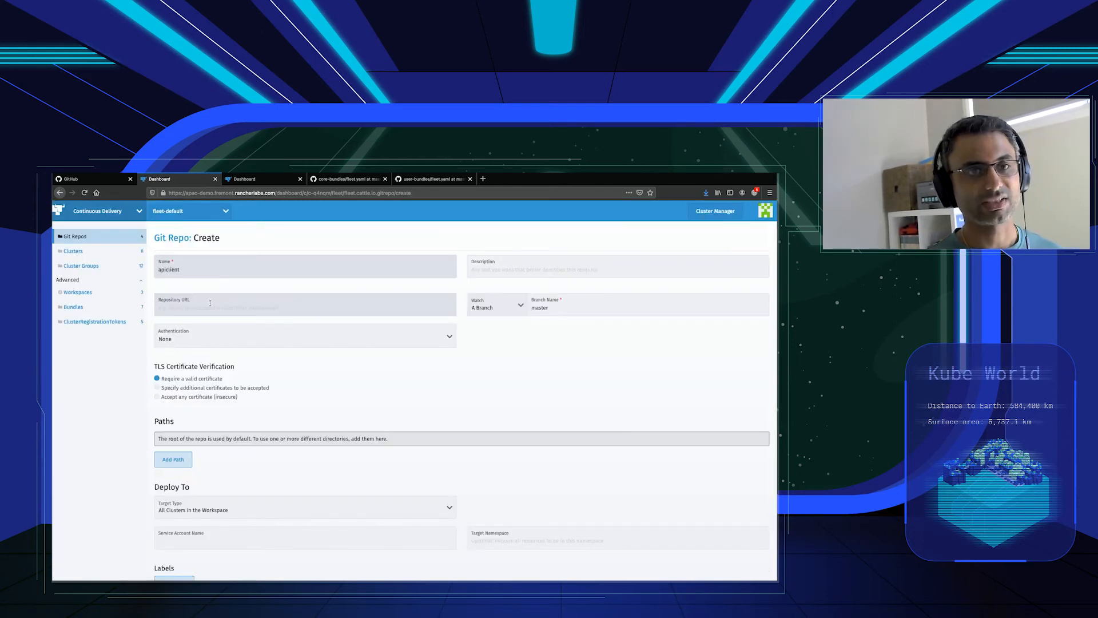
{"action": "left_click", "coordinate": [219, 309]}
{"action": "type", "text": "https://github."}
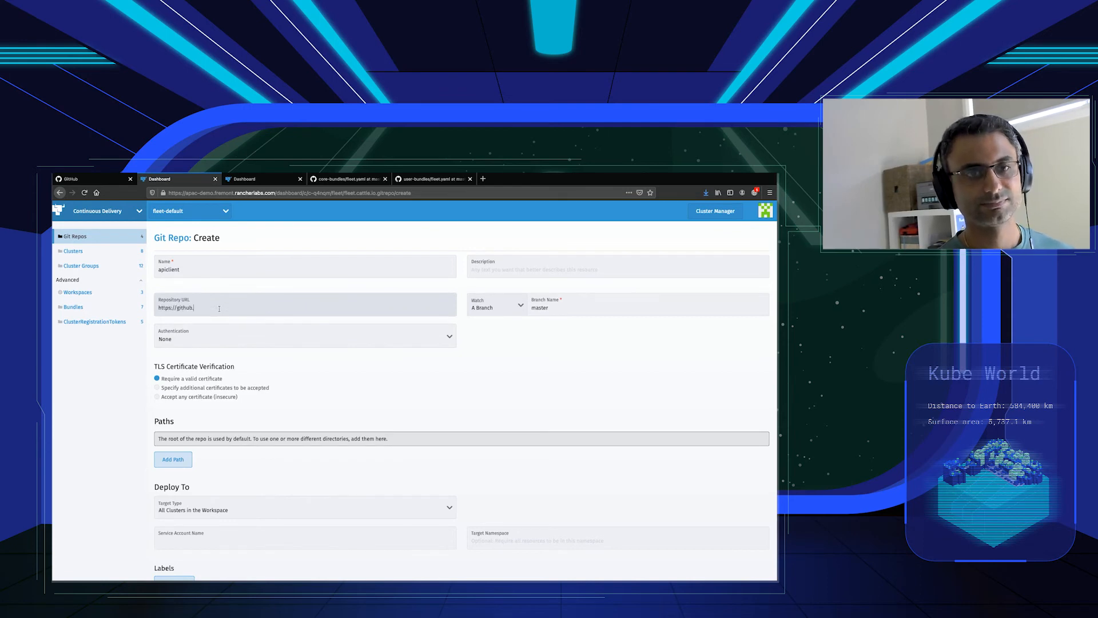
{"action": "type", "text": "com/ibrokethecloud/ap"}
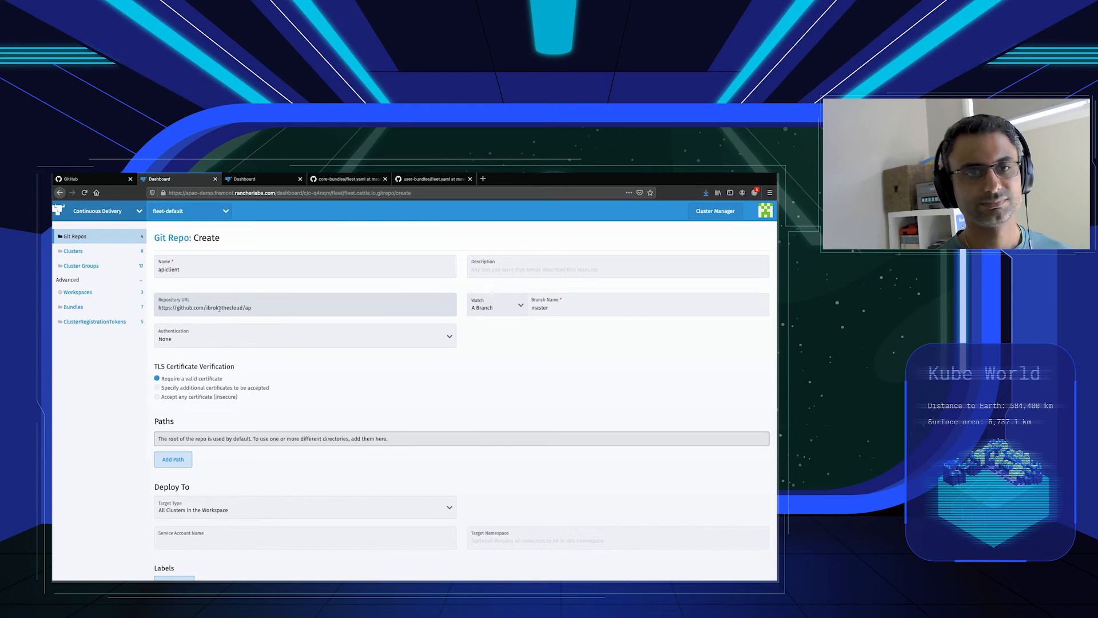
{"action": "type", "text": "idemo"}
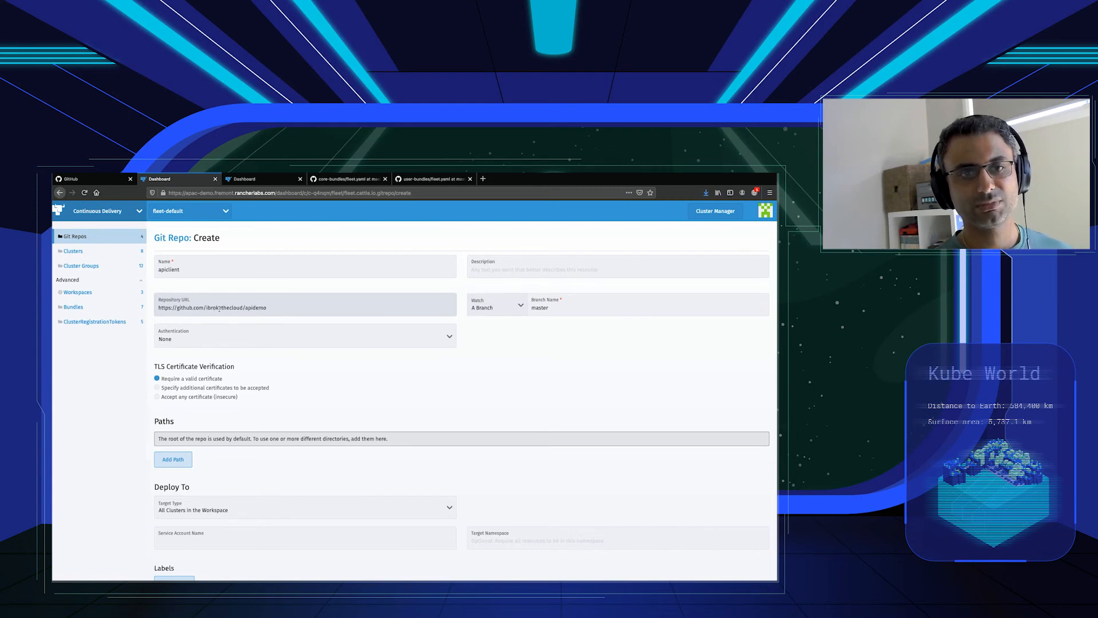
{"action": "left_click", "coordinate": [173, 459]}
{"action": "type", "text": "charts/client"}
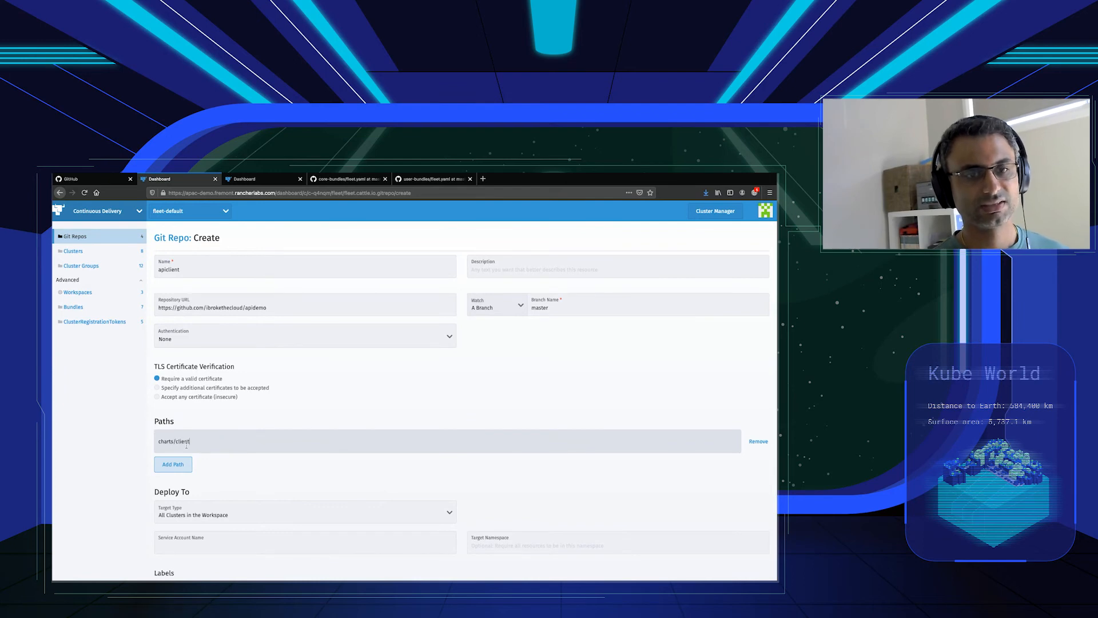
Target the apiclient cluster group and create the apiclient Git repo.
{"action": "scroll", "coordinate": [229, 423], "scroll_direction": "down", "scroll_amount": 3}
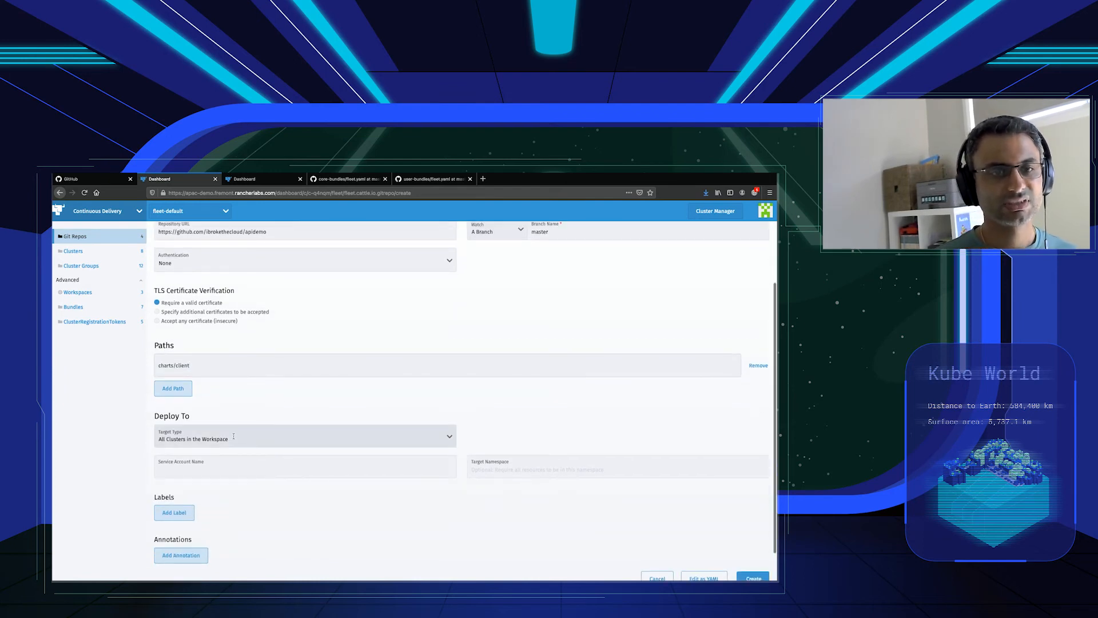
{"action": "left_click", "coordinate": [234, 437]}
{"action": "scroll", "coordinate": [228, 490], "scroll_direction": "down", "scroll_amount": 3}
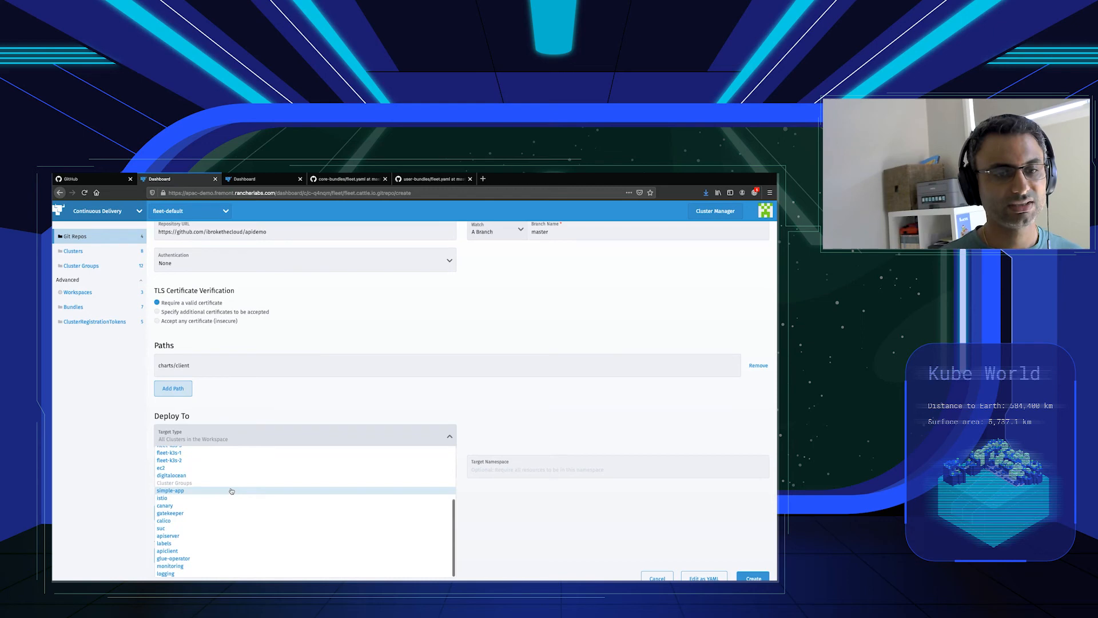
{"action": "left_click", "coordinate": [187, 553]}
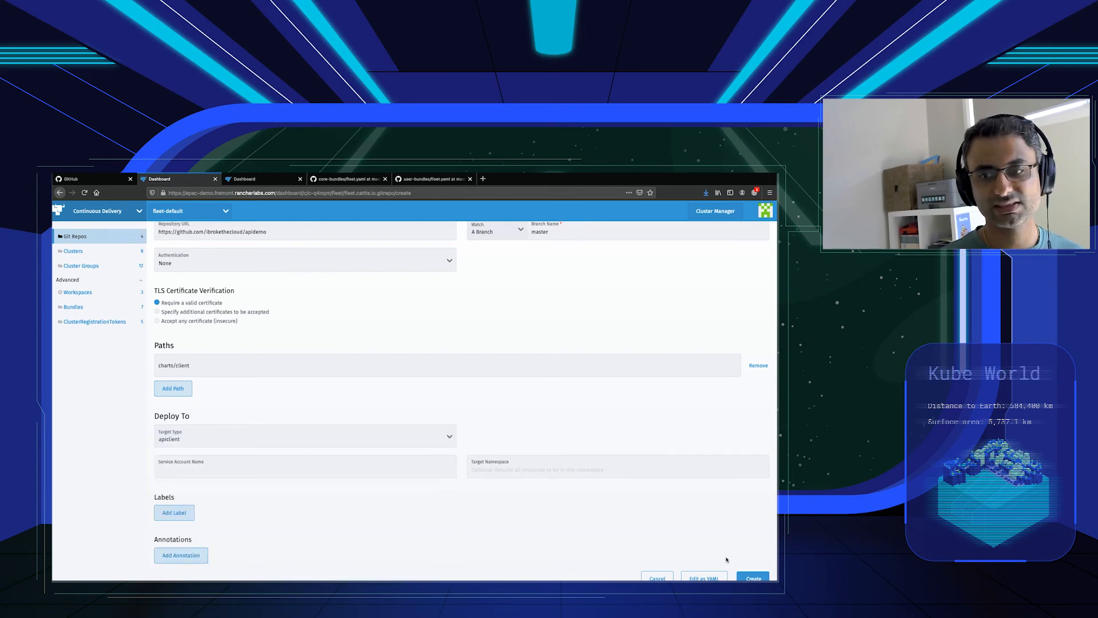
{"action": "scroll", "coordinate": [730, 559], "scroll_direction": "down", "scroll_amount": 1}
{"action": "left_click", "coordinate": [753, 546]}
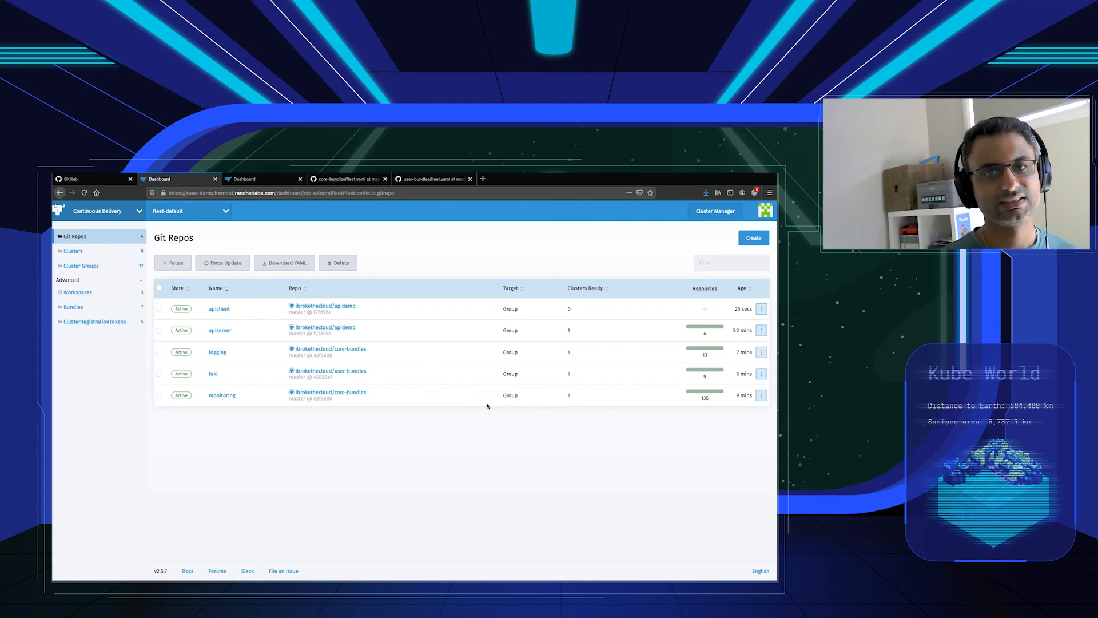
Check the apiclient Git repo's resources and the cluster selectors configured in the apiclient cluster group.
{"action": "left_click", "coordinate": [222, 310]}
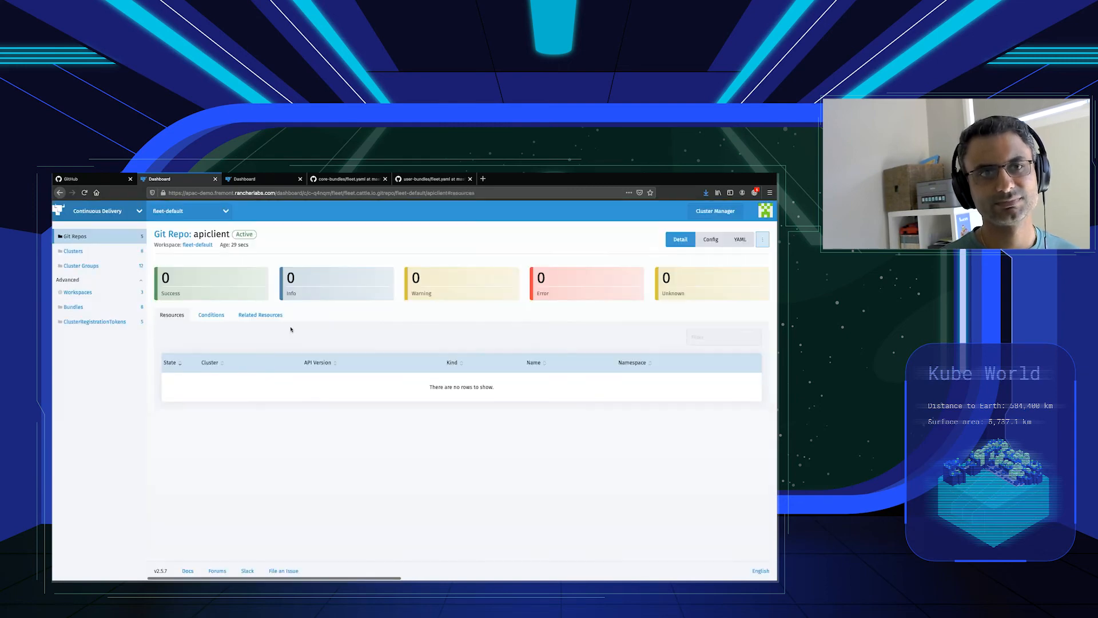
{"action": "left_click", "coordinate": [91, 255]}
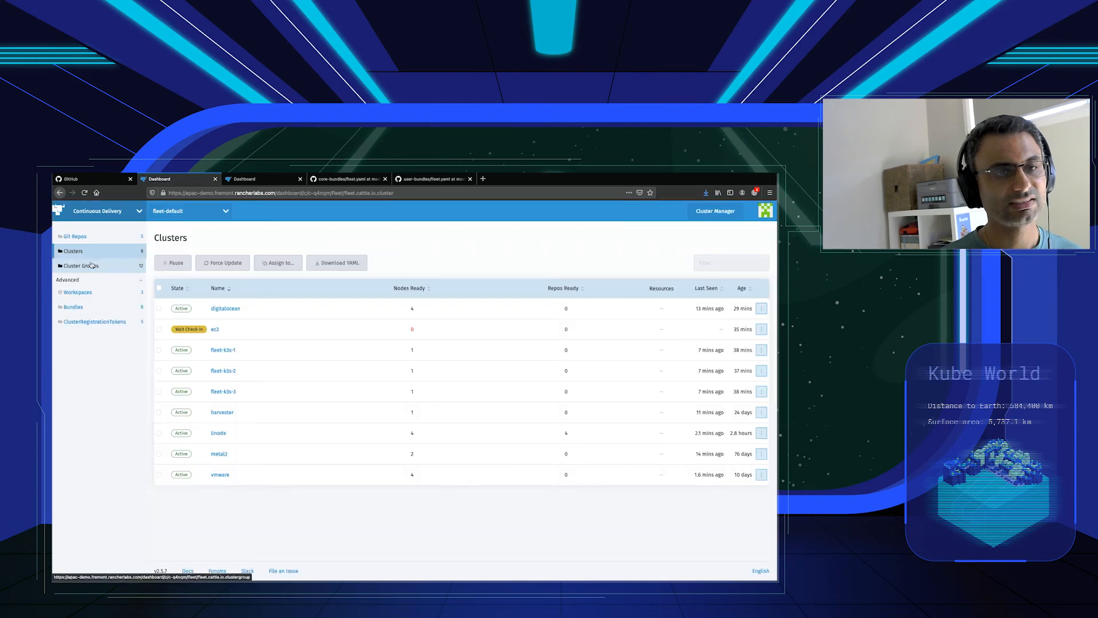
{"action": "left_click", "coordinate": [83, 265]}
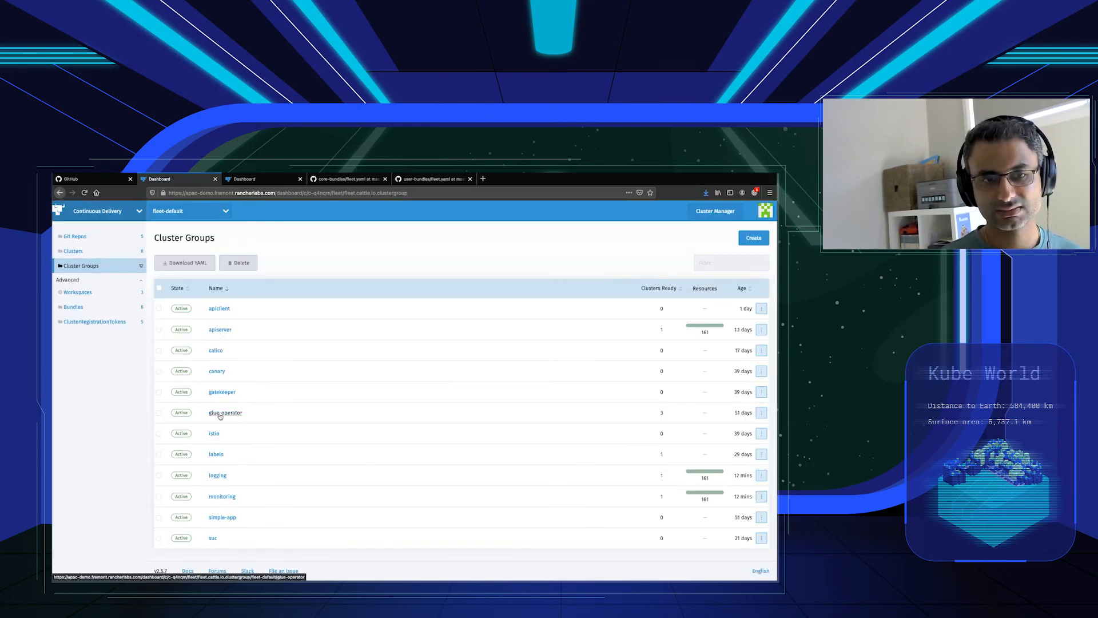
{"action": "left_click", "coordinate": [219, 313]}
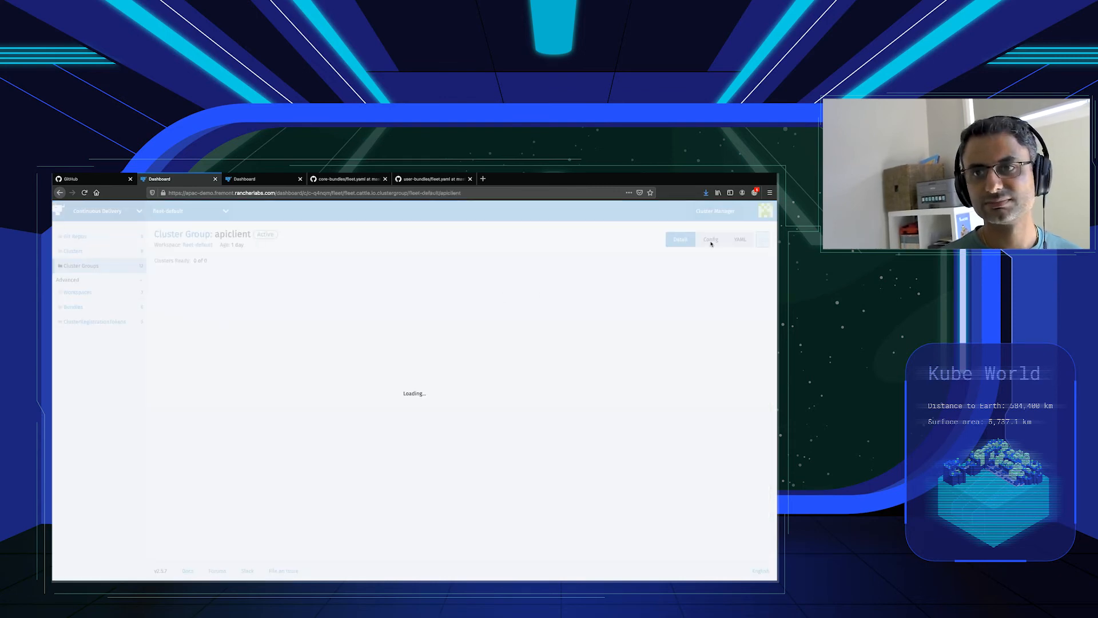
{"action": "left_click", "coordinate": [713, 241]}
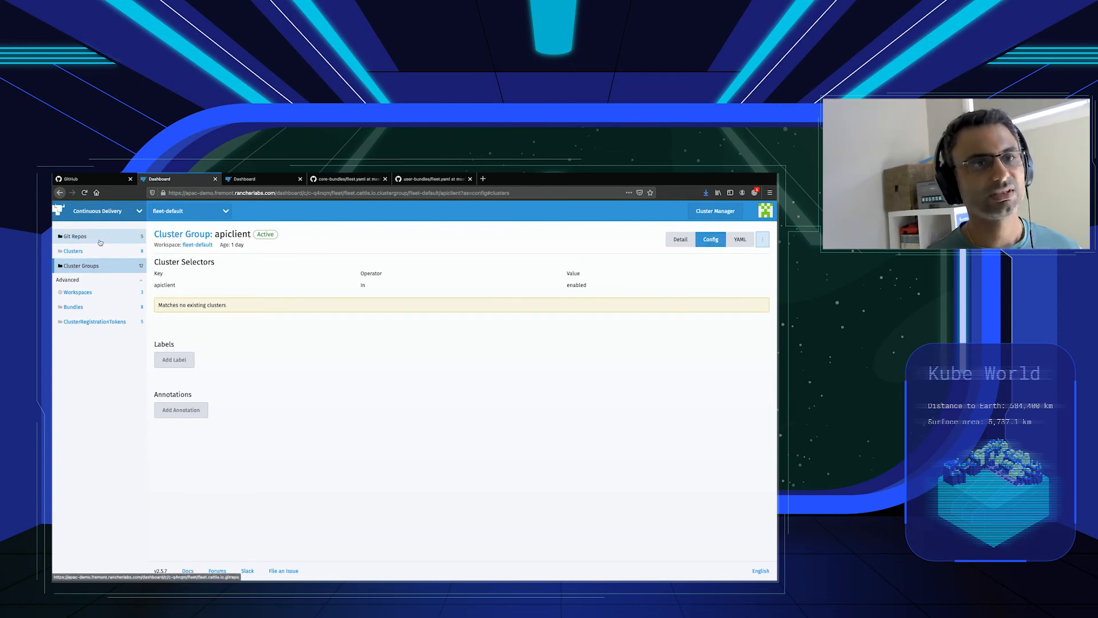
Select clusters fleet-k3s-1, fleet-k3s-2 and fleet-k3s-3 again and enter the all-lowercase label apiclient with value enabled.
{"action": "left_click", "coordinate": [74, 251]}
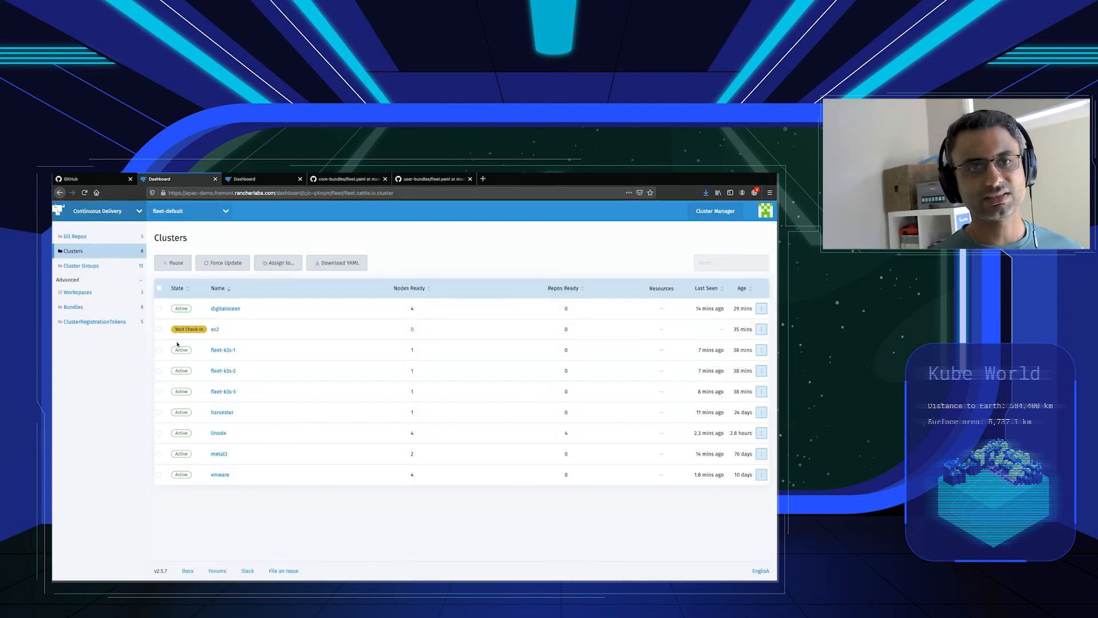
{"action": "left_click", "coordinate": [159, 349]}
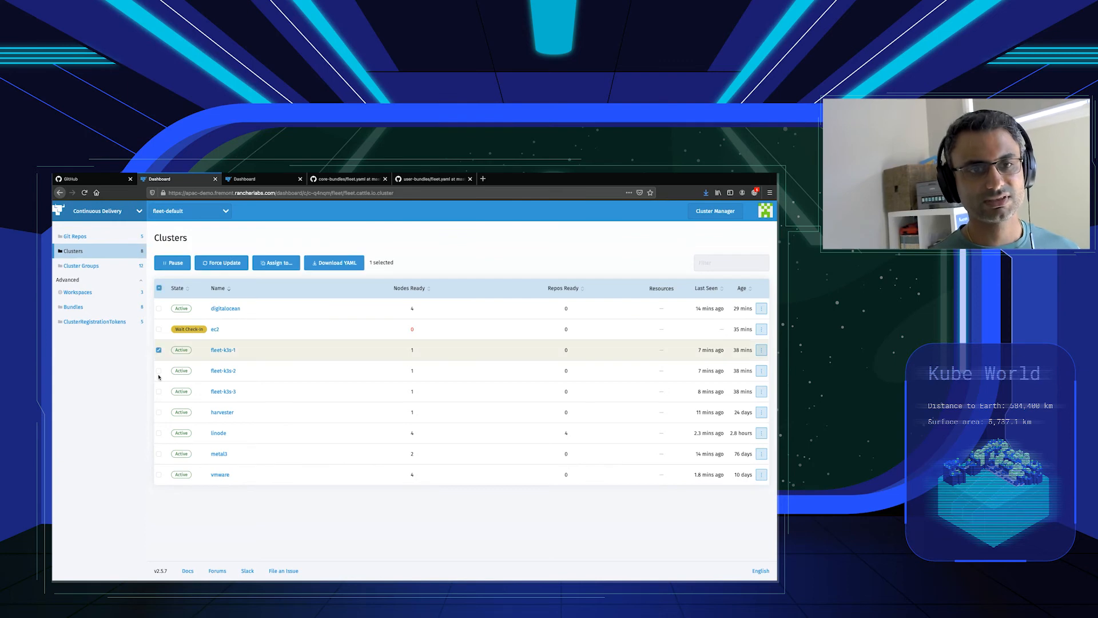
{"action": "left_click", "coordinate": [159, 371]}
{"action": "left_click", "coordinate": [159, 392]}
{"action": "left_click", "coordinate": [276, 263]}
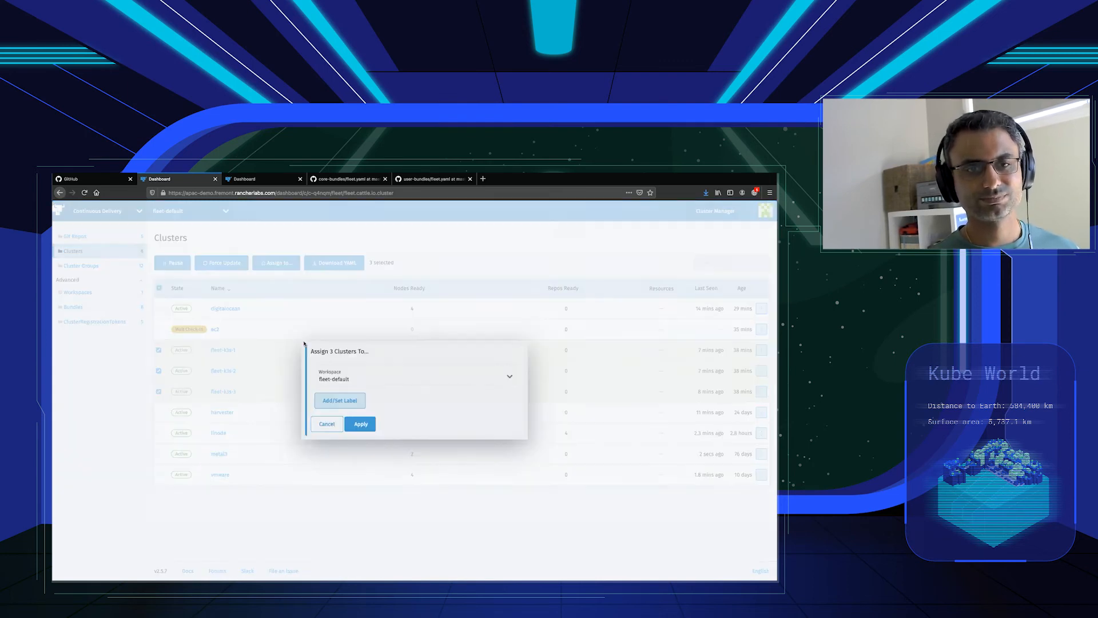
{"action": "left_click", "coordinate": [332, 398]}
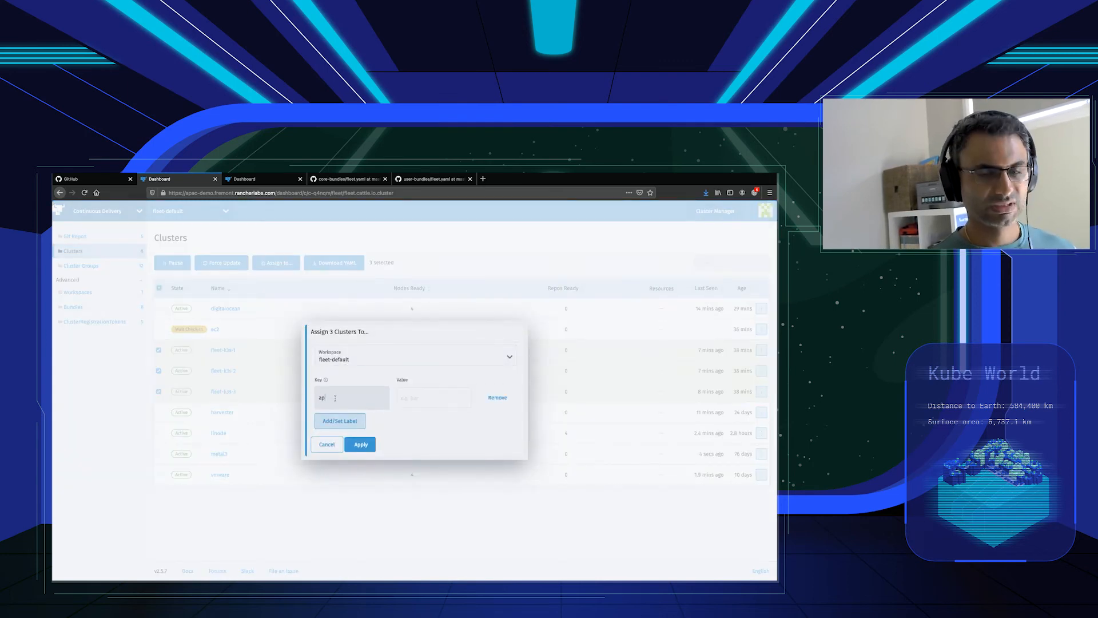
{"action": "type", "text": "apiclient"}
{"action": "key", "text": "Tab"}
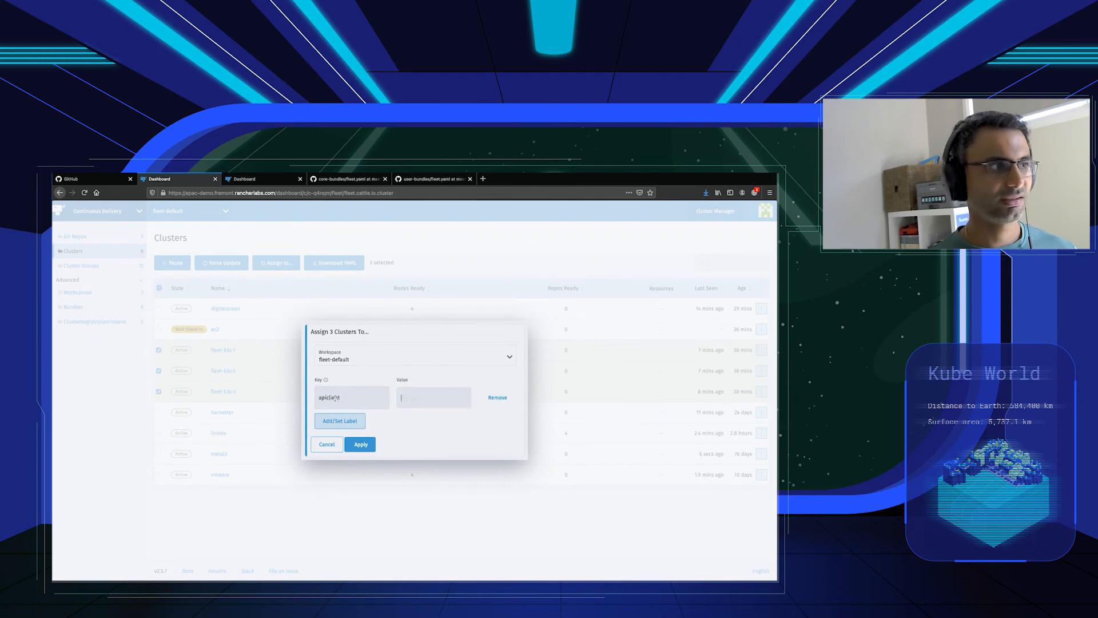
{"action": "type", "text": "enabled"}
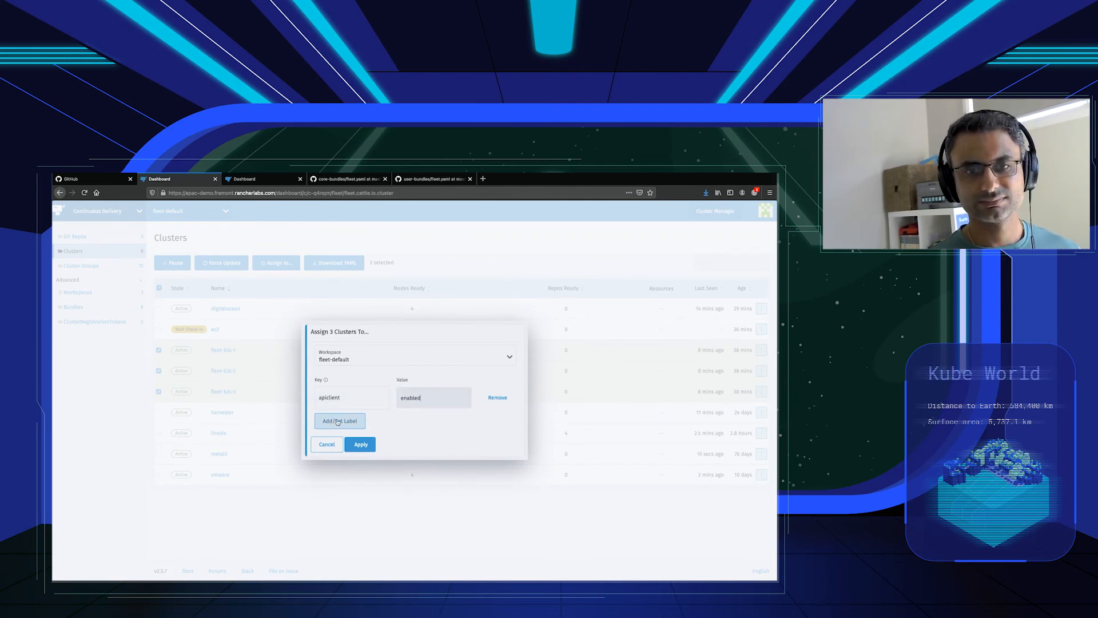
Add a second label apiEndpoint with value apiserver.ibrokethe.cloud, apply both labels to the three selected clusters, and check the Git repos list.
{"action": "left_click", "coordinate": [330, 423]}
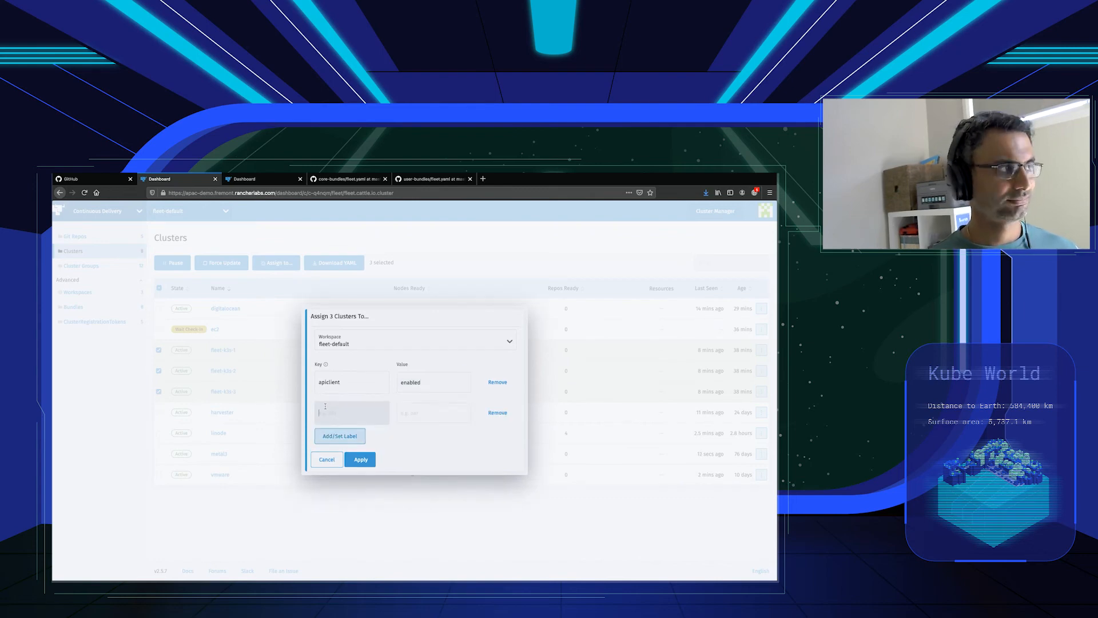
{"action": "type", "text": "apiEndpoint"}
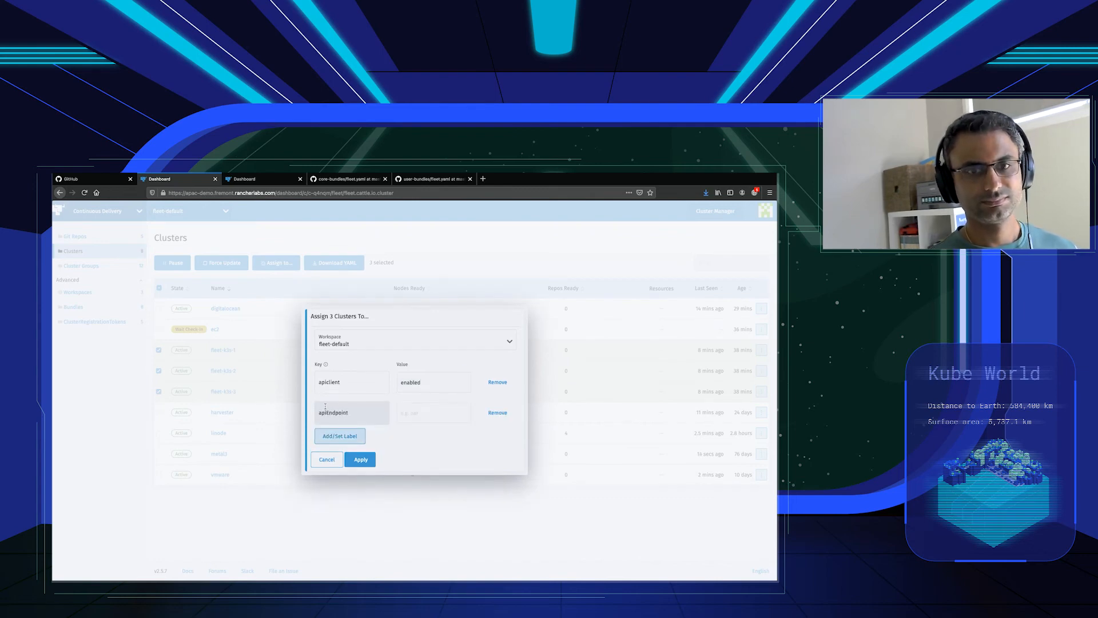
{"action": "key", "text": "Tab"}
{"action": "type", "text": "ibroketh"}
{"action": "key", "text": "ctrl+a"}
{"action": "type", "text": "apis"}
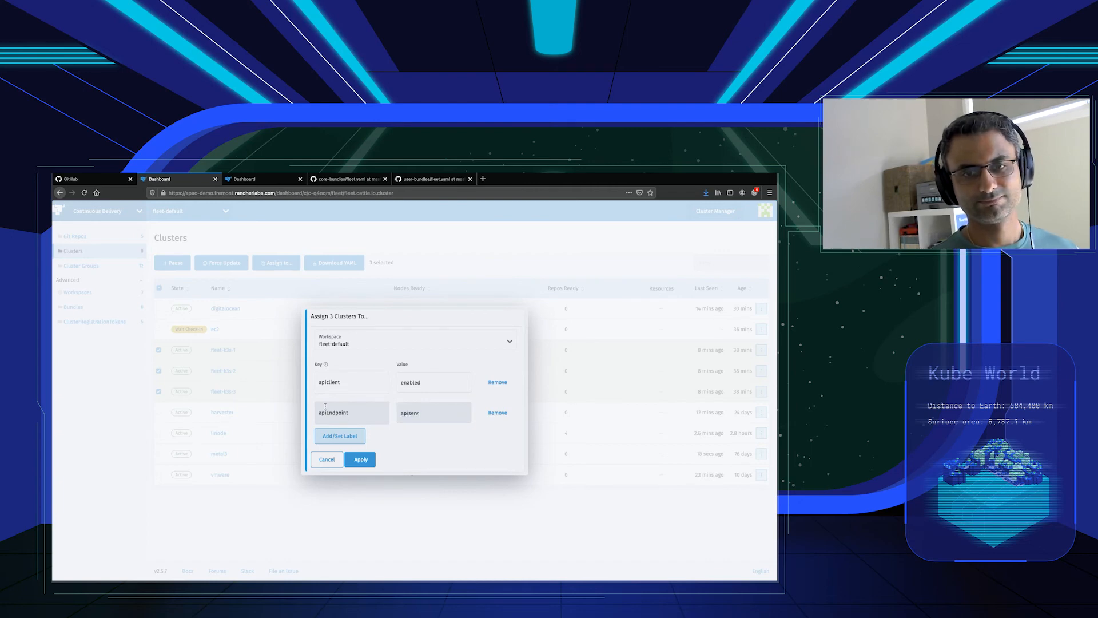
{"action": "type", "text": "ibro"}
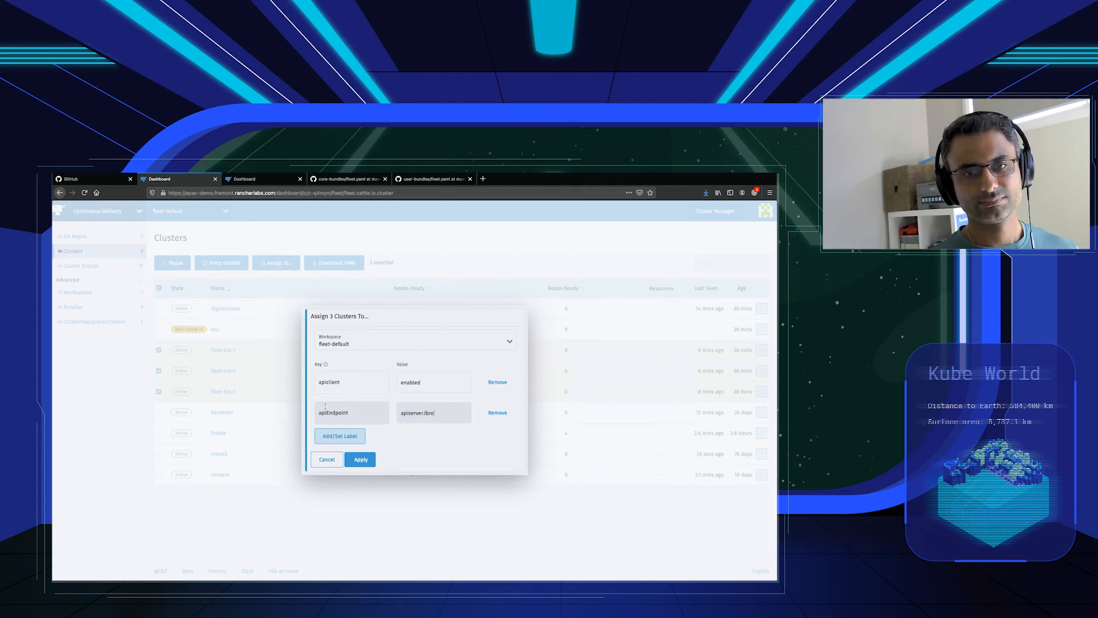
{"action": "type", "text": "kethe.cloud"}
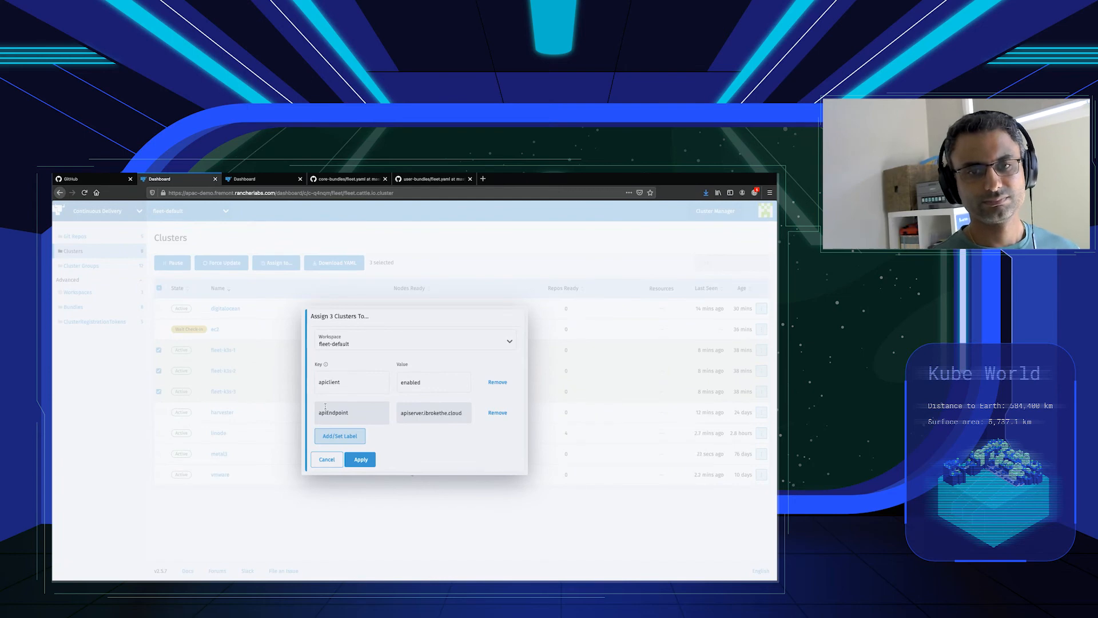
{"action": "left_click", "coordinate": [354, 460]}
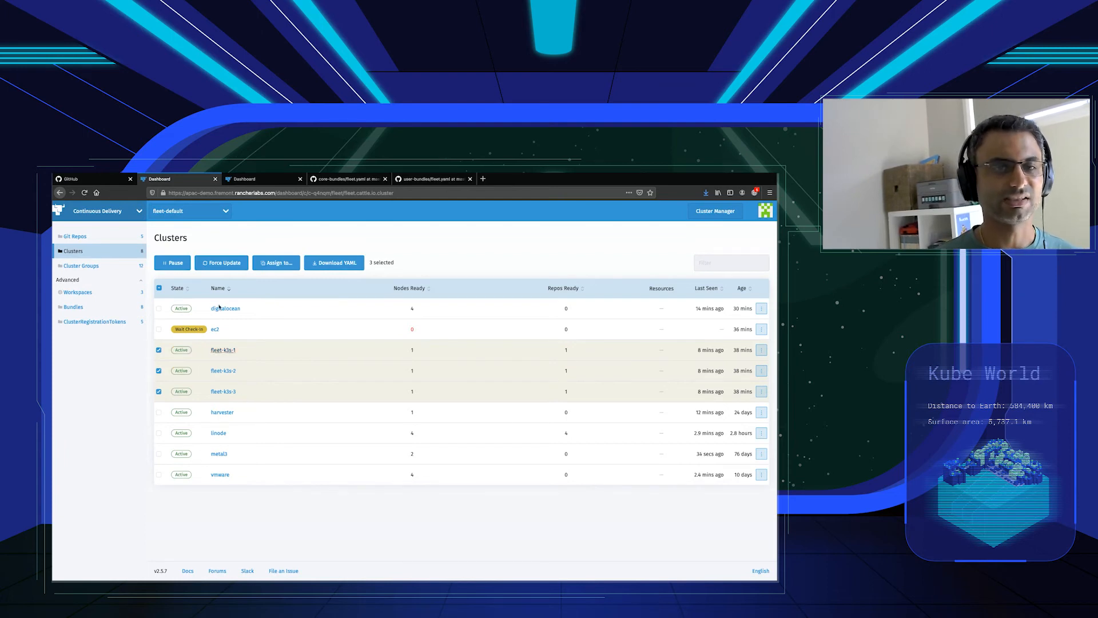
{"action": "left_click", "coordinate": [97, 238]}
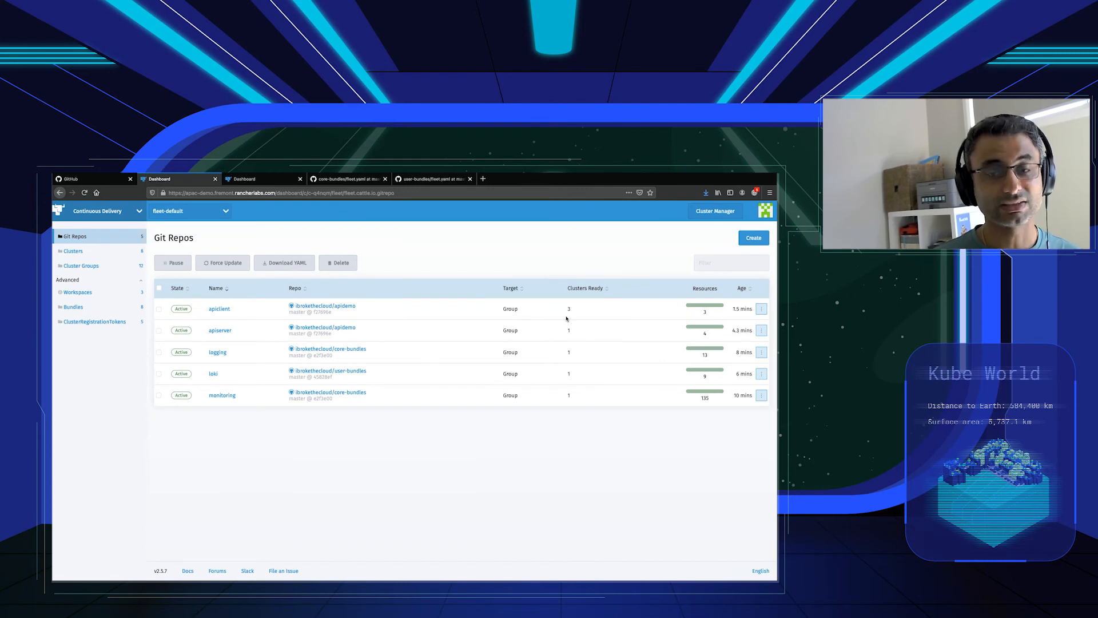
View the pod logs of the apiclient-charts-client deployment on cluster fleet-k3s-1 and check the cluster name in the log messages.
{"action": "key", "text": "ctrl+Tab"}
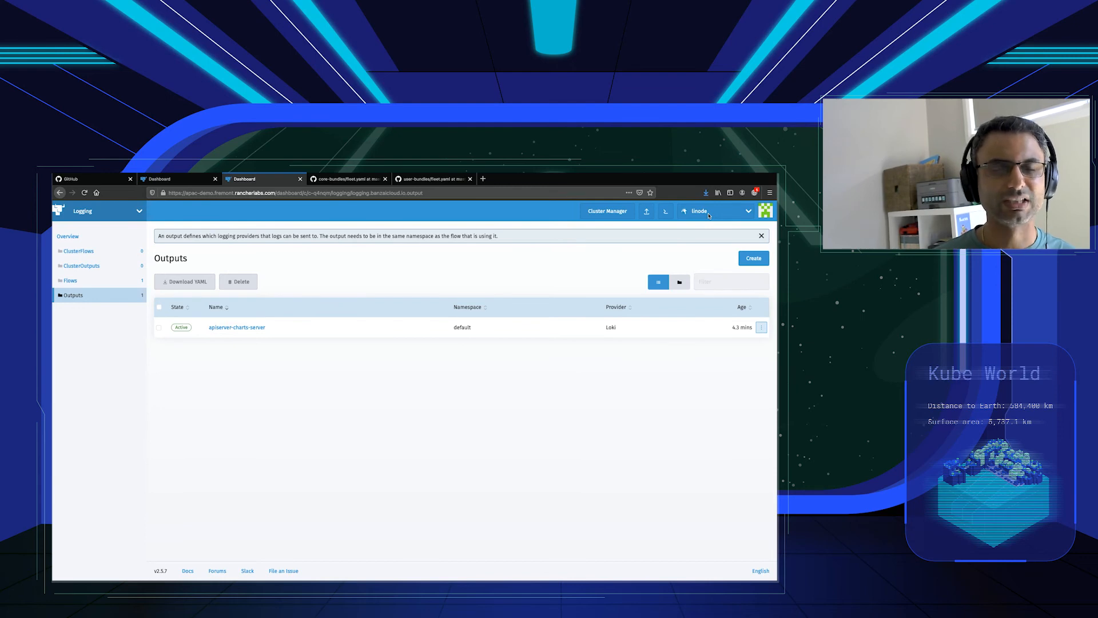
{"action": "left_click", "coordinate": [709, 215]}
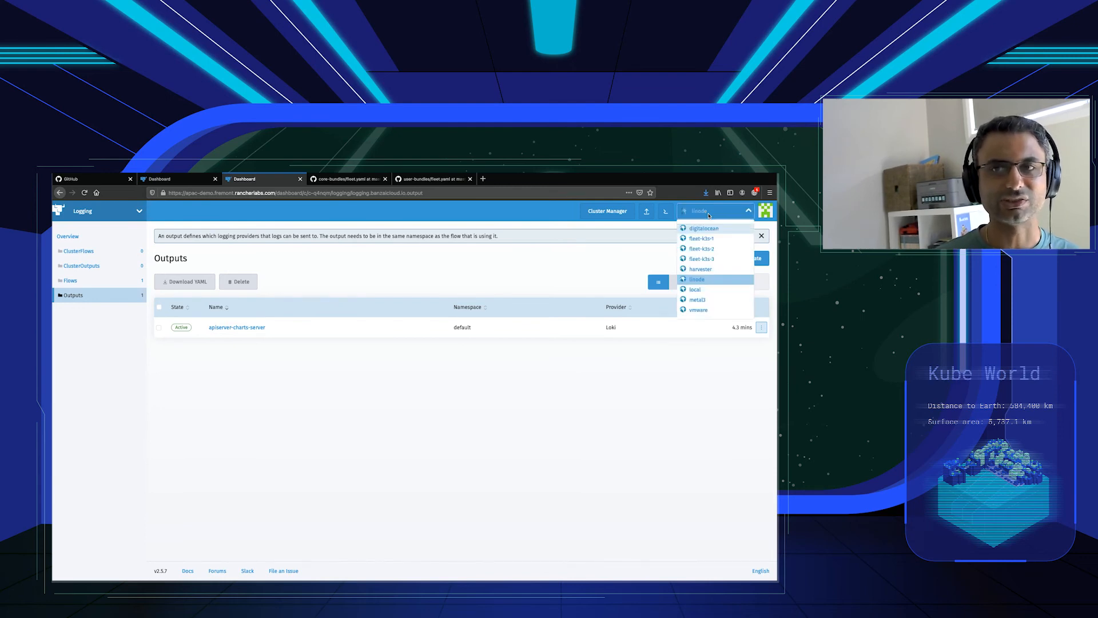
{"action": "left_click", "coordinate": [707, 239]}
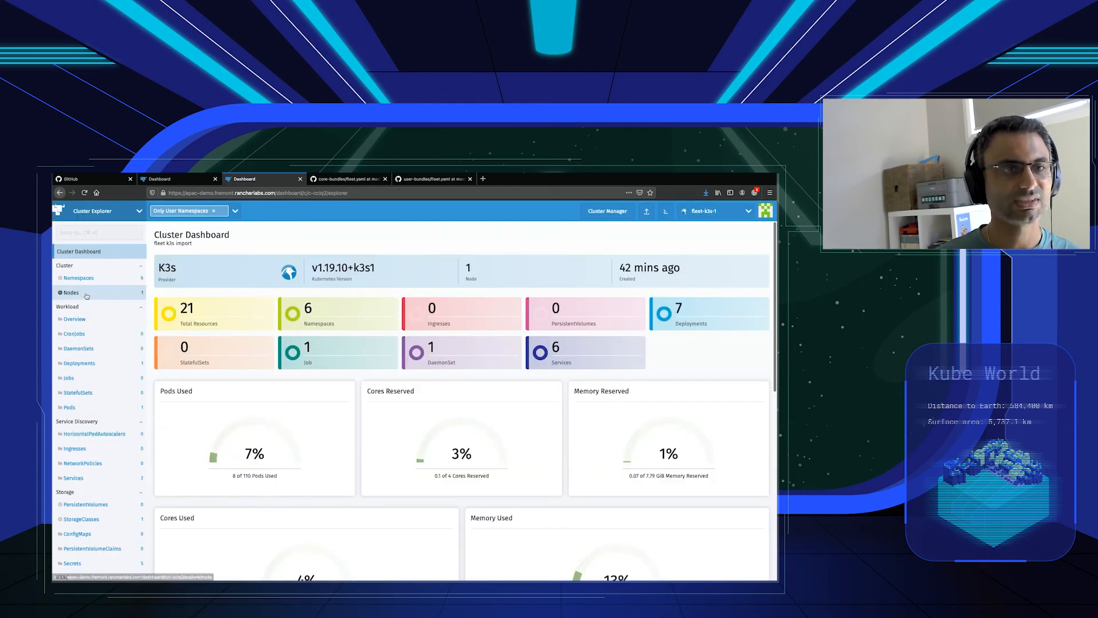
{"action": "left_click", "coordinate": [100, 365]}
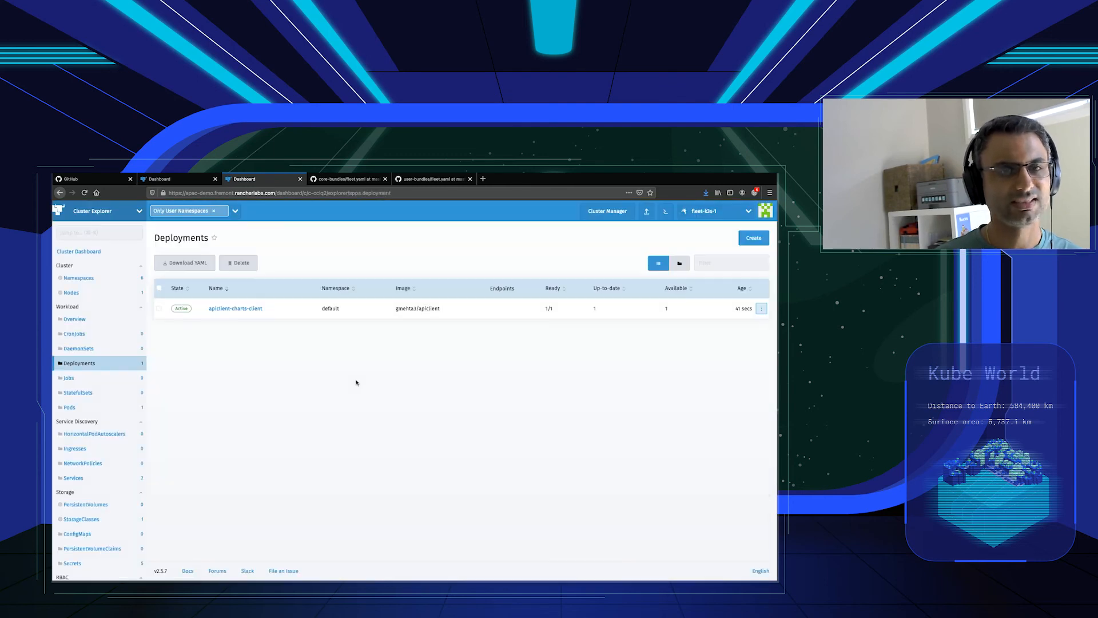
{"action": "left_click", "coordinate": [255, 309]}
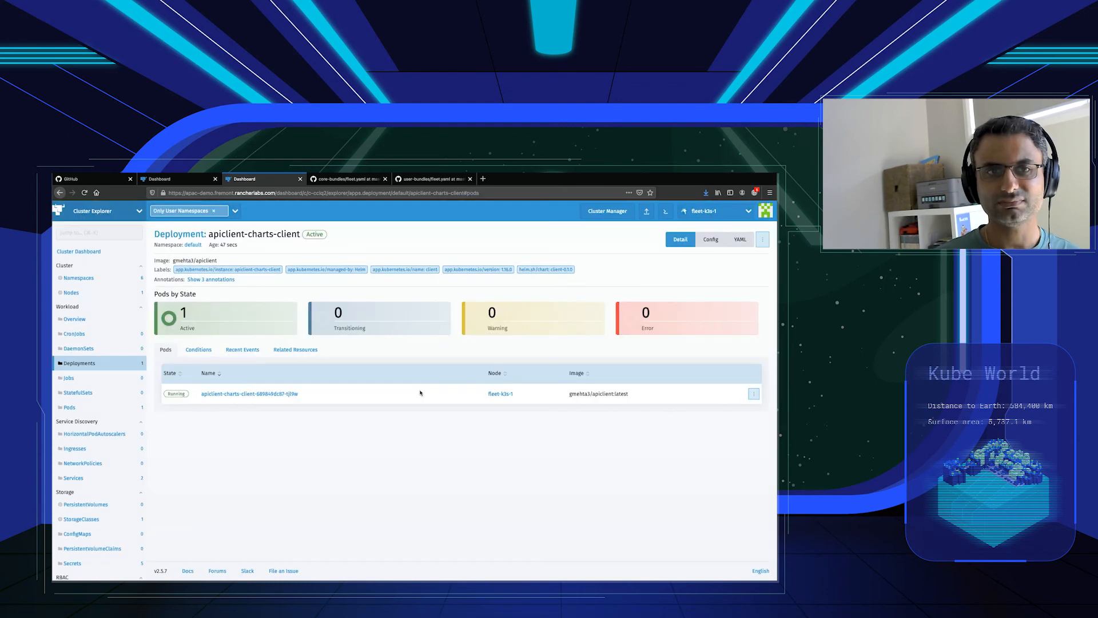
{"action": "left_click", "coordinate": [754, 394]}
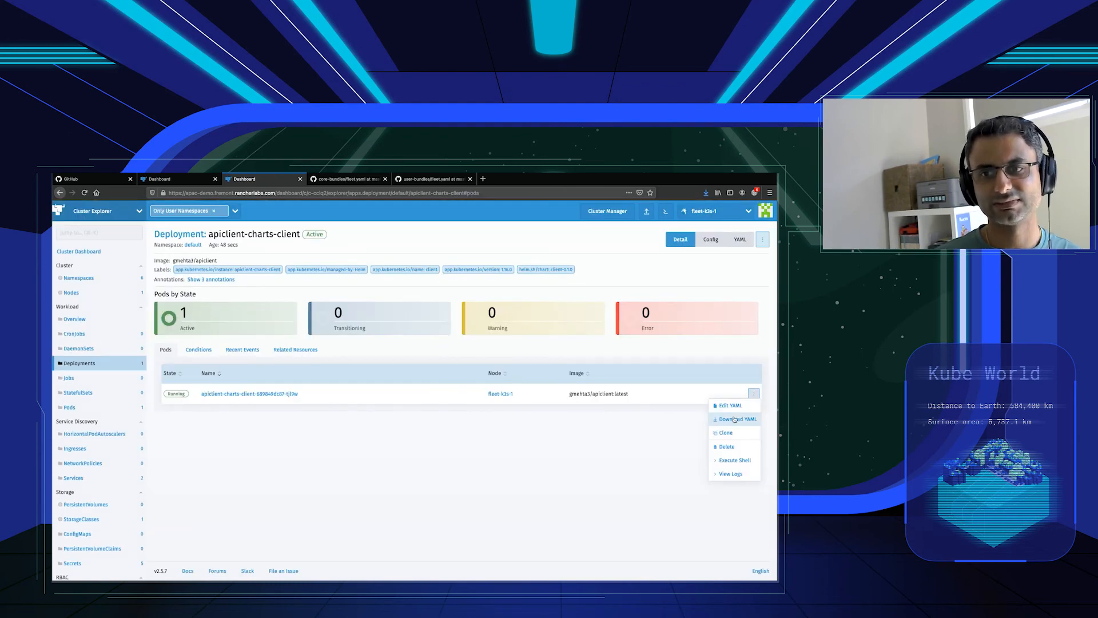
{"action": "left_click", "coordinate": [723, 474]}
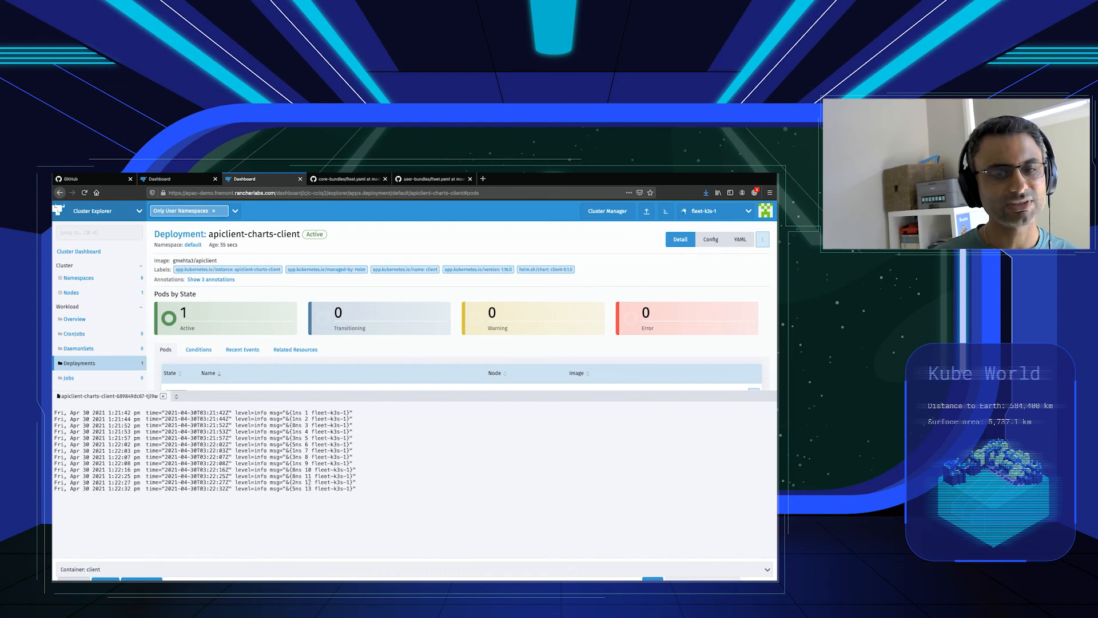
{"action": "left_click_drag", "start_coordinate": [315, 482], "coordinate": [350, 482]}
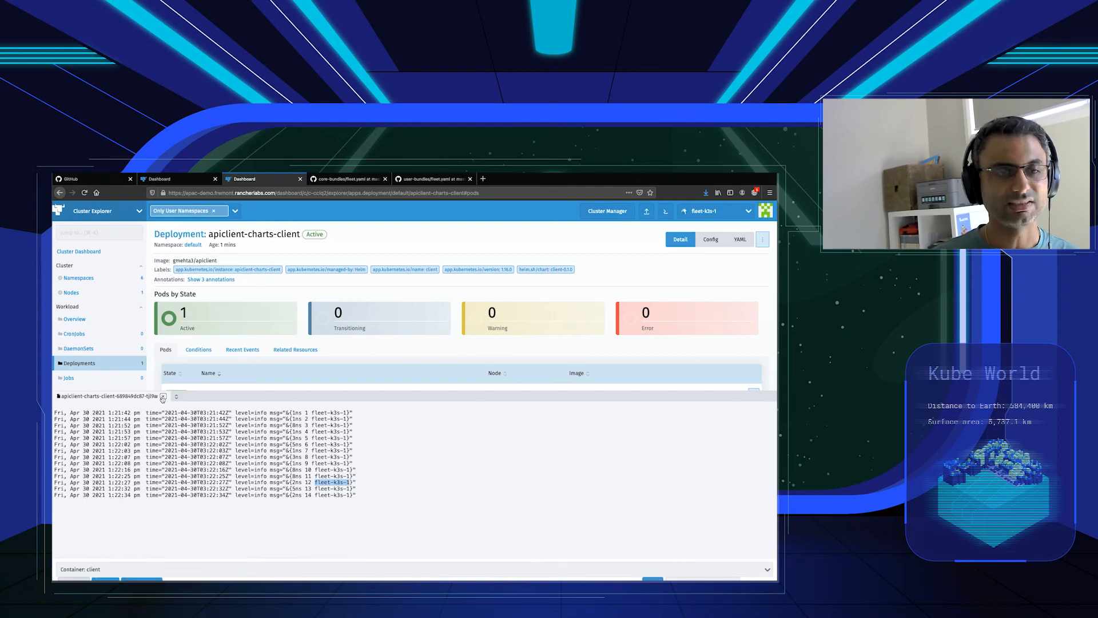
{"action": "left_click", "coordinate": [163, 397]}
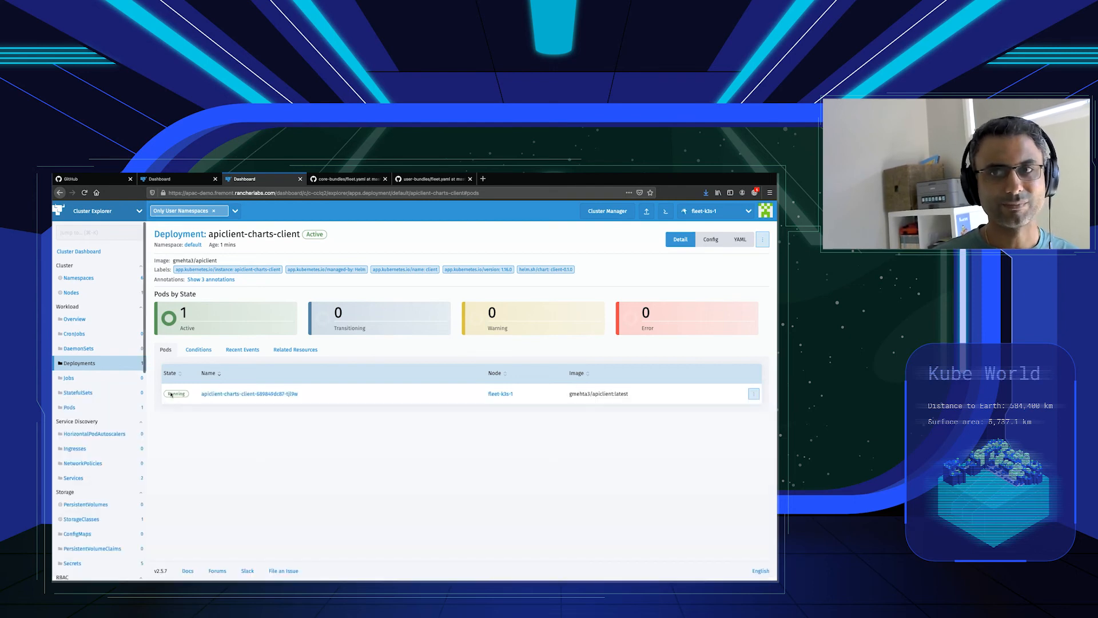
View the pod logs of the apiserver-charts-server deployment on the linode cluster.
{"action": "left_click", "coordinate": [704, 211]}
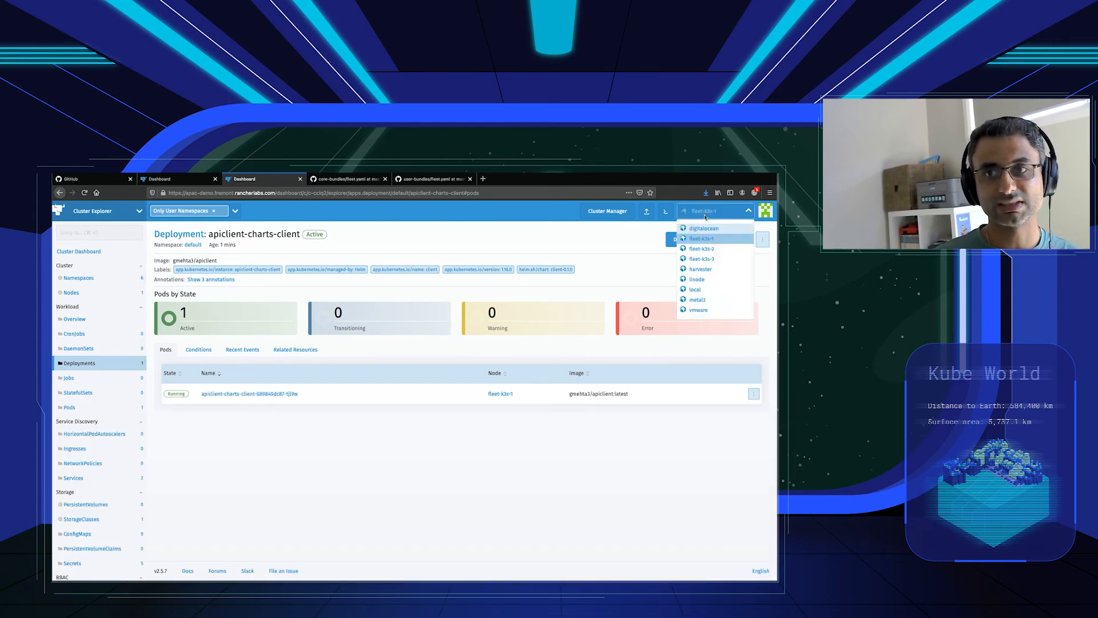
{"action": "left_click", "coordinate": [696, 279]}
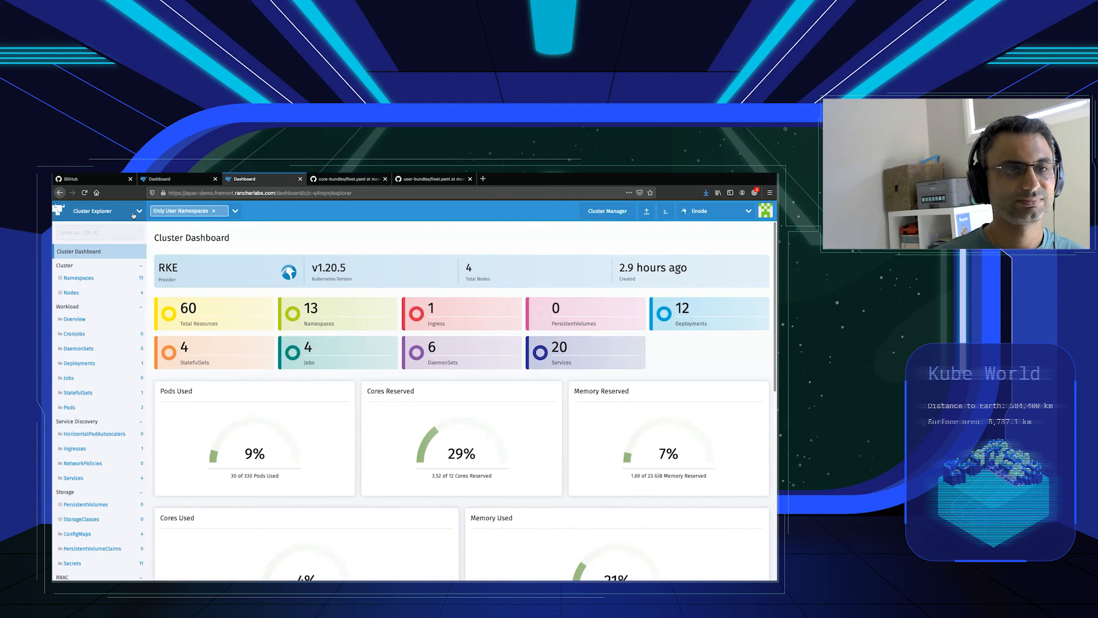
{"action": "left_click", "coordinate": [109, 365]}
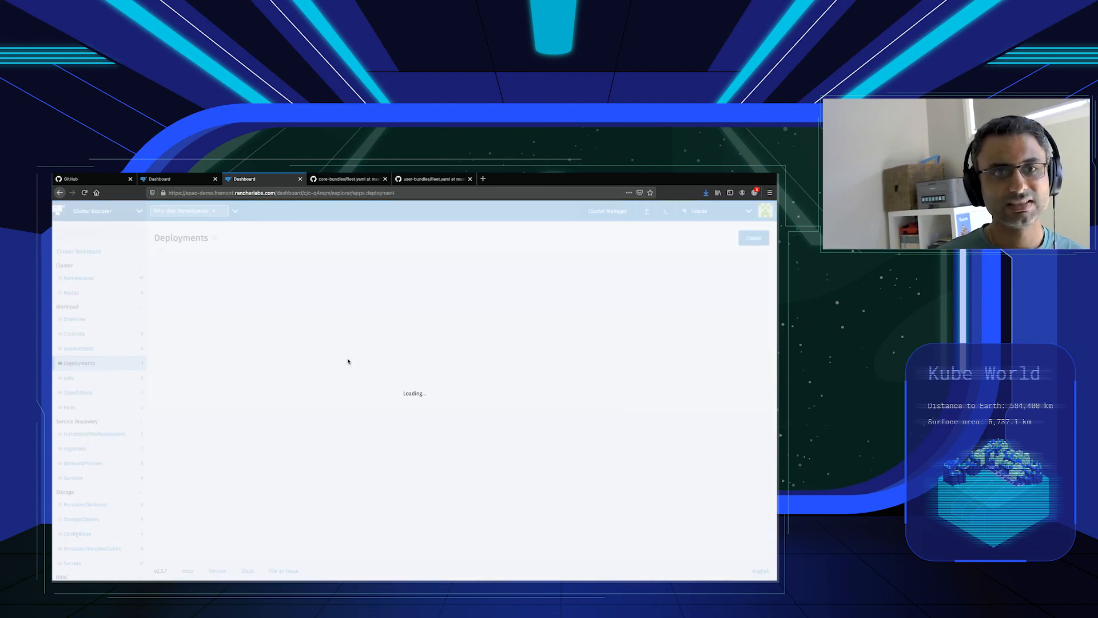
{"action": "left_click", "coordinate": [227, 309]}
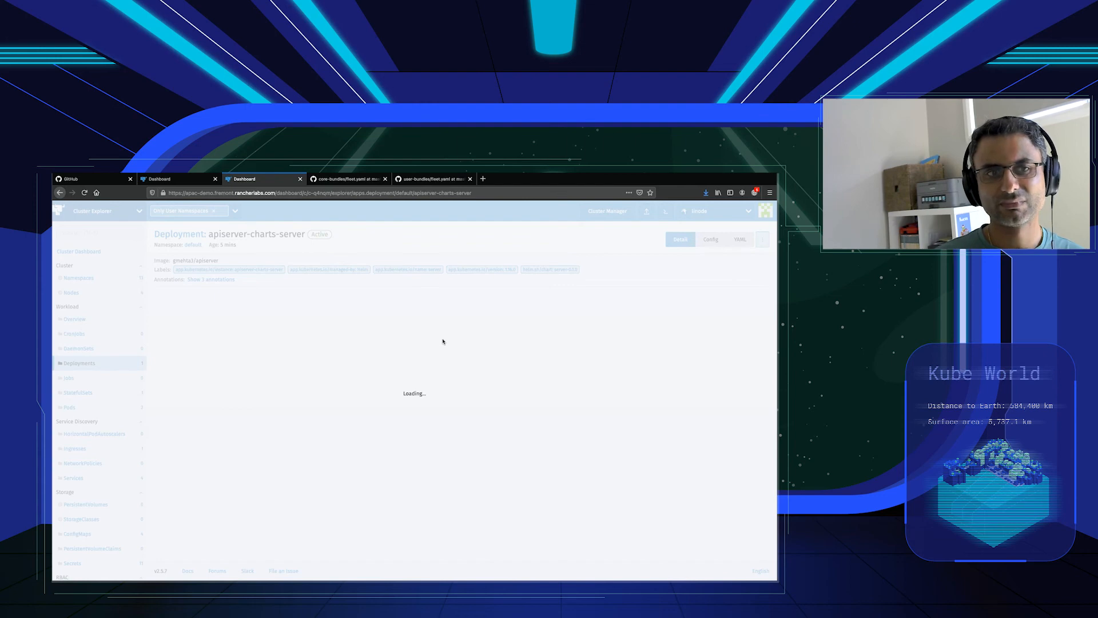
{"action": "left_click", "coordinate": [754, 393]}
{"action": "left_click", "coordinate": [734, 473]}
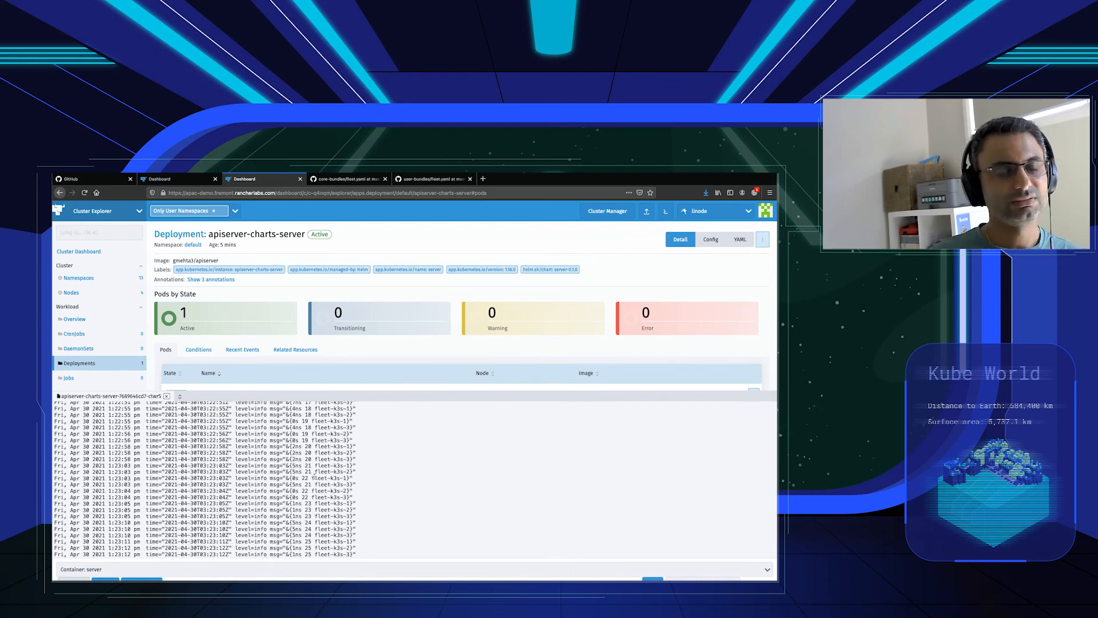
{"action": "left_click", "coordinate": [167, 397]}
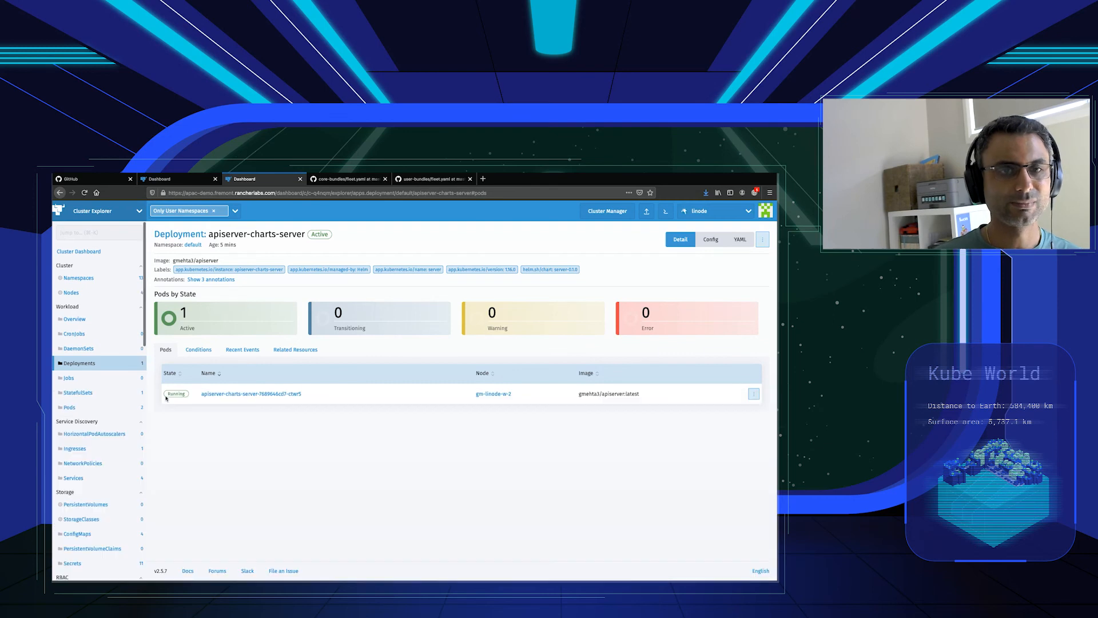
Open Grafana from the linode cluster's Monitoring dashboard and sign in as admin with the account password.
{"action": "left_click", "coordinate": [105, 211]}
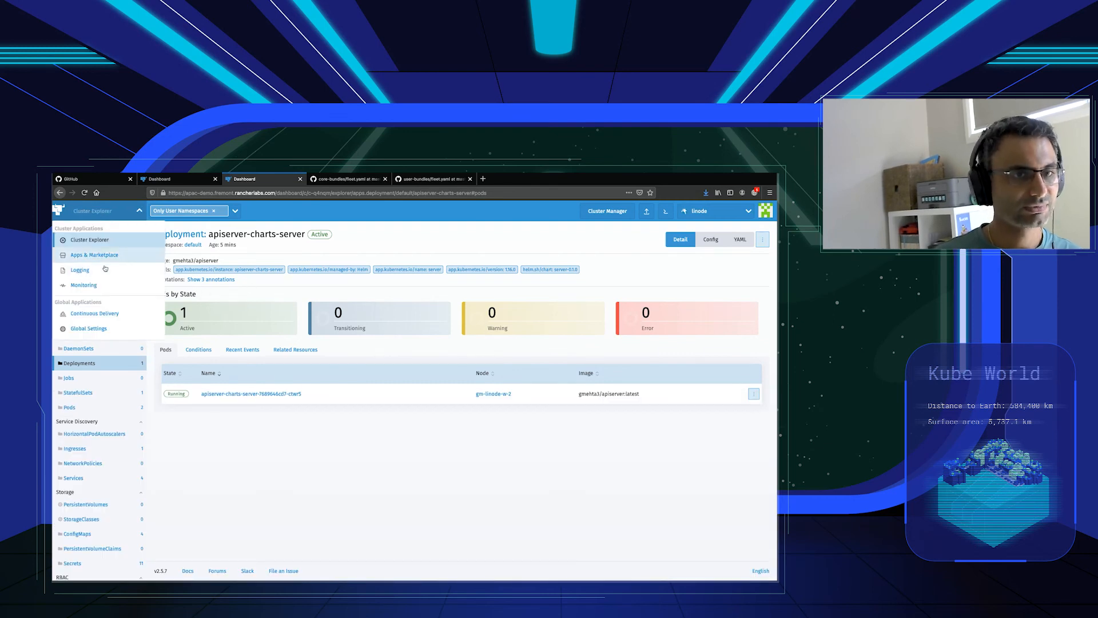
{"action": "left_click", "coordinate": [84, 285]}
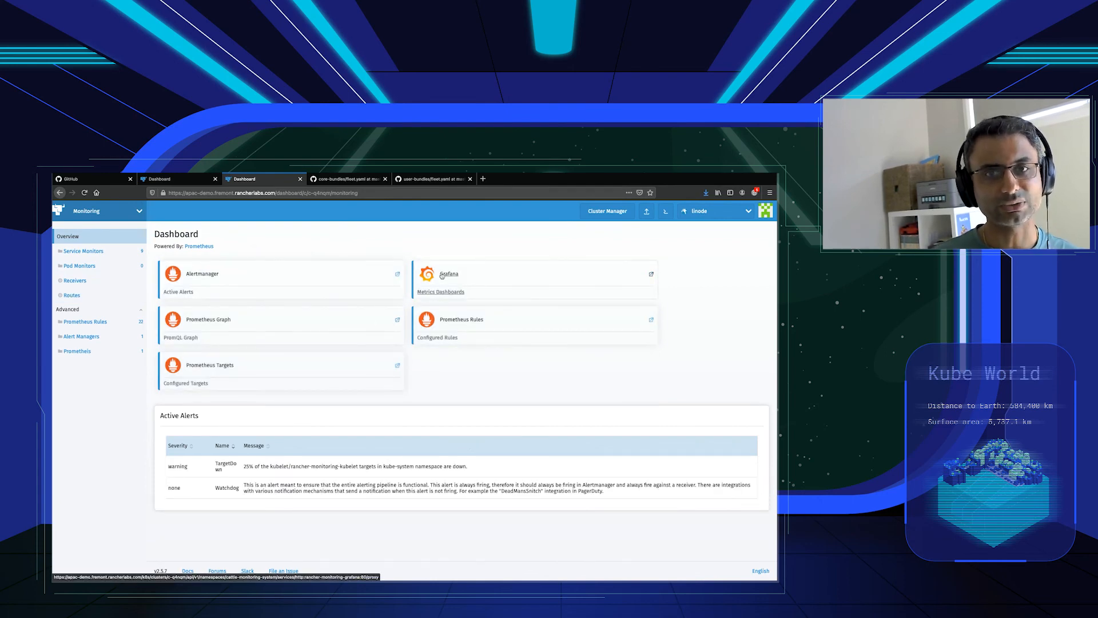
{"action": "left_click", "coordinate": [442, 276]}
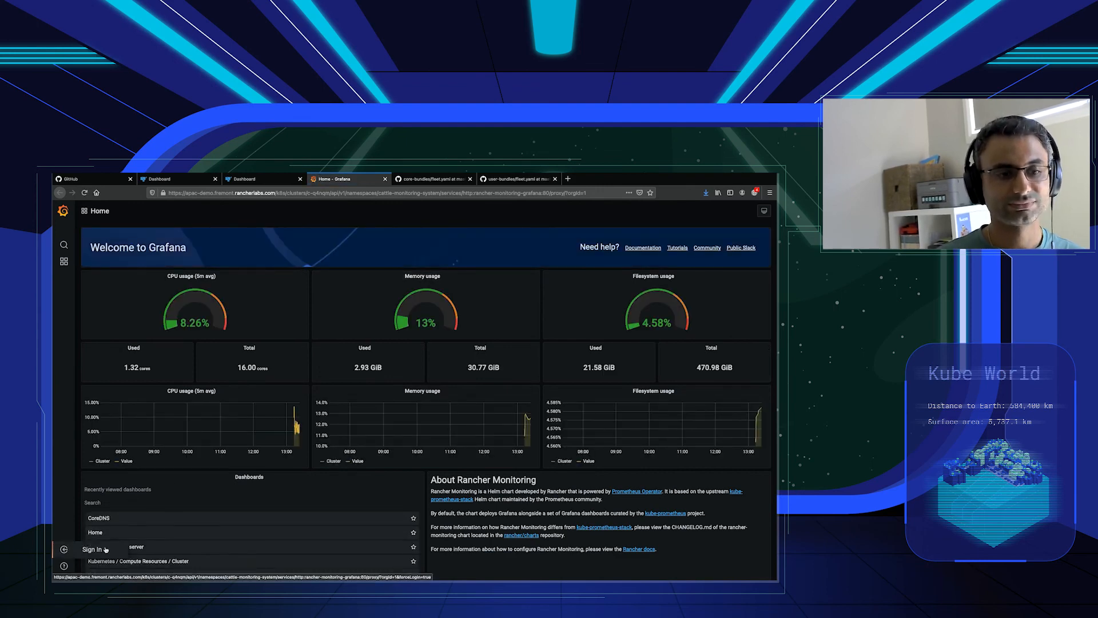
{"action": "left_click", "coordinate": [106, 549]}
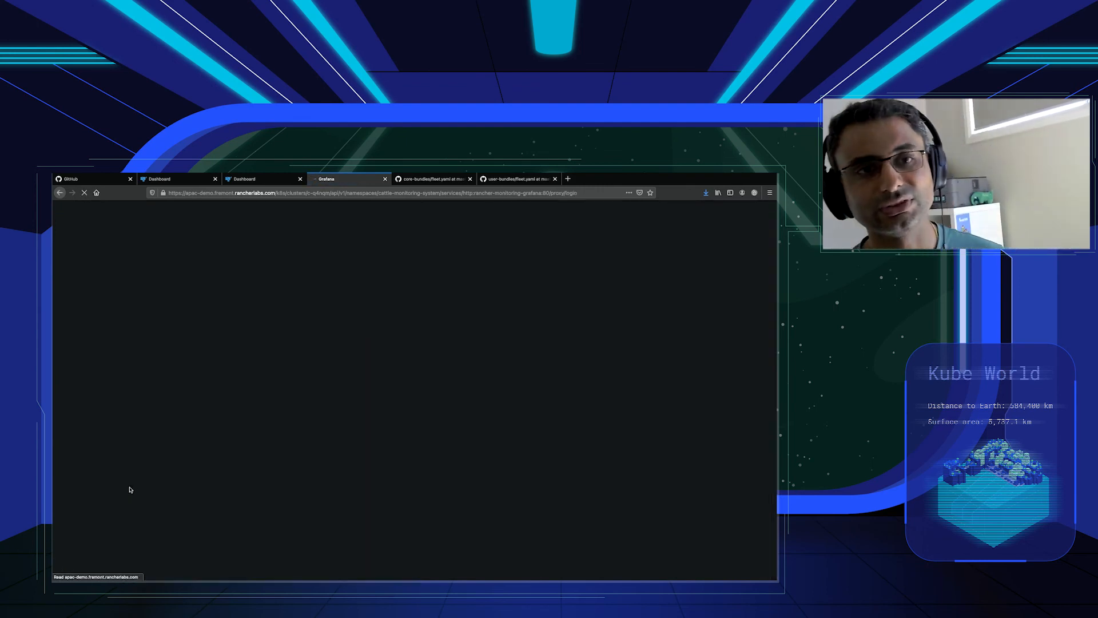
{"action": "left_click", "coordinate": [360, 409]}
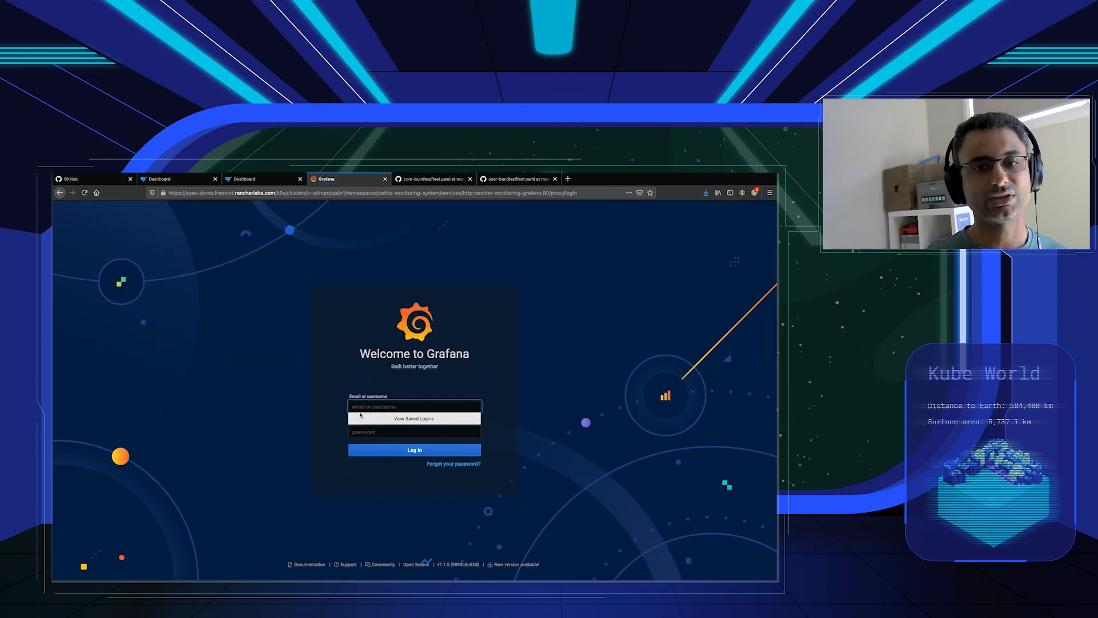
{"action": "type", "text": "admin"}
{"action": "key", "text": "Tab"}
{"action": "type", "text": "adm"}
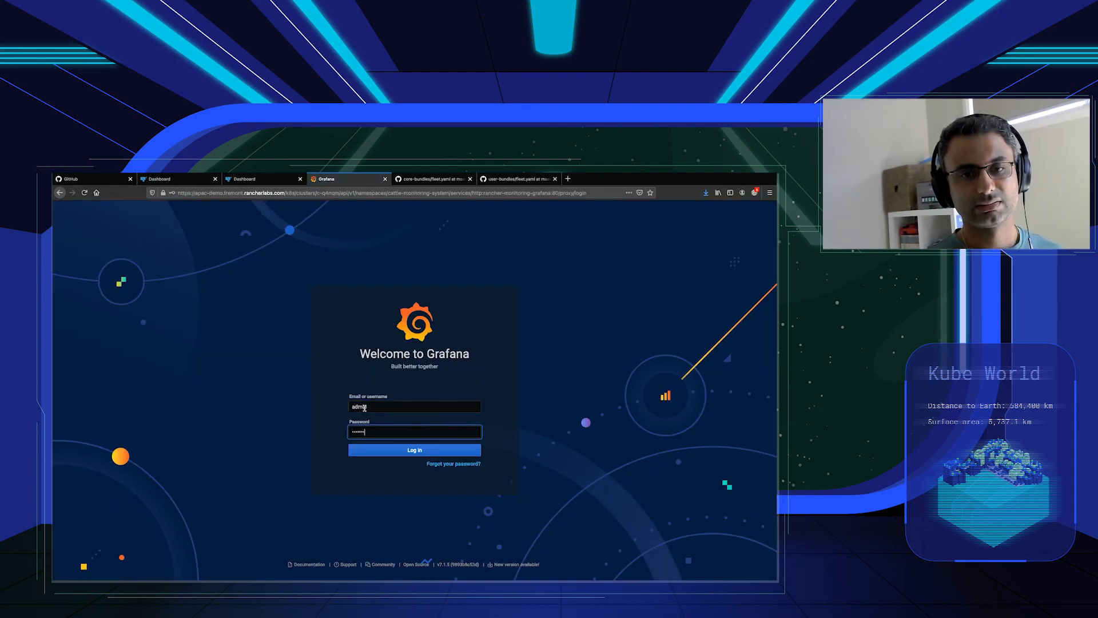
{"action": "key", "text": "Return"}
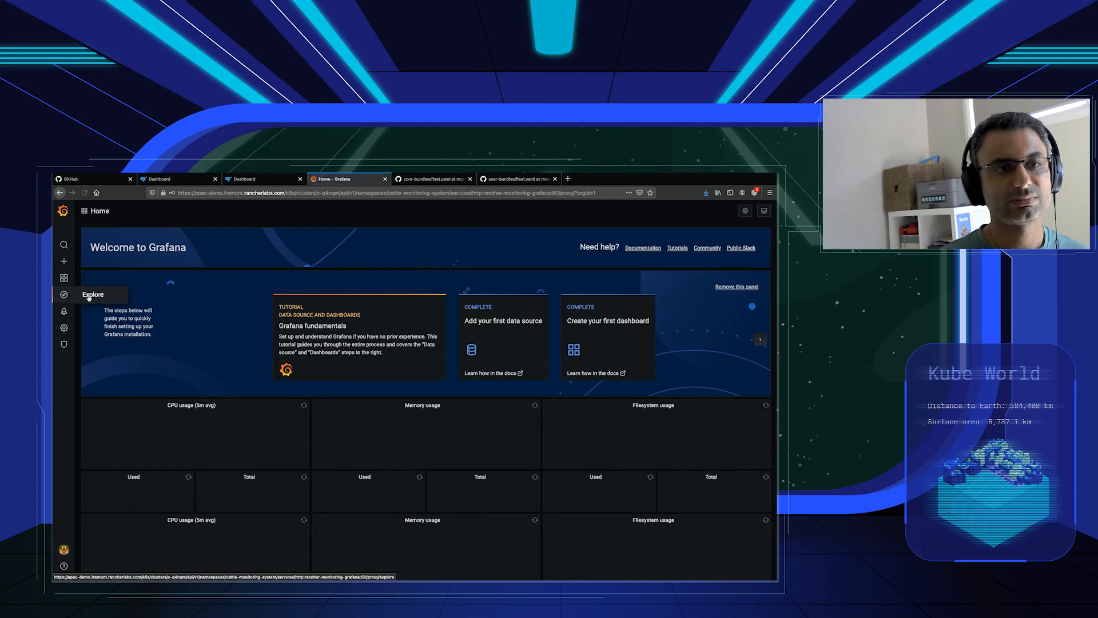
Run the Loki query {namespace="default"} in Grafana Explore and examine the returned API server log lines.
{"action": "left_click", "coordinate": [88, 297]}
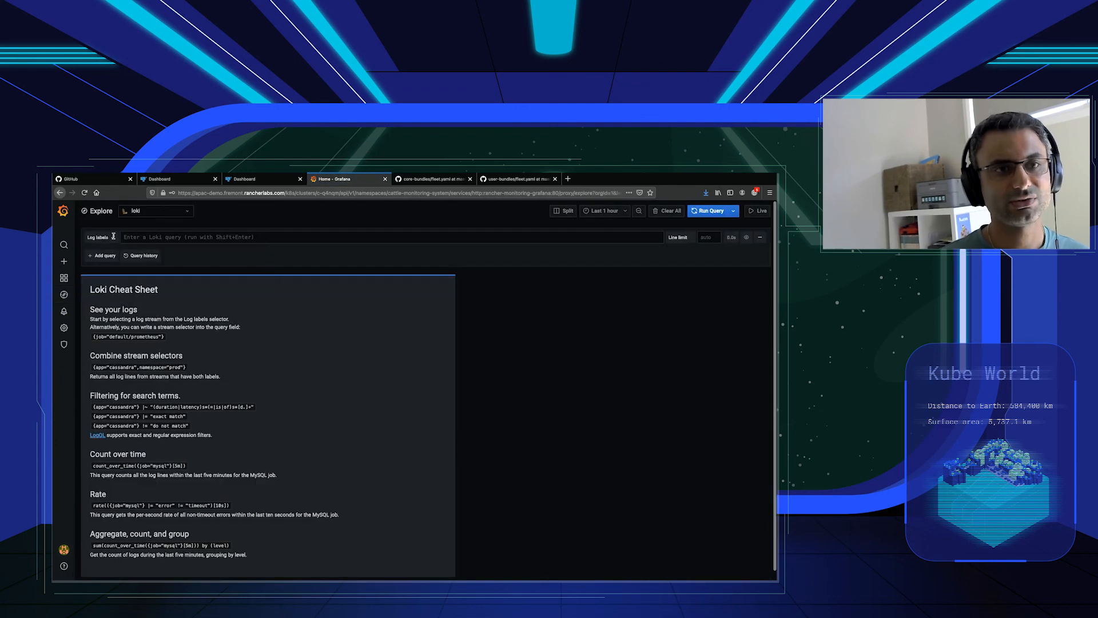
{"action": "left_click", "coordinate": [142, 238]}
{"action": "type", "text": "{name"}
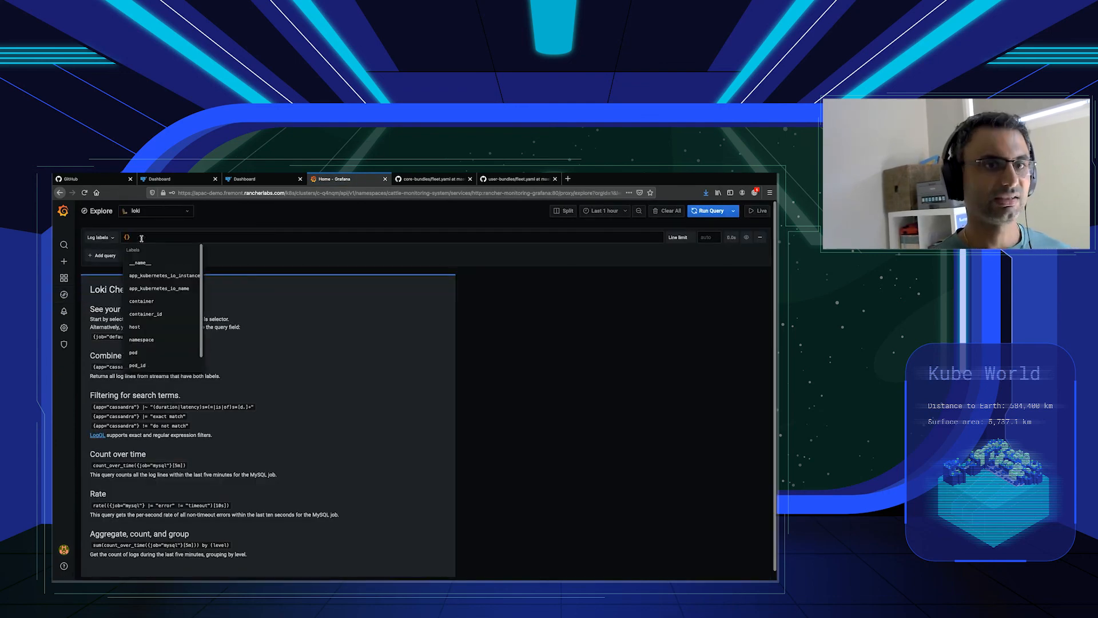
{"action": "type", "text": "space=\"de"}
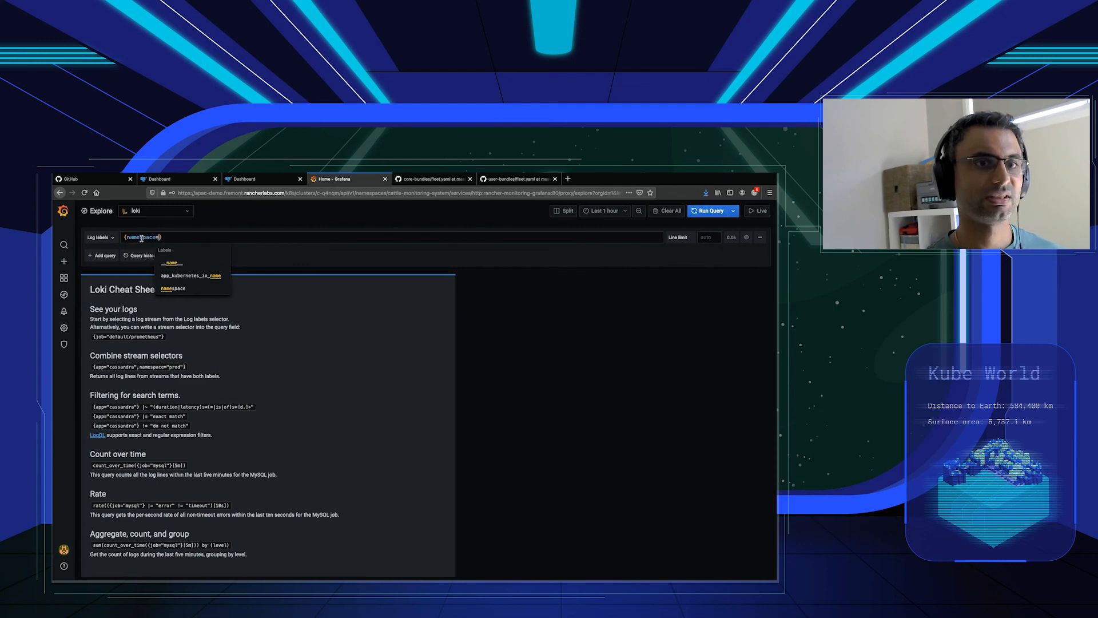
{"action": "type", "text": "fault\""}
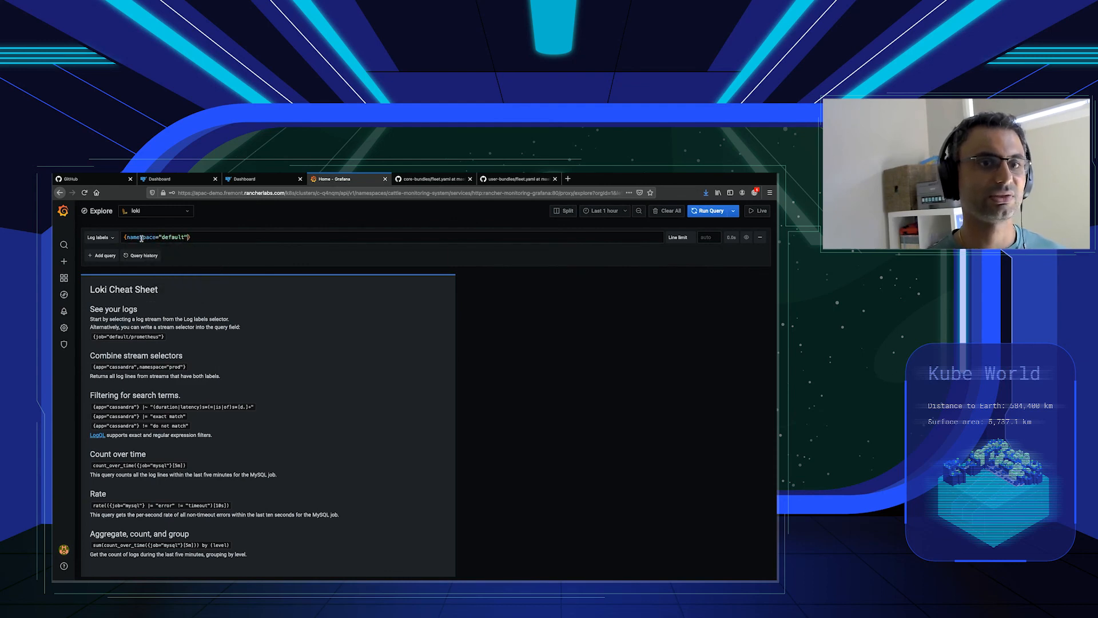
{"action": "left_click", "coordinate": [707, 211]}
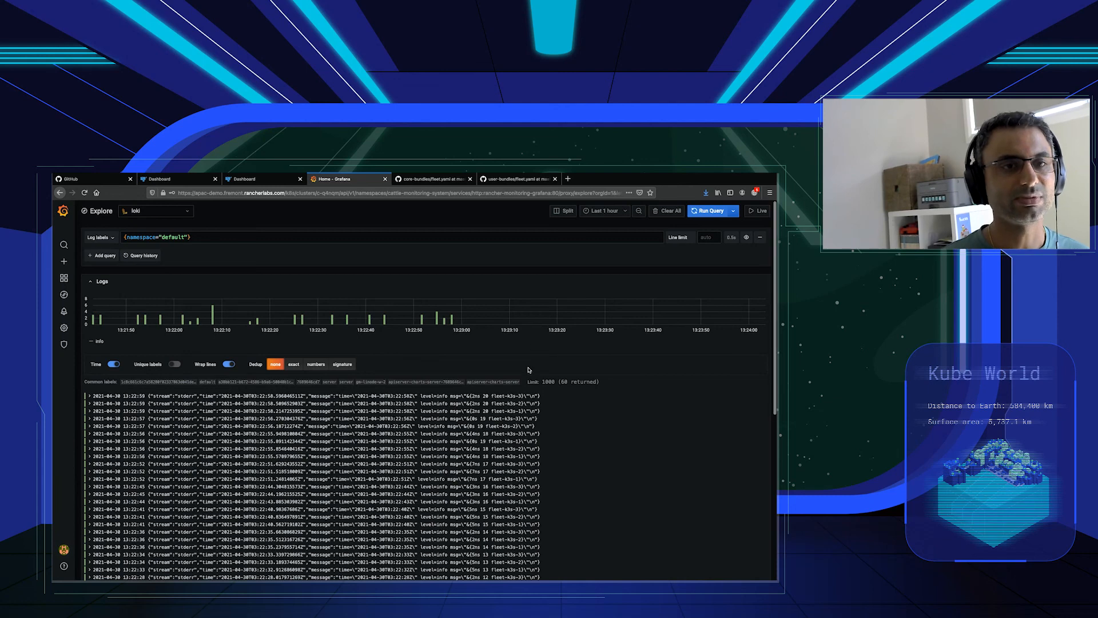
{"action": "scroll", "coordinate": [583, 369], "scroll_direction": "down", "scroll_amount": 2}
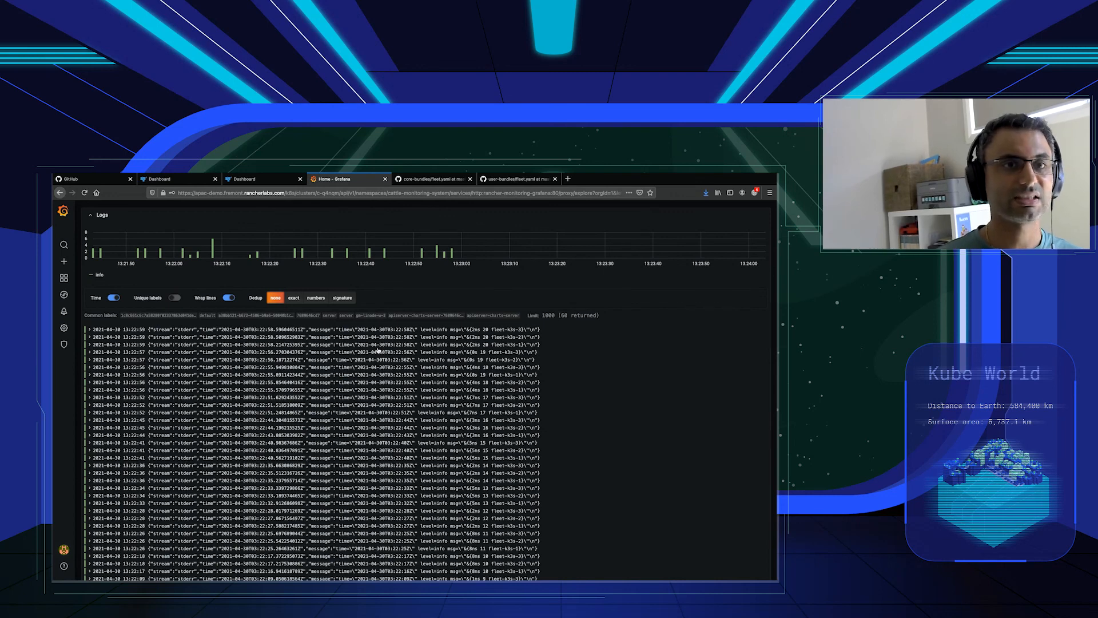
Switch to Rancher Continuous Delivery, select the metal3 and vmware clusters and enter the label apiclient with value enabled for both.
{"action": "left_click", "coordinate": [183, 180]}
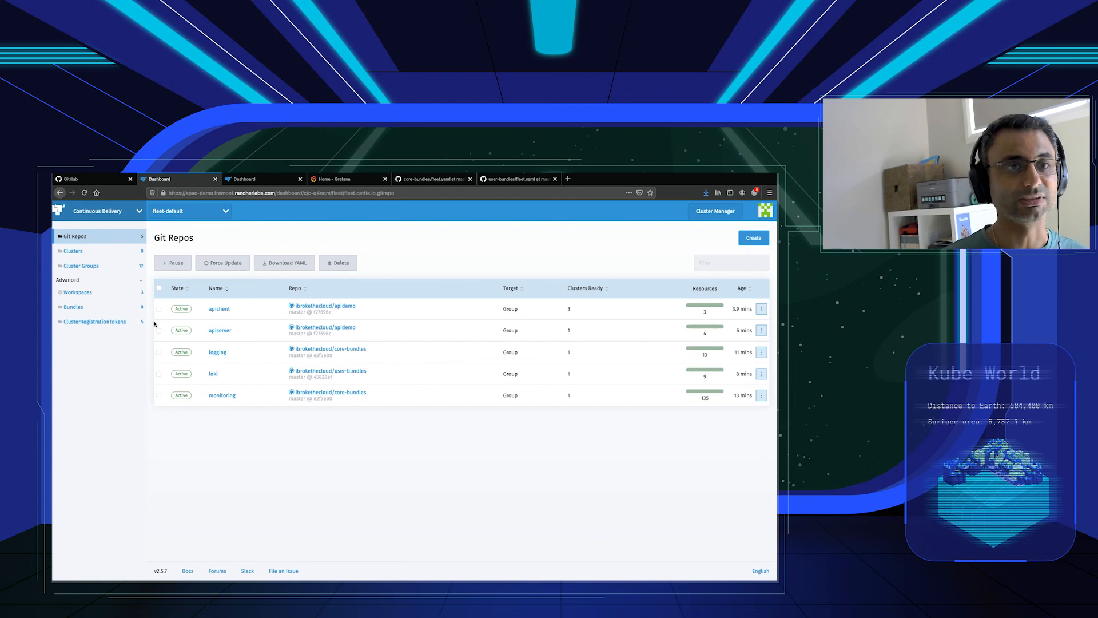
{"action": "left_click", "coordinate": [73, 251]}
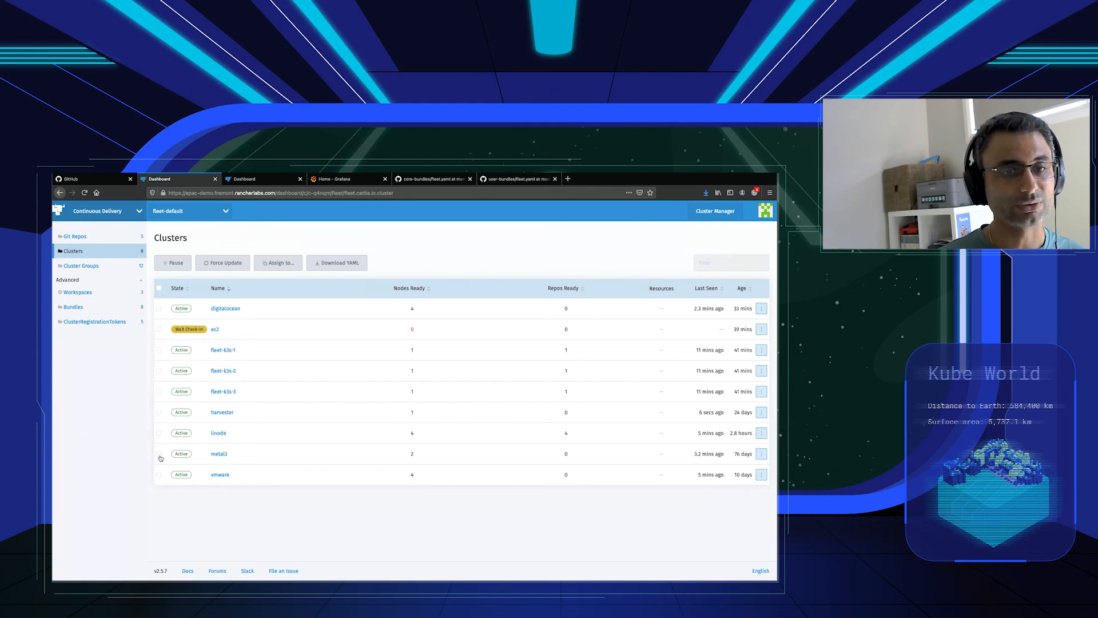
{"action": "left_click", "coordinate": [159, 454]}
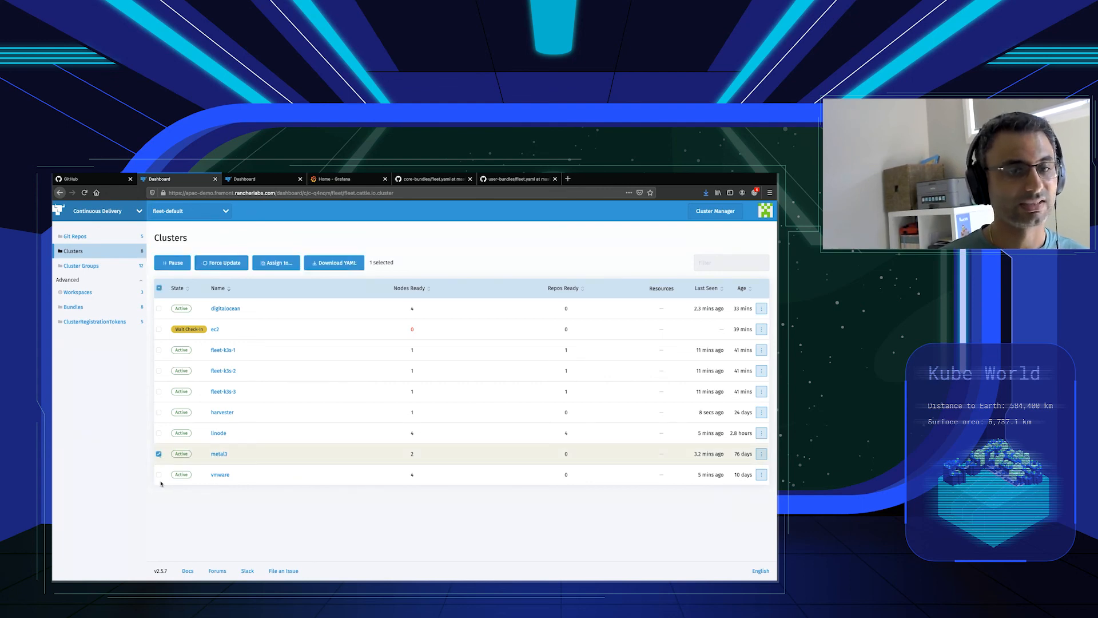
{"action": "left_click", "coordinate": [159, 474]}
{"action": "left_click", "coordinate": [287, 263]}
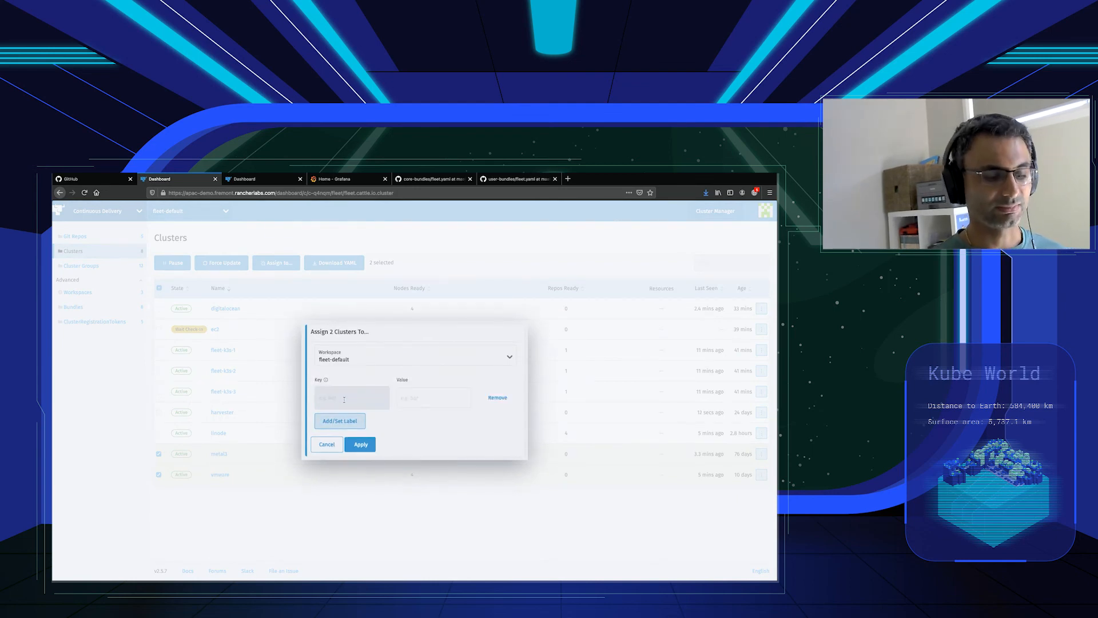
{"action": "left_click", "coordinate": [344, 400]}
{"action": "type", "text": "apiclient"}
{"action": "key", "text": "Tab"}
{"action": "type", "text": "enabled"}
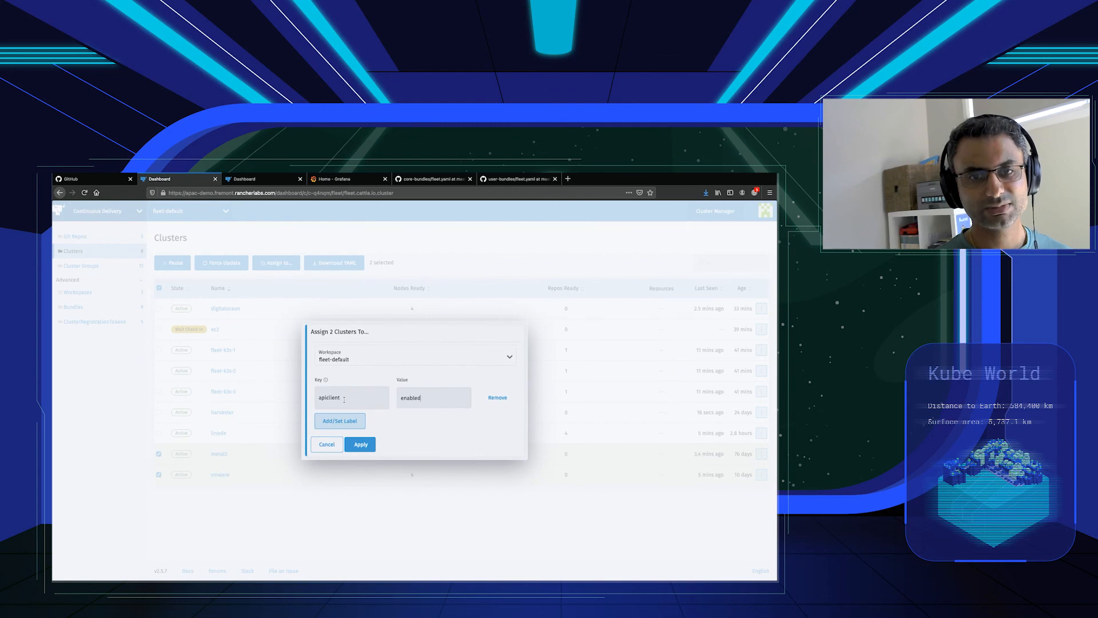
Add an apiEndpoint label with the API server's host name as its value and apply the labels to both selected clusters.
{"action": "left_click", "coordinate": [323, 423]}
{"action": "type", "text": "apiEndpoint"}
{"action": "key", "text": "Tab"}
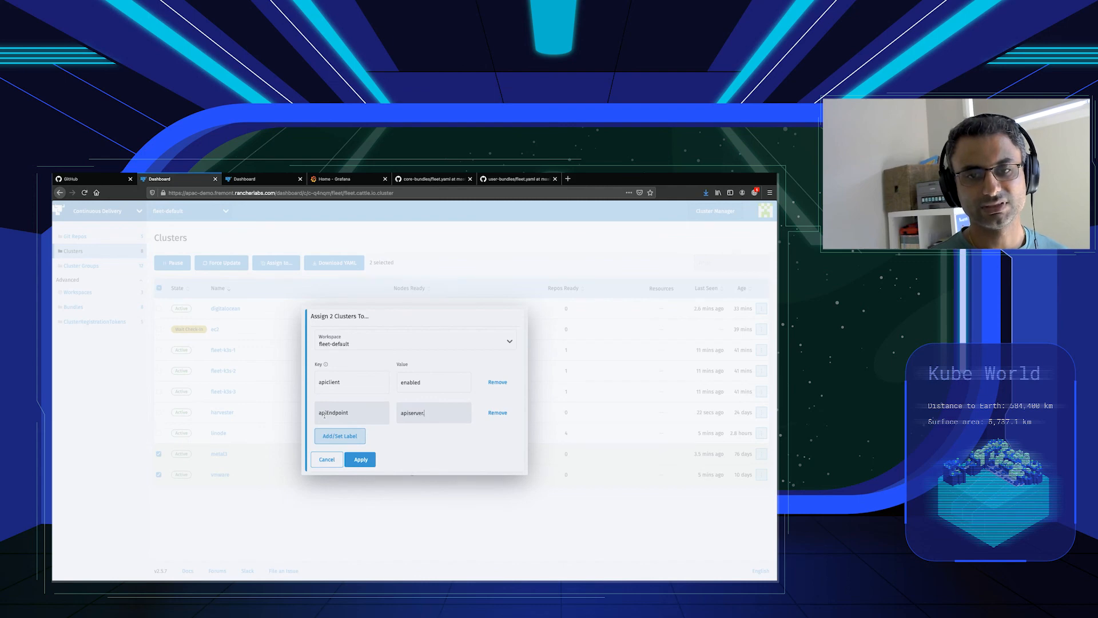
{"action": "type", "text": "apiserver.ibrokethec"}
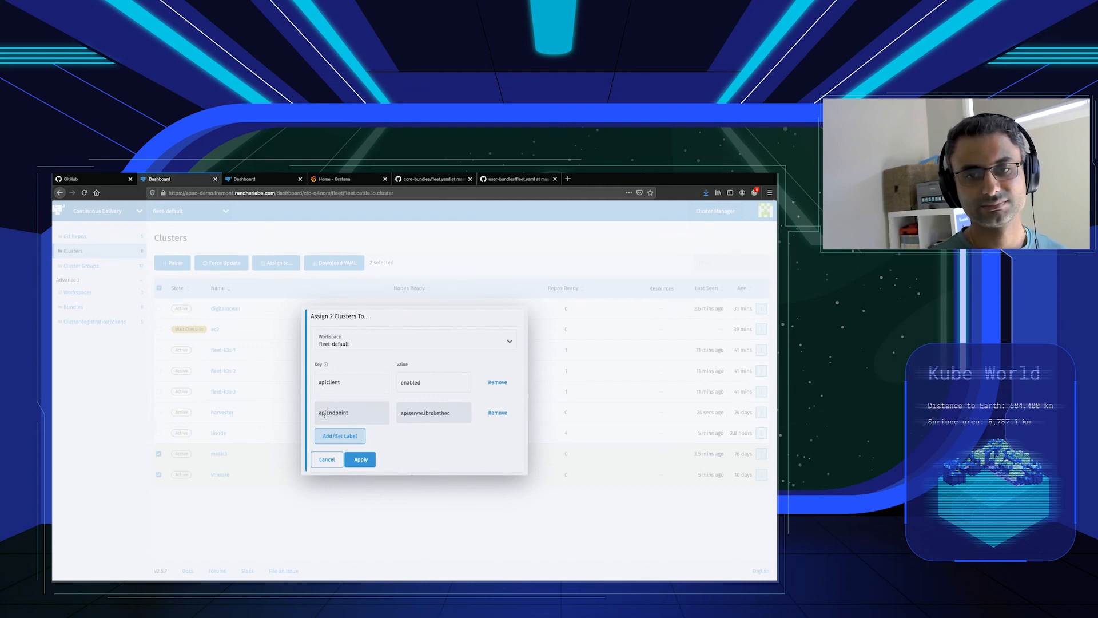
{"action": "type", "text": ".clo"}
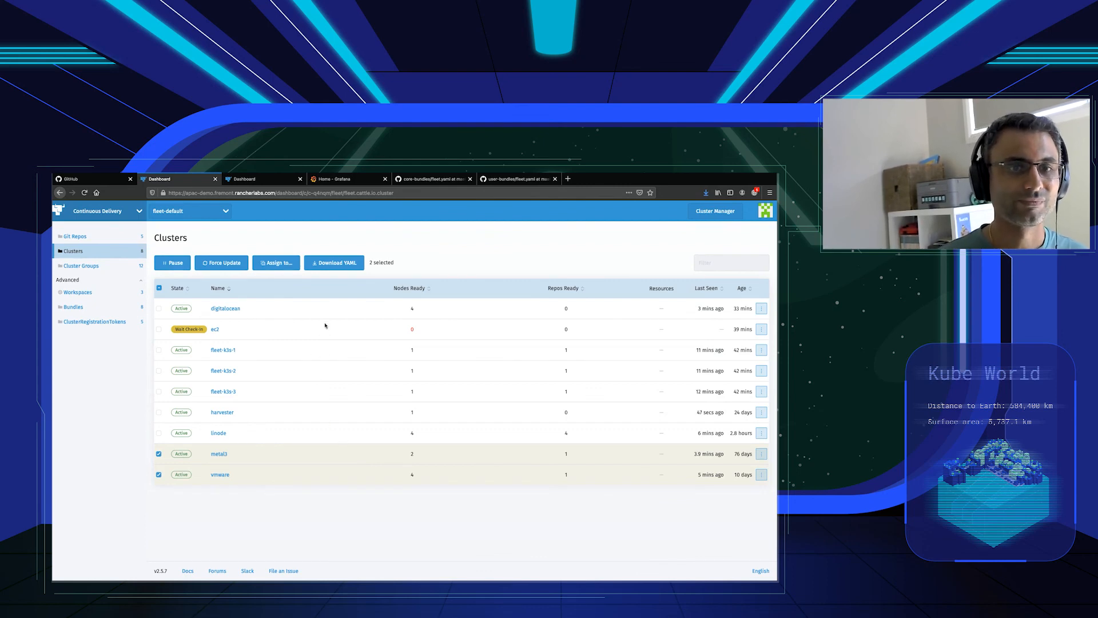
Switch to Grafana, limit the Loki query to the last 5 minutes and try to stream the logs live, reloading the page.
{"action": "left_click", "coordinate": [335, 179]}
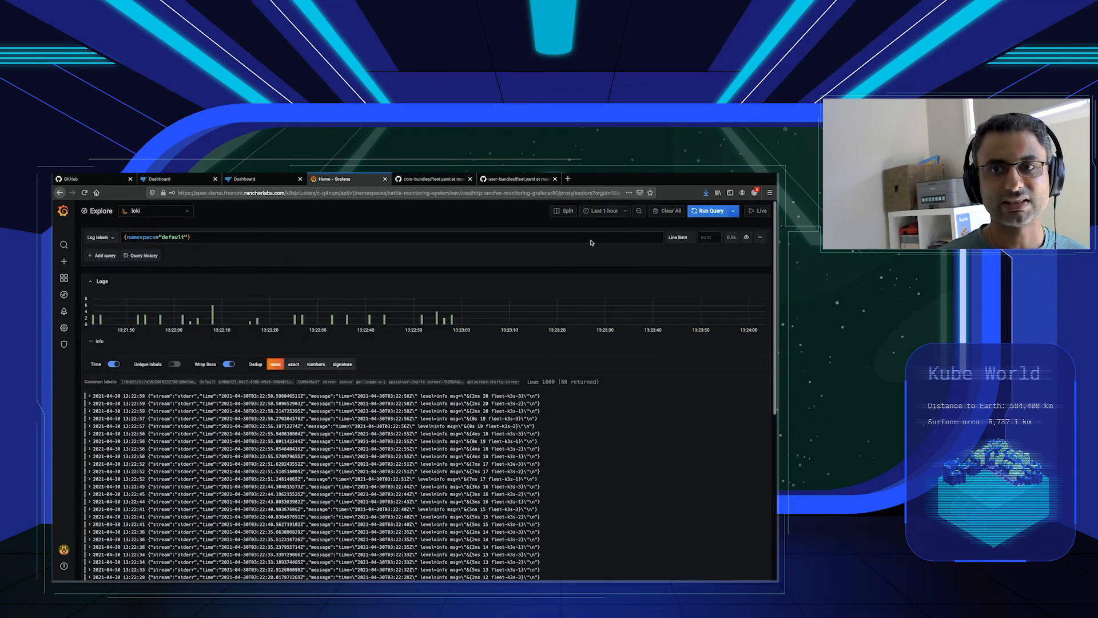
{"action": "left_click", "coordinate": [605, 210]}
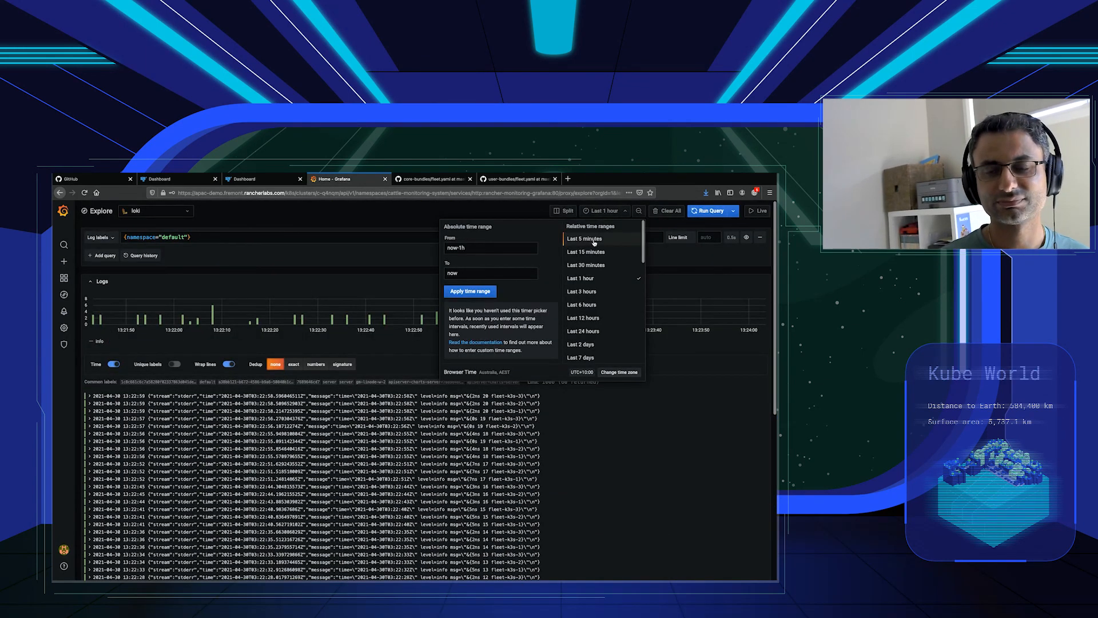
{"action": "left_click", "coordinate": [594, 240]}
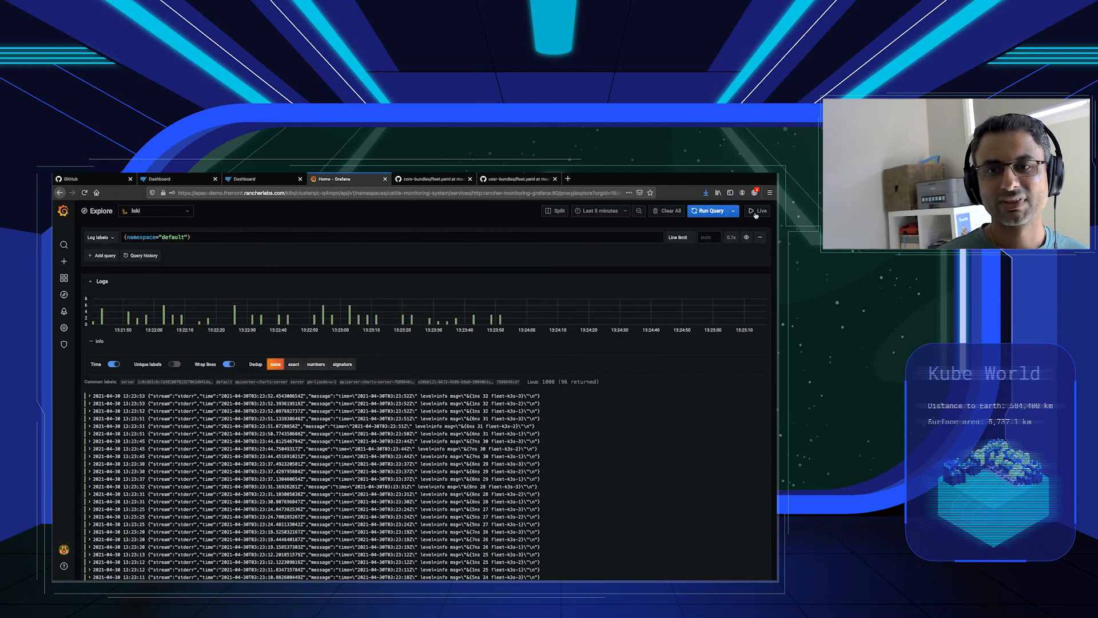
{"action": "left_click", "coordinate": [756, 212]}
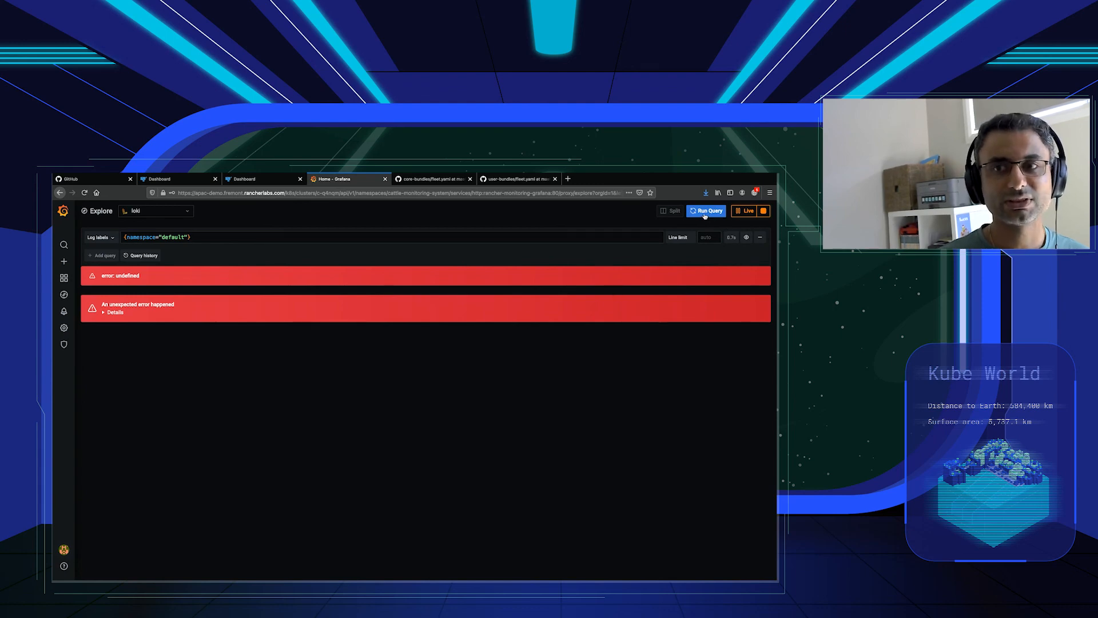
{"action": "left_click", "coordinate": [84, 192]}
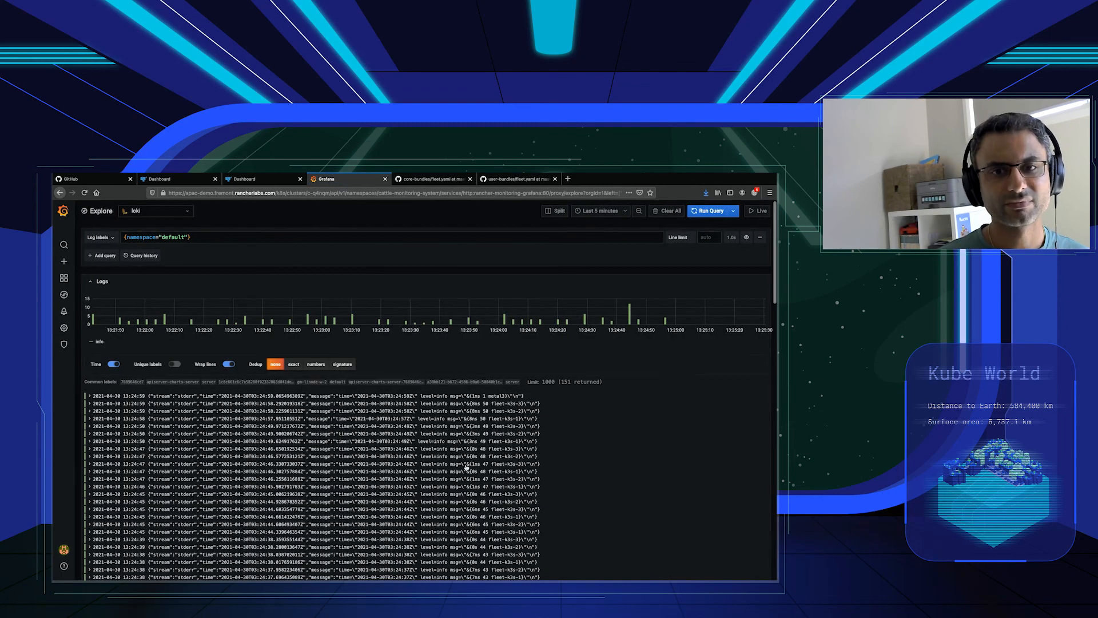
Inspect the newest API server log entry's details, rerun the query and check the log messages for the newly labelled clusters.
{"action": "left_click_drag", "start_coordinate": [523, 395], "coordinate": [452, 397]}
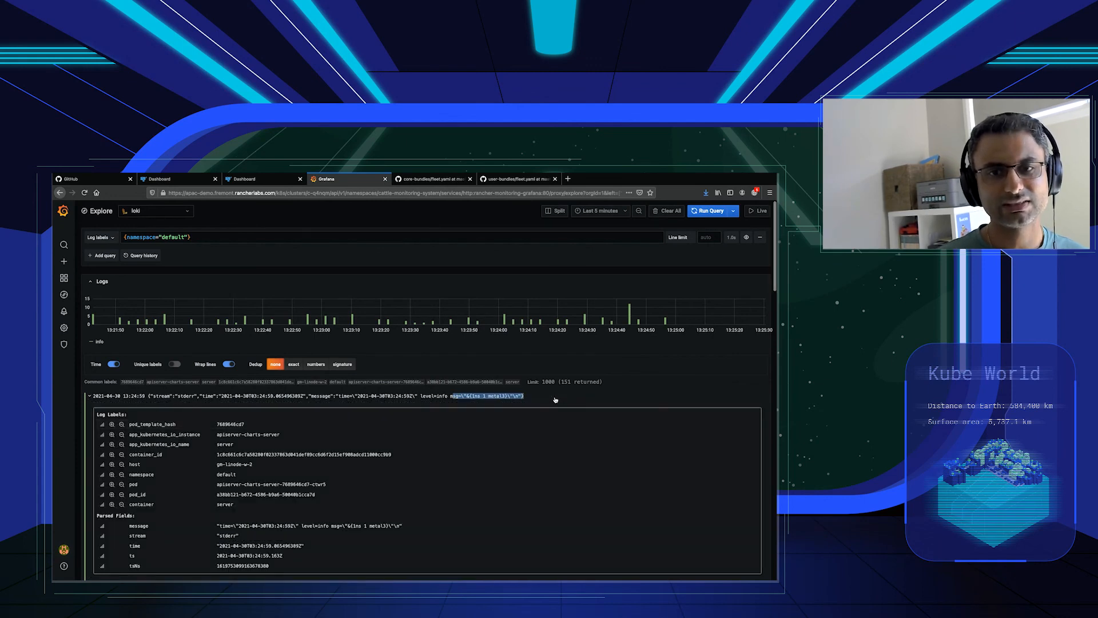
{"action": "left_click", "coordinate": [94, 398]}
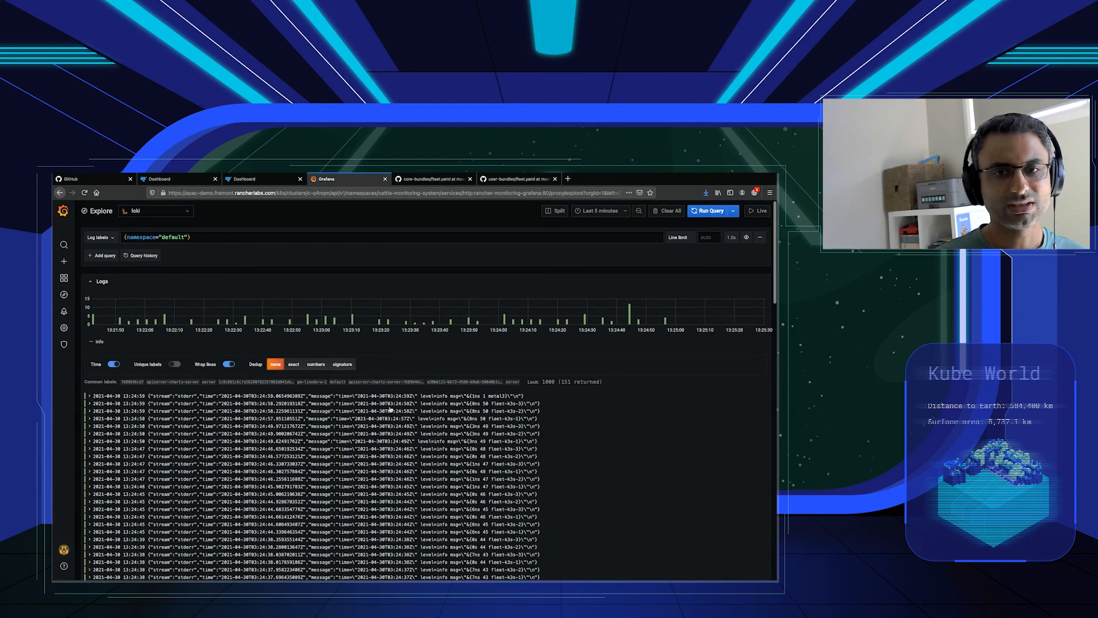
{"action": "scroll", "coordinate": [391, 408], "scroll_direction": "down", "scroll_amount": 2}
{"action": "scroll", "coordinate": [391, 408], "scroll_direction": "up", "scroll_amount": 2}
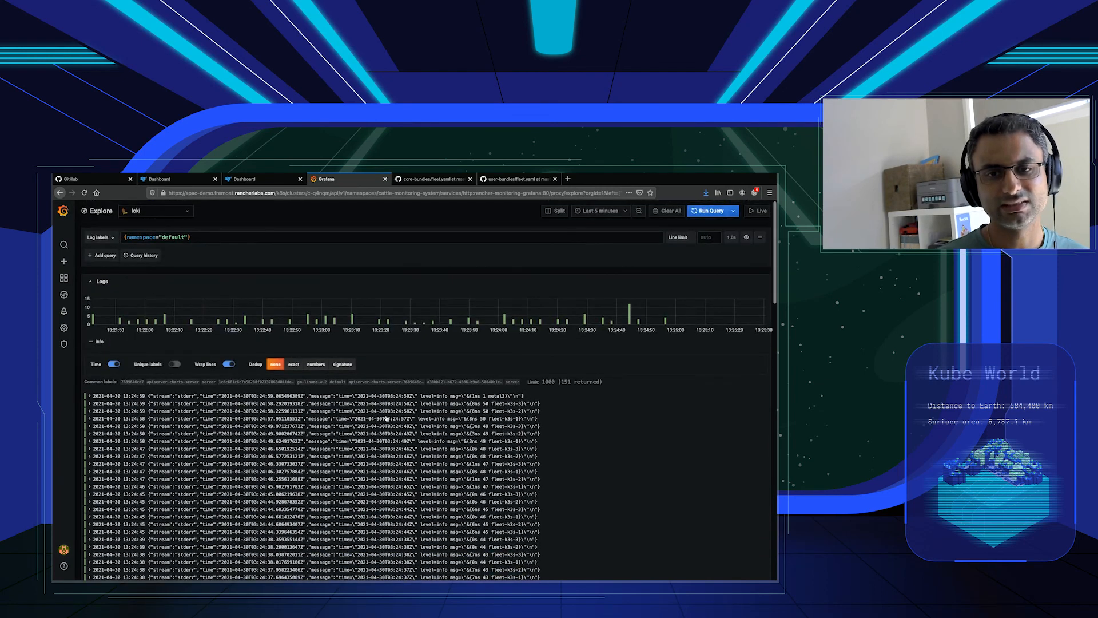
{"action": "left_click", "coordinate": [718, 213]}
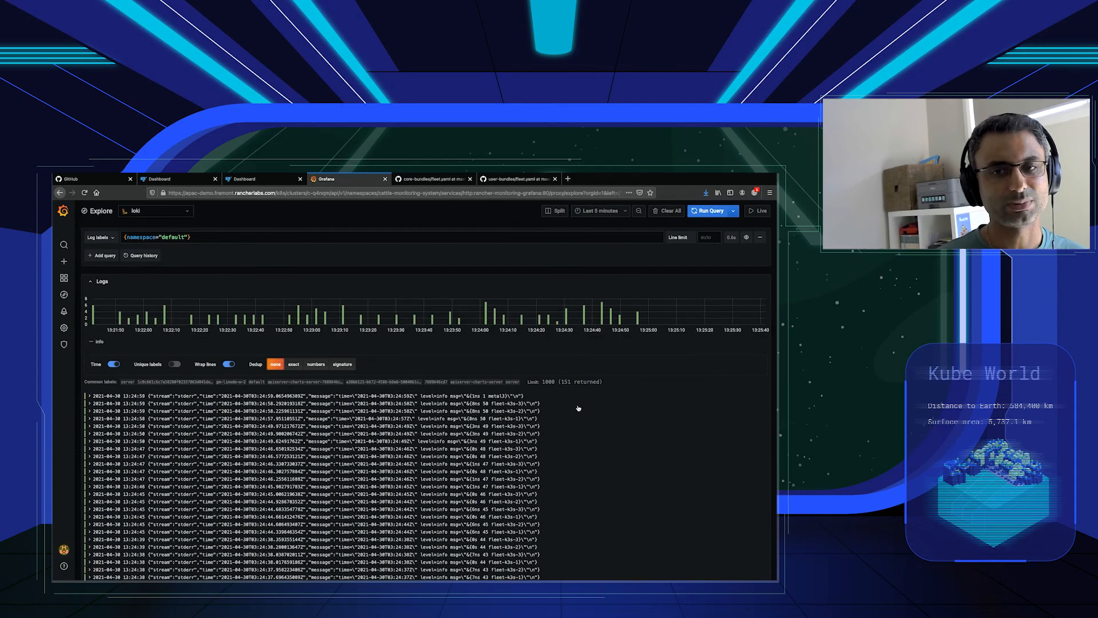
{"action": "scroll", "coordinate": [579, 408], "scroll_direction": "down", "scroll_amount": 5}
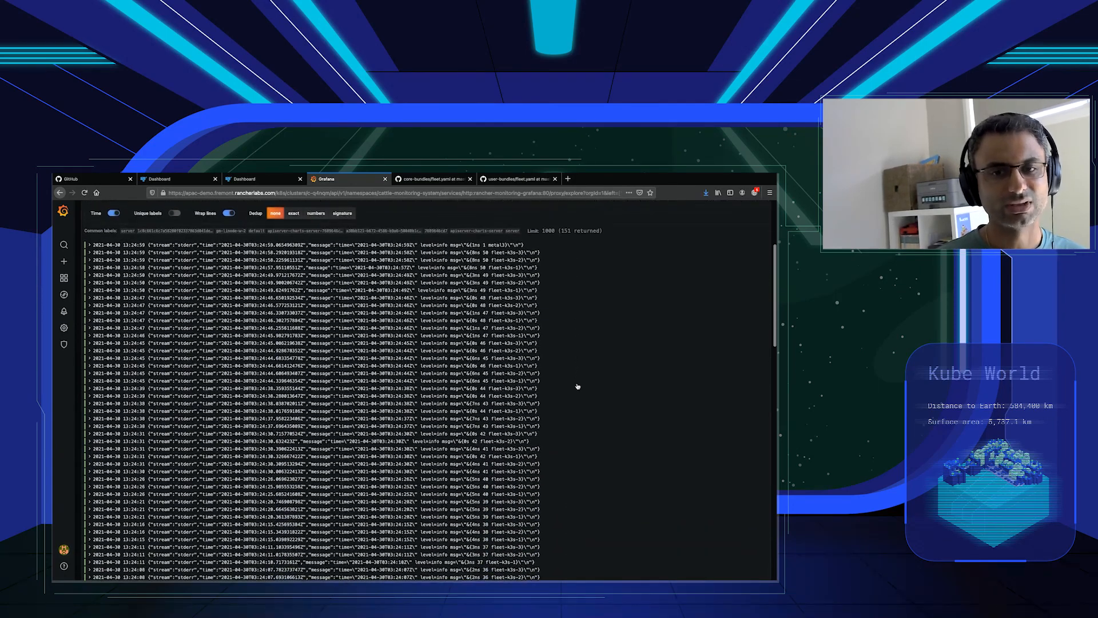
{"action": "scroll", "coordinate": [579, 385], "scroll_direction": "down", "scroll_amount": 2}
{"action": "scroll", "coordinate": [579, 389], "scroll_direction": "up", "scroll_amount": 6}
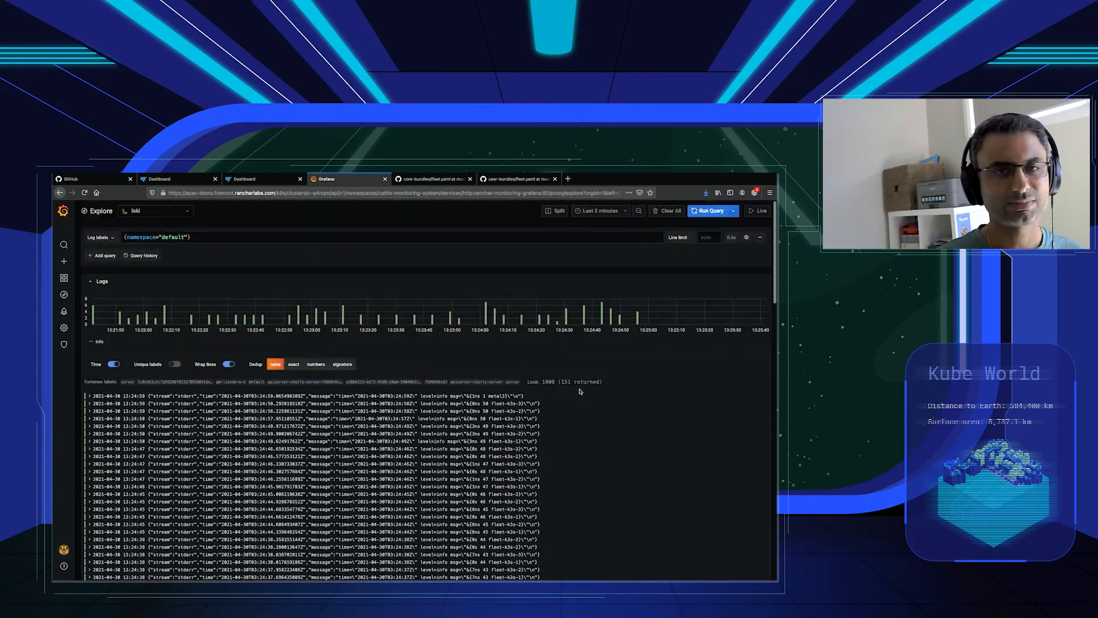
Switch to Rancher Continuous Delivery and check the ready clusters of the apiclient Git repo.
{"action": "left_click", "coordinate": [178, 183]}
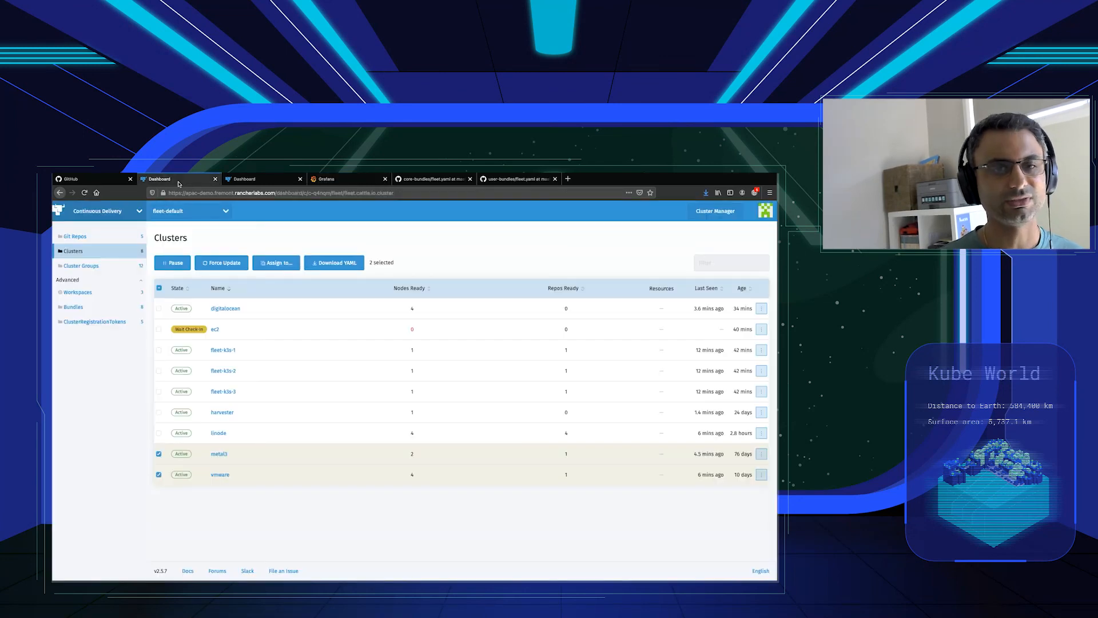
{"action": "left_click", "coordinate": [104, 237]}
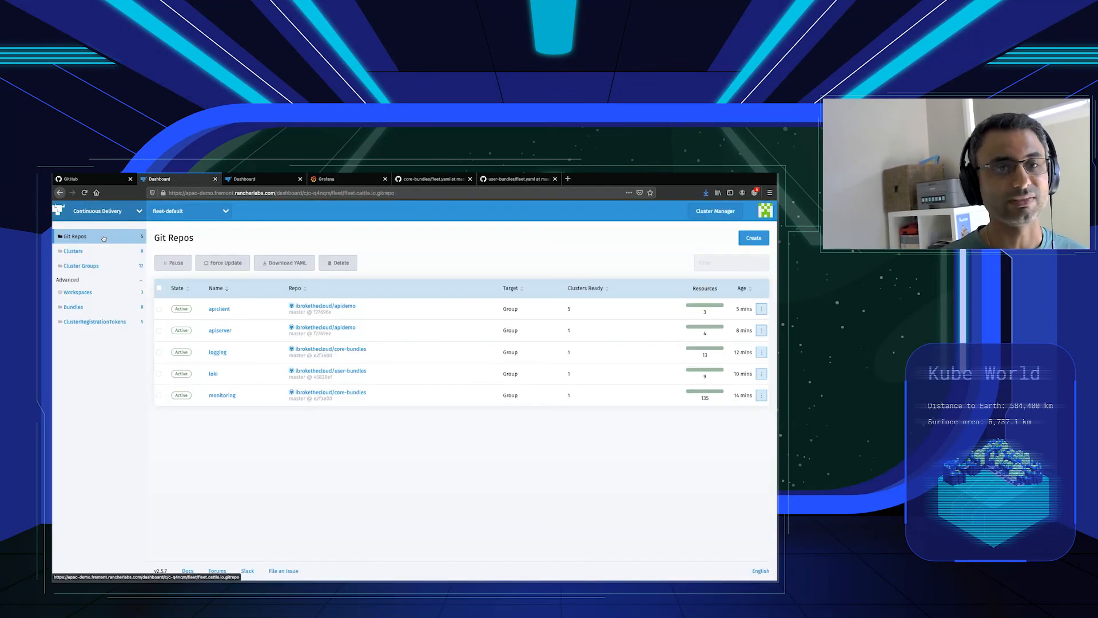